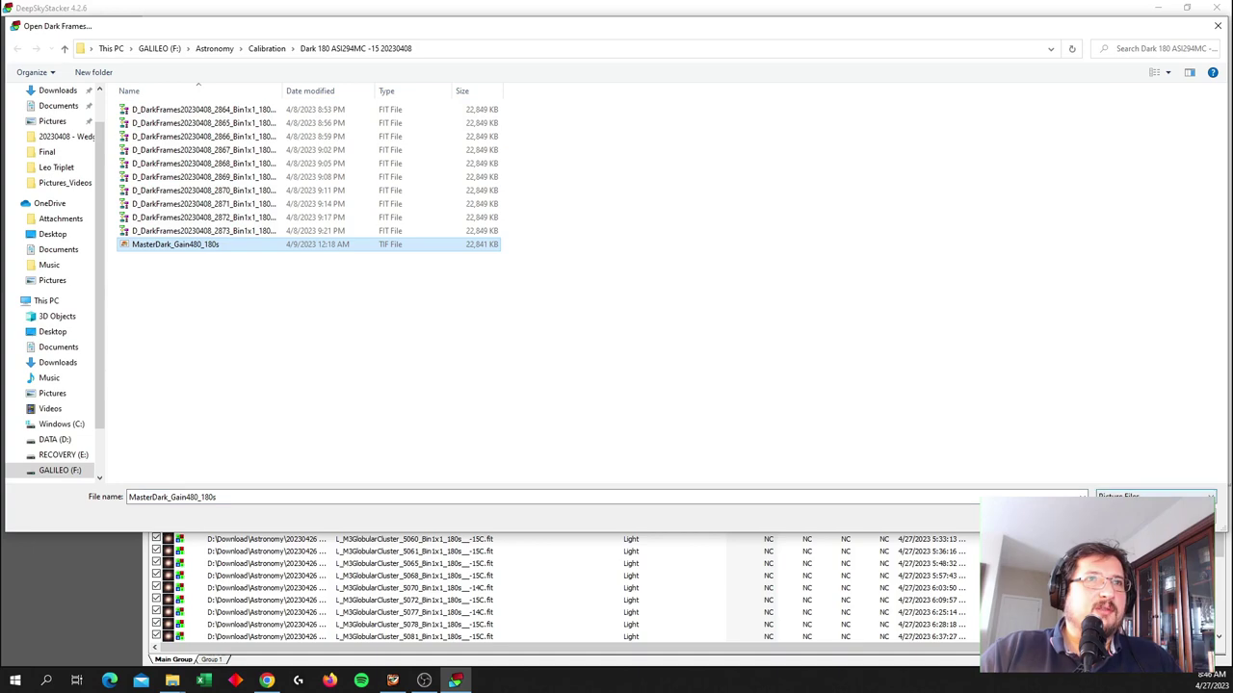
Step: Add MasterDark_Gain480_180s as the dark frame and MasterFlat_Gain120 as the flat frame
{"action": "key", "text": "Return"}
{"action": "left_click", "coordinate": [48, 71]}
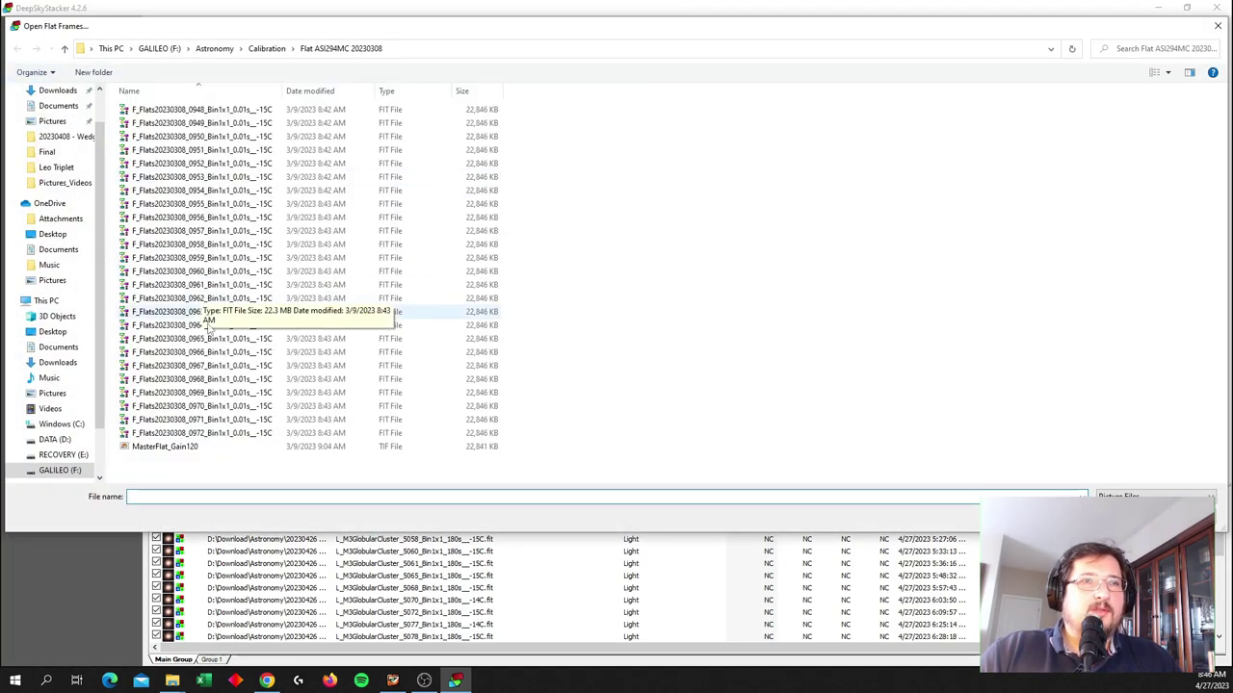
{"action": "left_click", "coordinate": [199, 450]}
{"action": "double_click", "coordinate": [200, 448]}
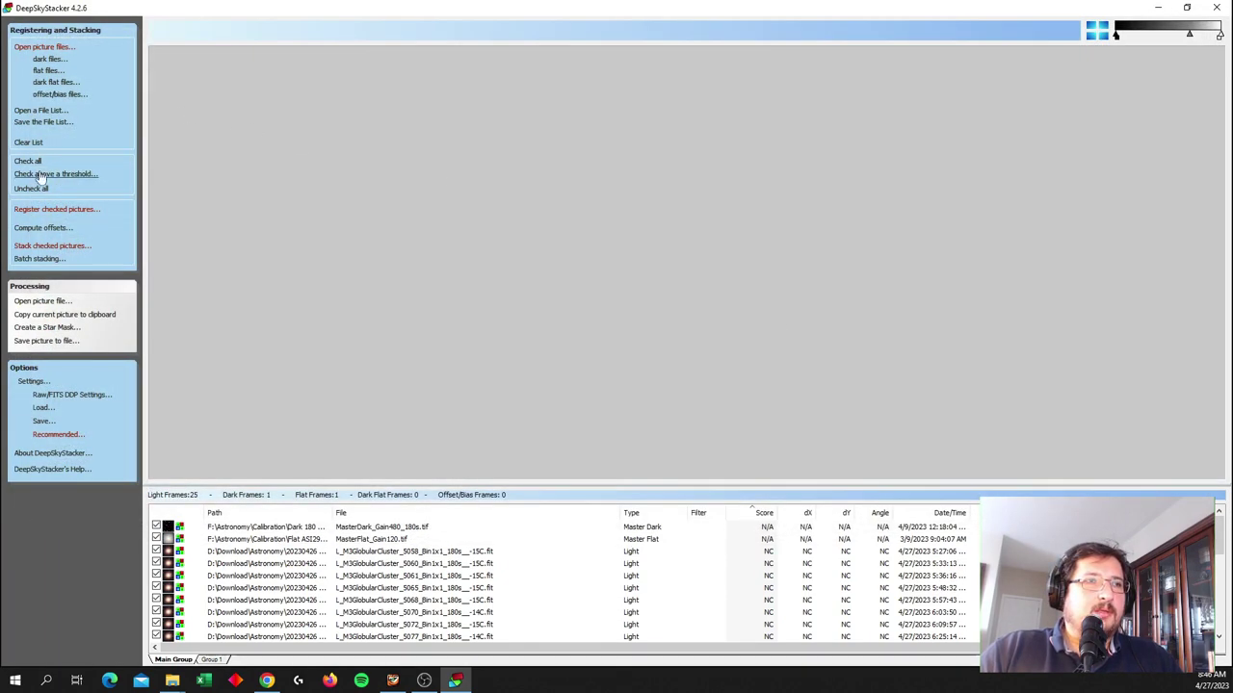
Step: Register the checked pictures with a 20% star detection threshold and the median filter for noise reduction
{"action": "left_click", "coordinate": [53, 212]}
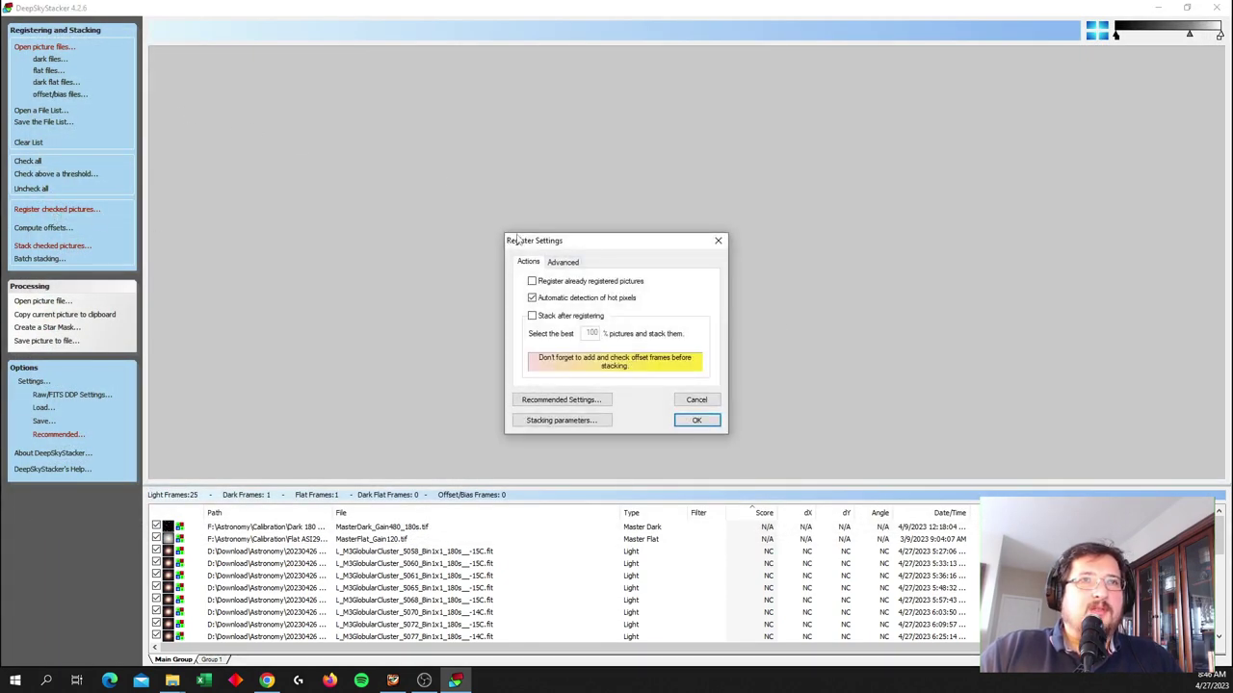
{"action": "left_click", "coordinate": [562, 262]}
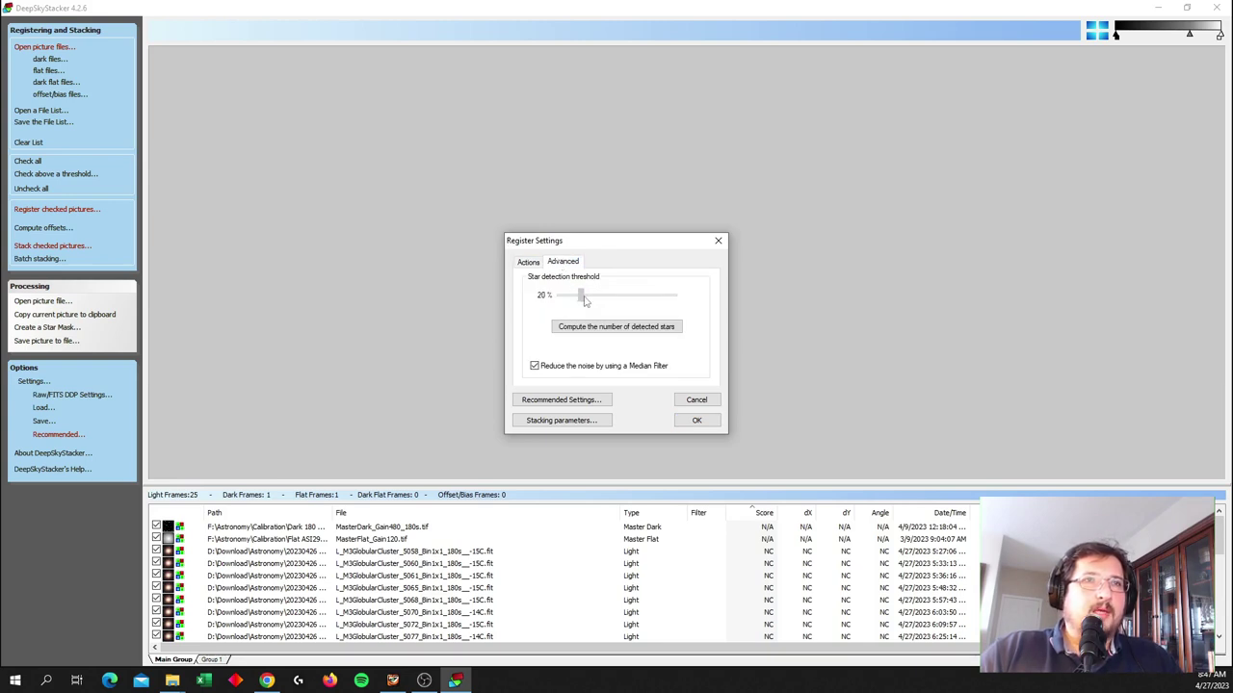
{"action": "left_click", "coordinate": [696, 420]}
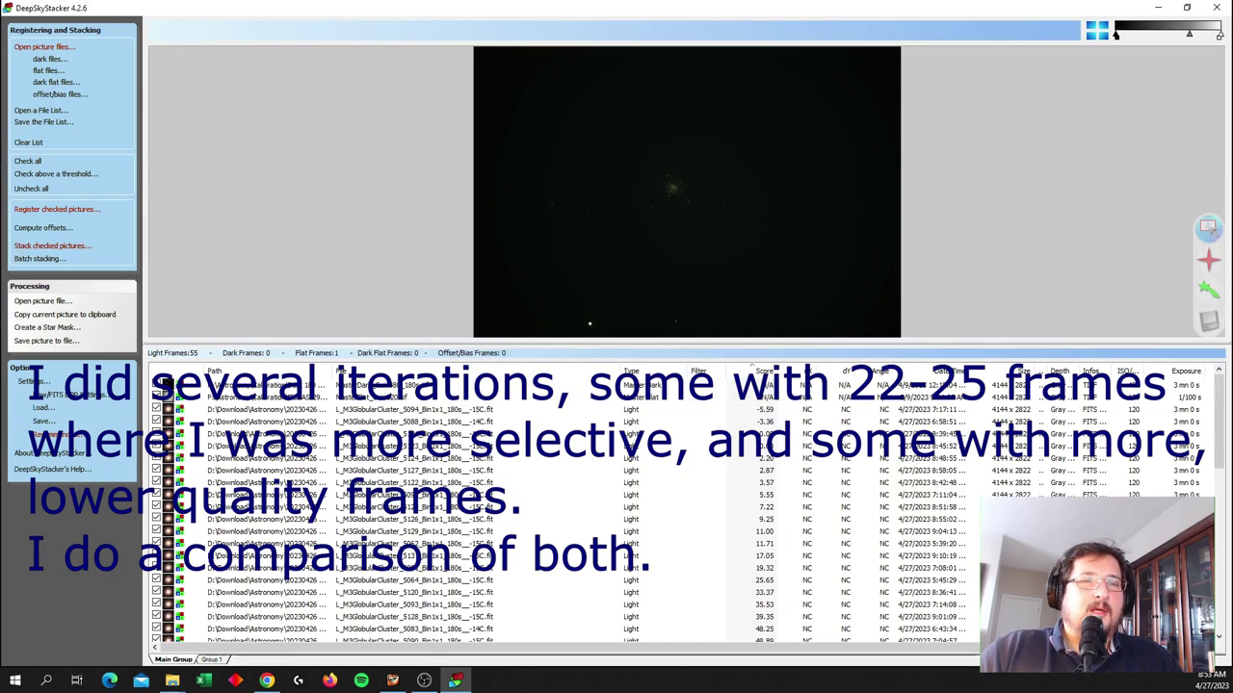
Step: Set the highest-scoring light frame, L_M3GlobularCluster_5109, as the reference frame
{"action": "left_click_drag", "start_coordinate": [1220, 423], "coordinate": [1220, 585]}
{"action": "left_click", "coordinate": [455, 631]}
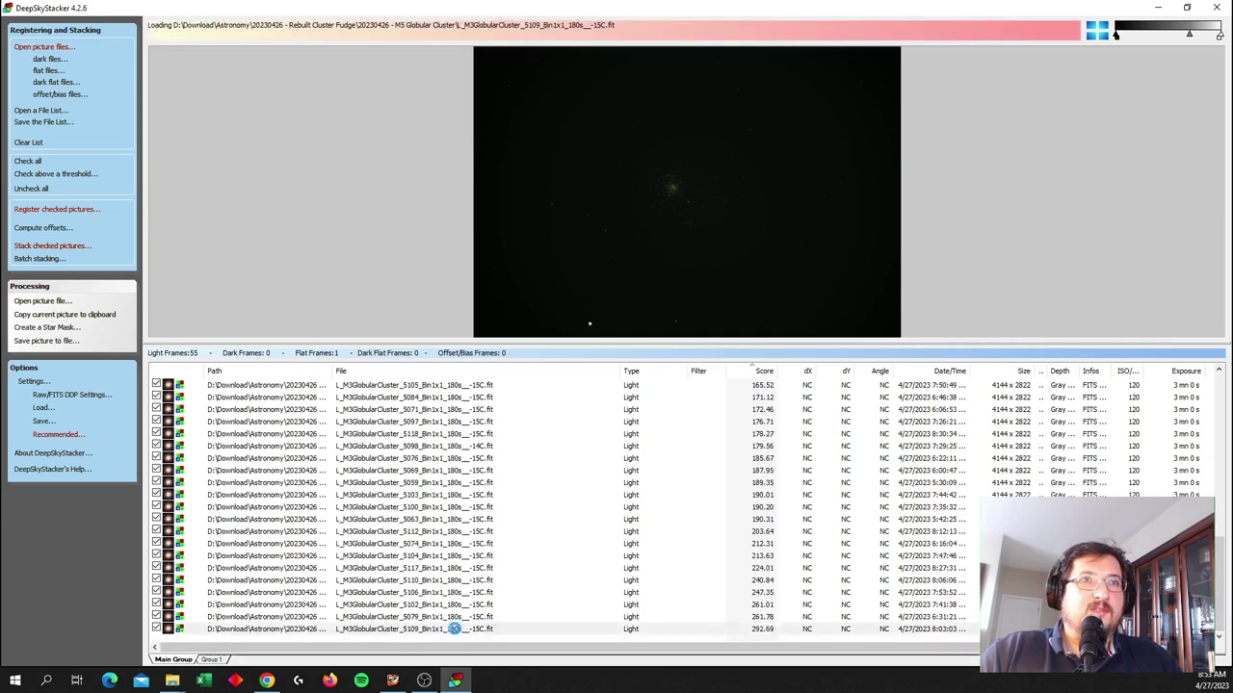
{"action": "right_click", "coordinate": [454, 630]}
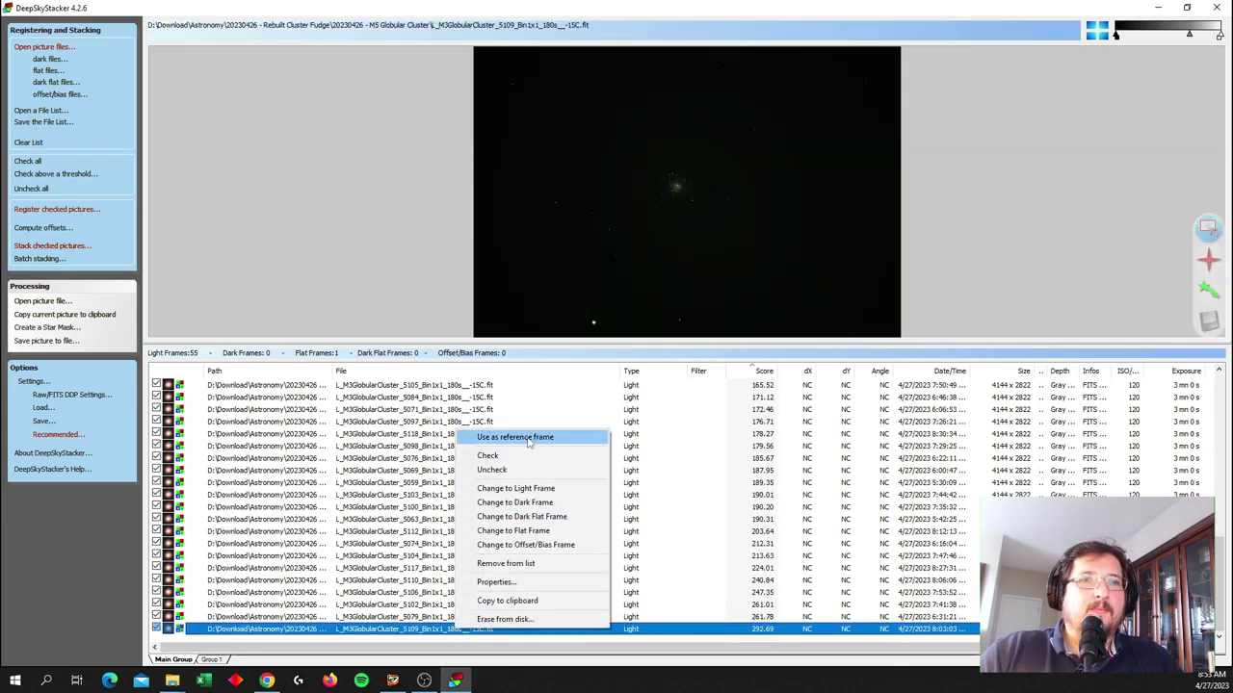
{"action": "left_click", "coordinate": [528, 439]}
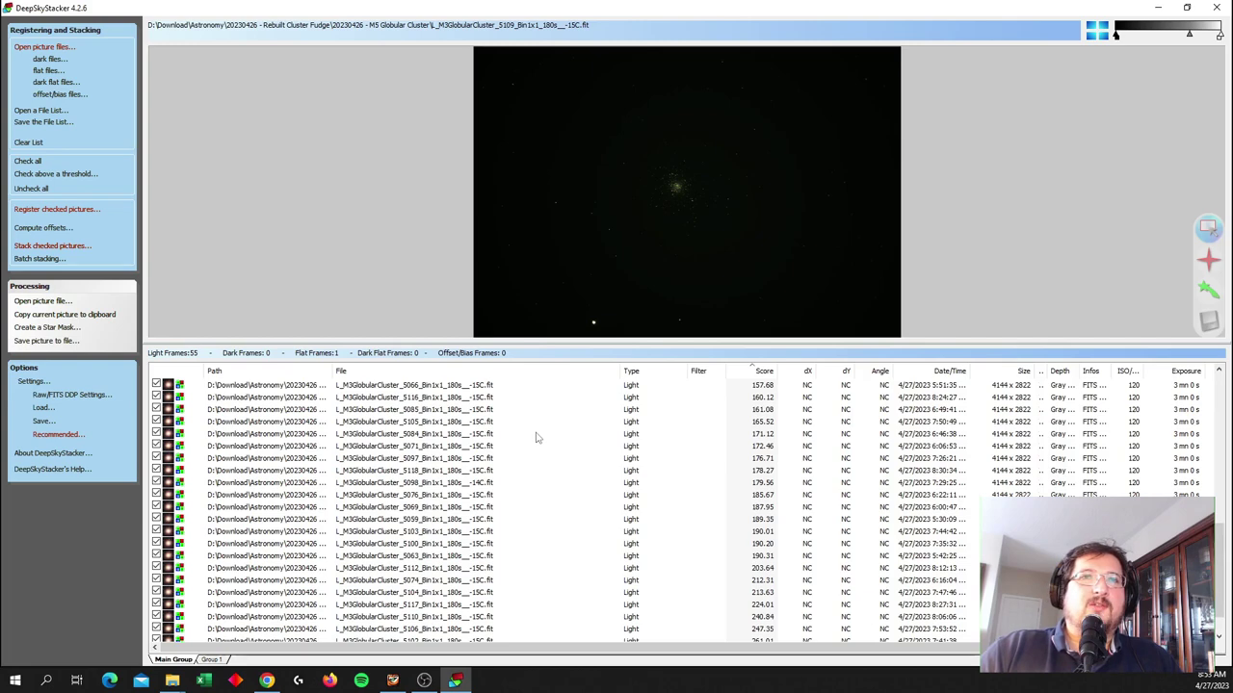
Step: Remove the light frames that score lower than L_M3GlobularCluster_5115 from the list
{"action": "scroll", "coordinate": [537, 438], "scroll_direction": "up", "scroll_amount": 2}
{"action": "scroll", "coordinate": [542, 438], "scroll_direction": "down", "scroll_amount": 2}
{"action": "left_click", "coordinate": [416, 446]}
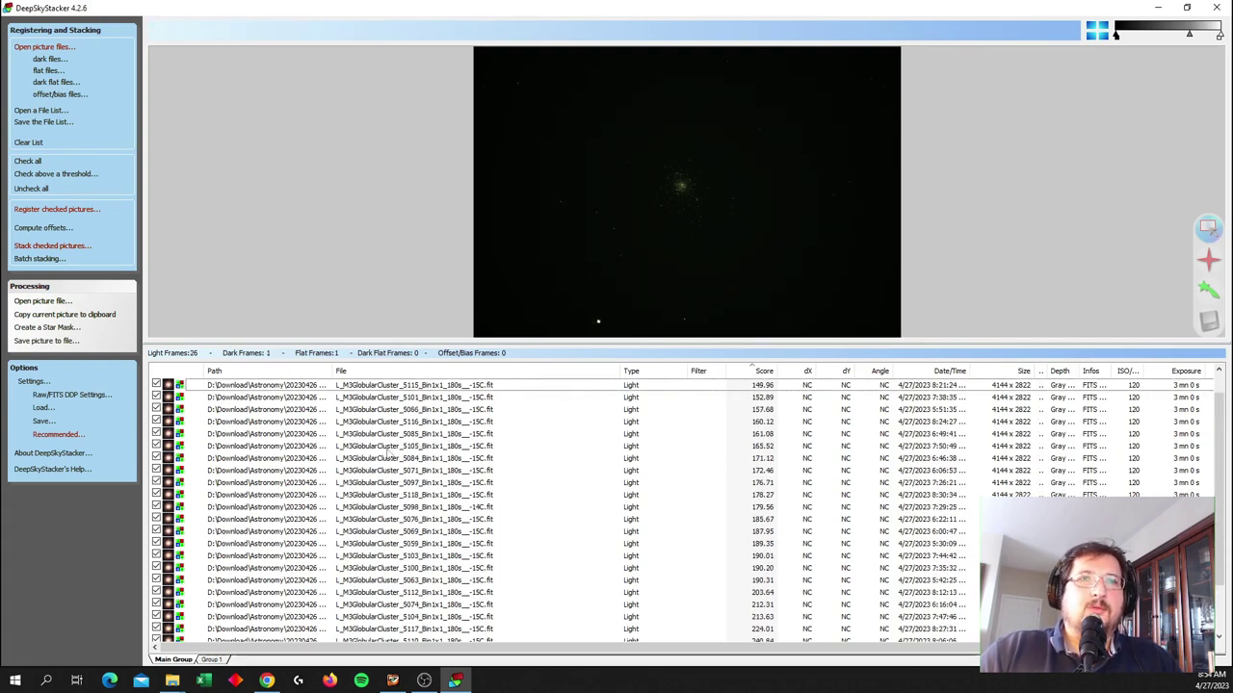
Step: Exclude the master dark frame and stack the checked pictures in Standard mode with the Kappa-Sigma method
{"action": "scroll", "coordinate": [388, 453], "scroll_direction": "up", "scroll_amount": 1}
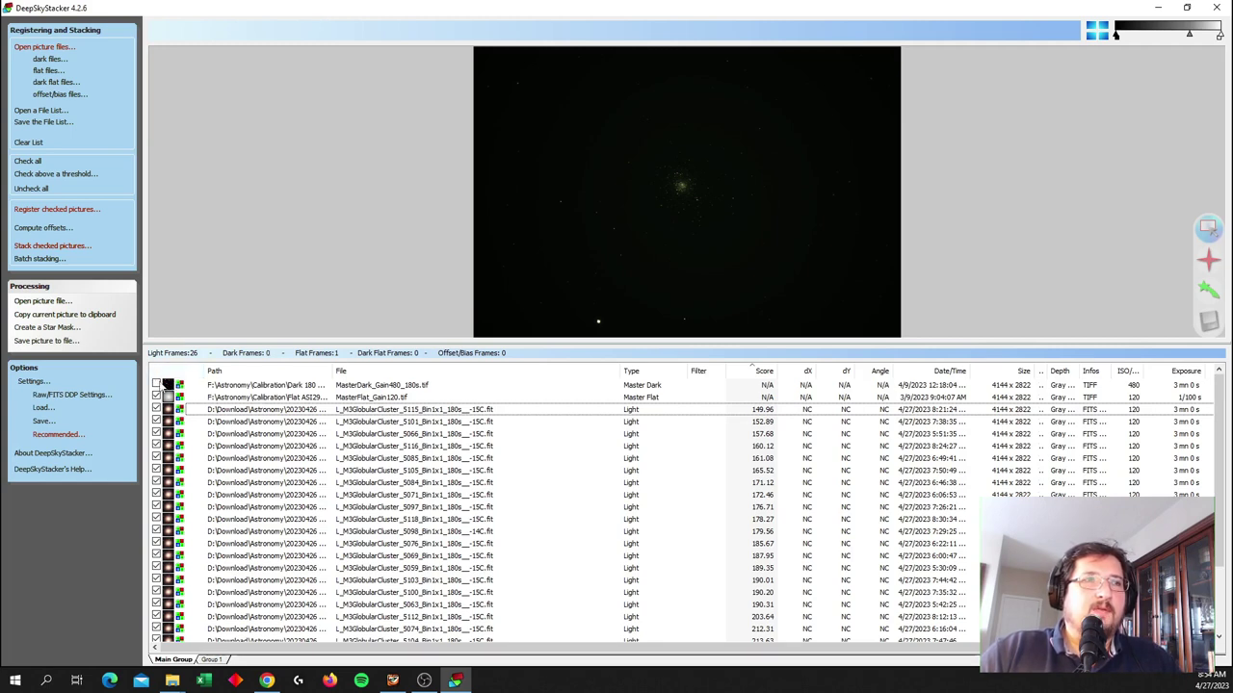
{"action": "left_click", "coordinate": [156, 384]}
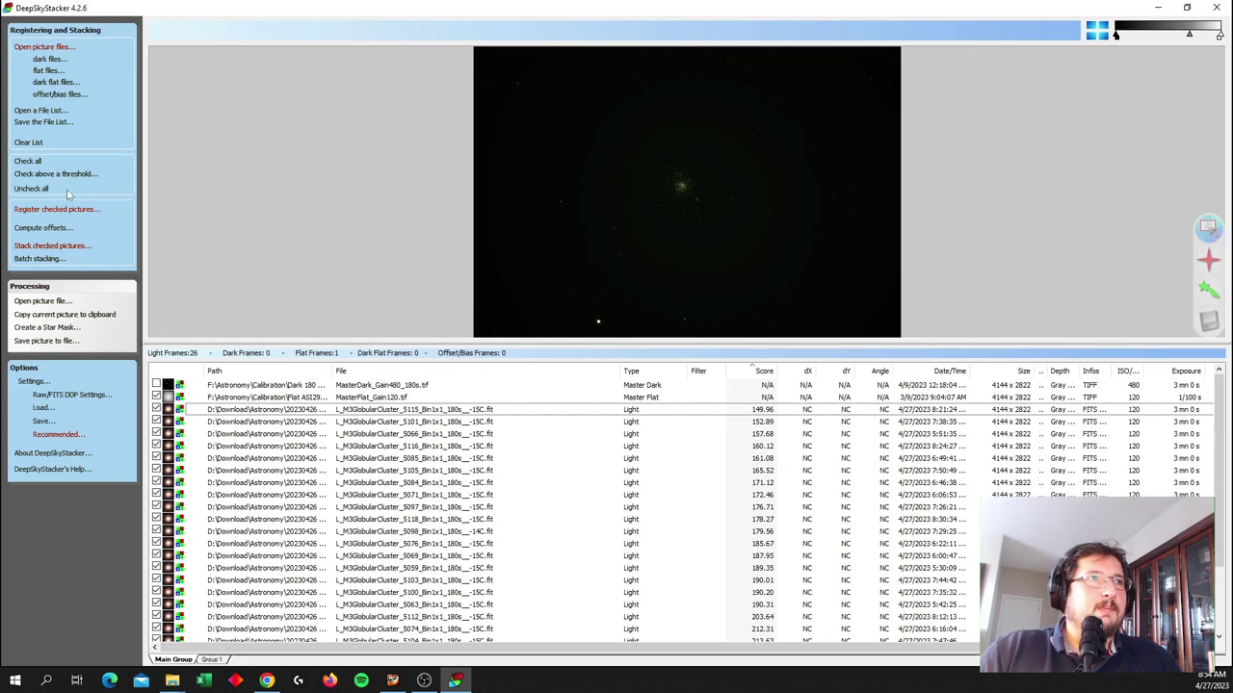
{"action": "left_click", "coordinate": [50, 247]}
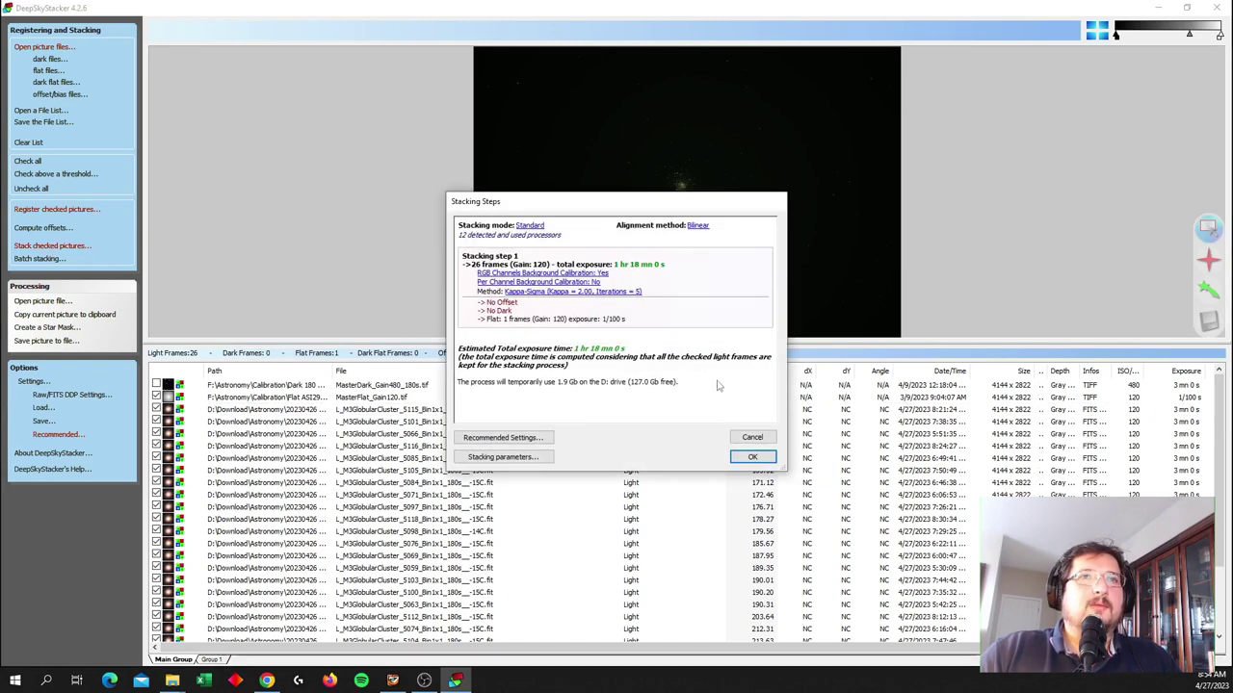
{"action": "left_click", "coordinate": [753, 458]}
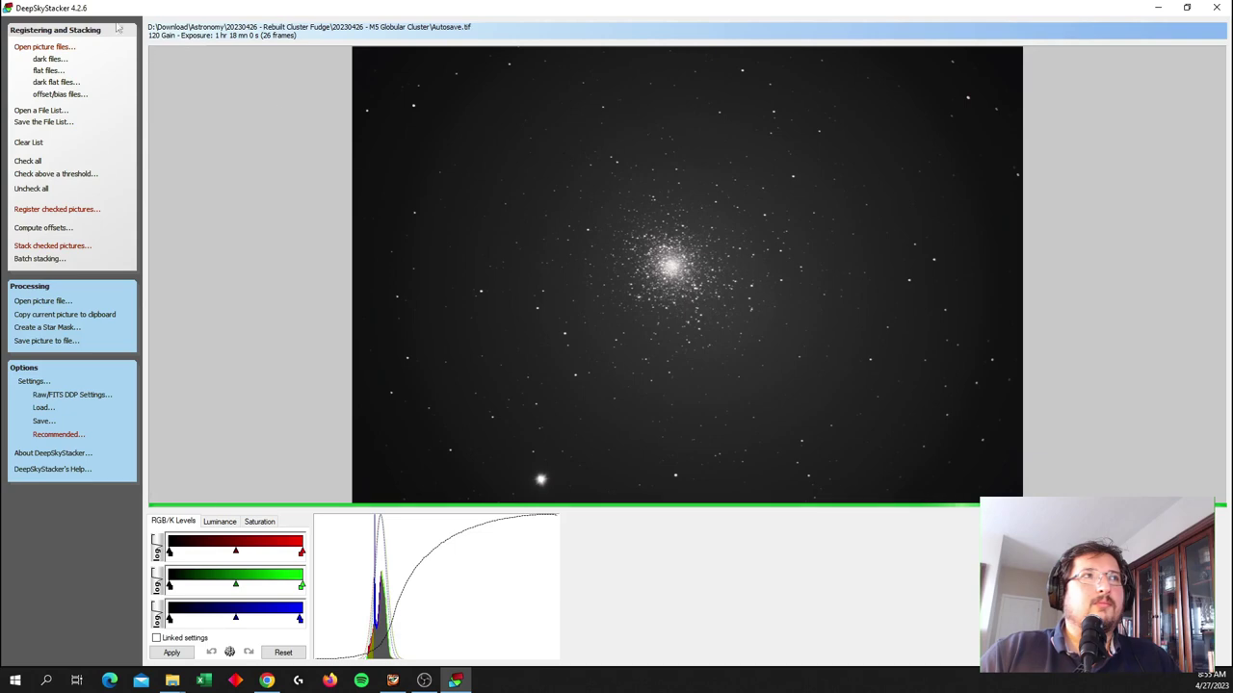
Step: Return to the registering and stacking list and add the 100 M3 Wide Field NEF files as light frames
{"action": "left_click", "coordinate": [55, 30]}
{"action": "left_click_drag", "start_coordinate": [459, 578], "coordinate": [459, 578]}
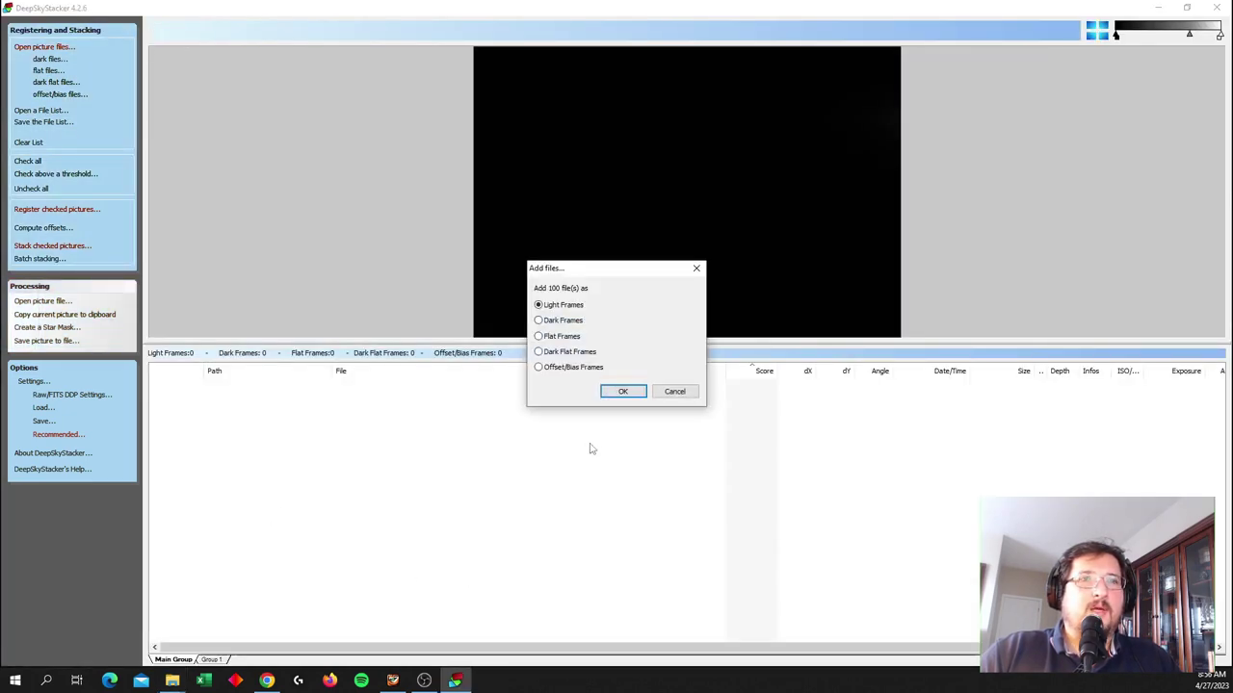
{"action": "left_click", "coordinate": [624, 393]}
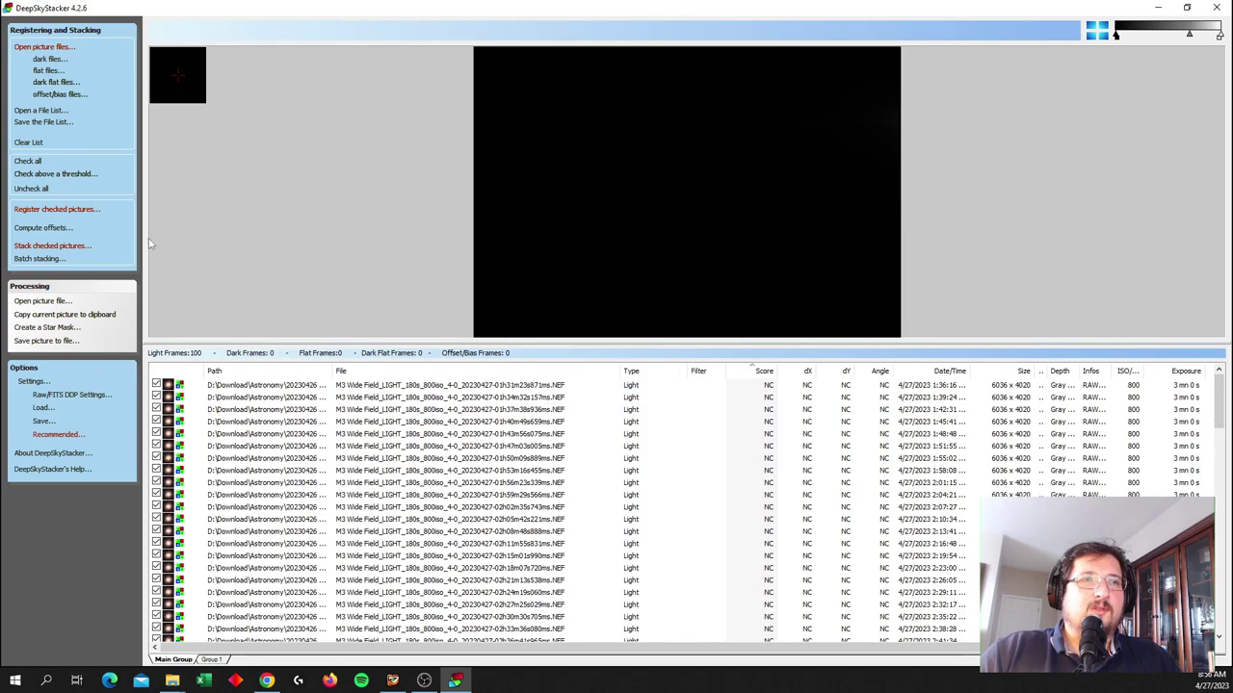
Step: Check all the wide-field light frames and register them with automatic hot pixel detection
{"action": "left_click", "coordinate": [31, 162]}
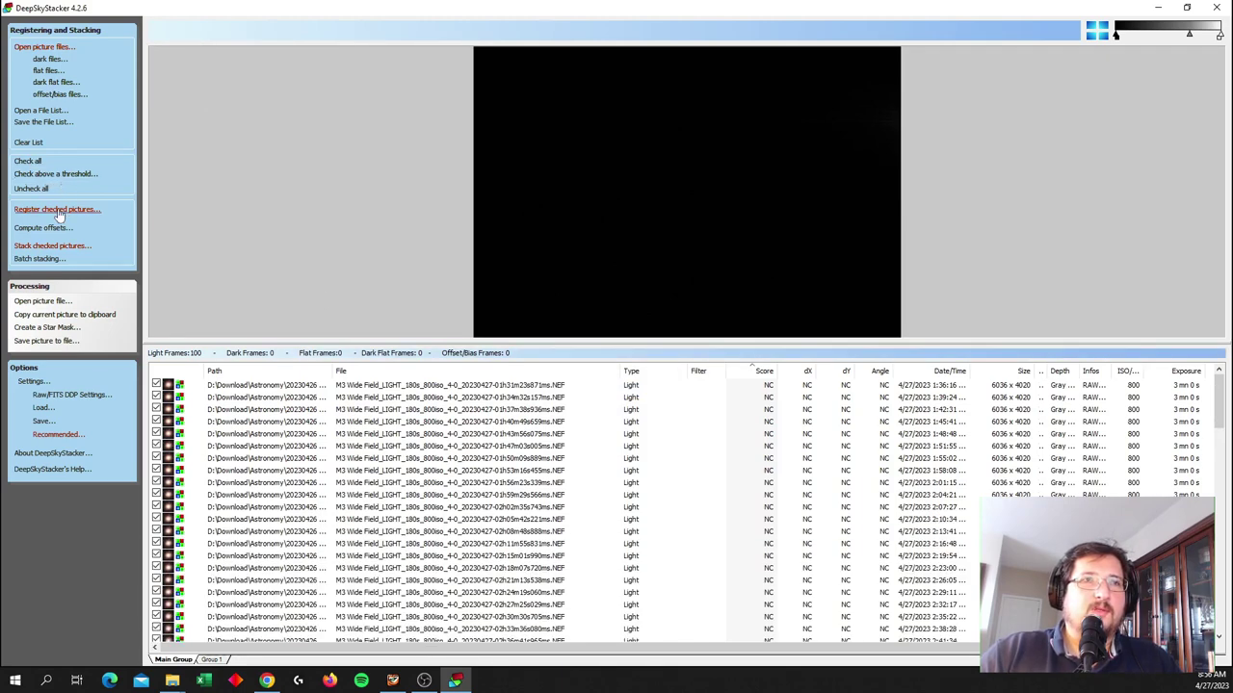
{"action": "left_click", "coordinate": [57, 209]}
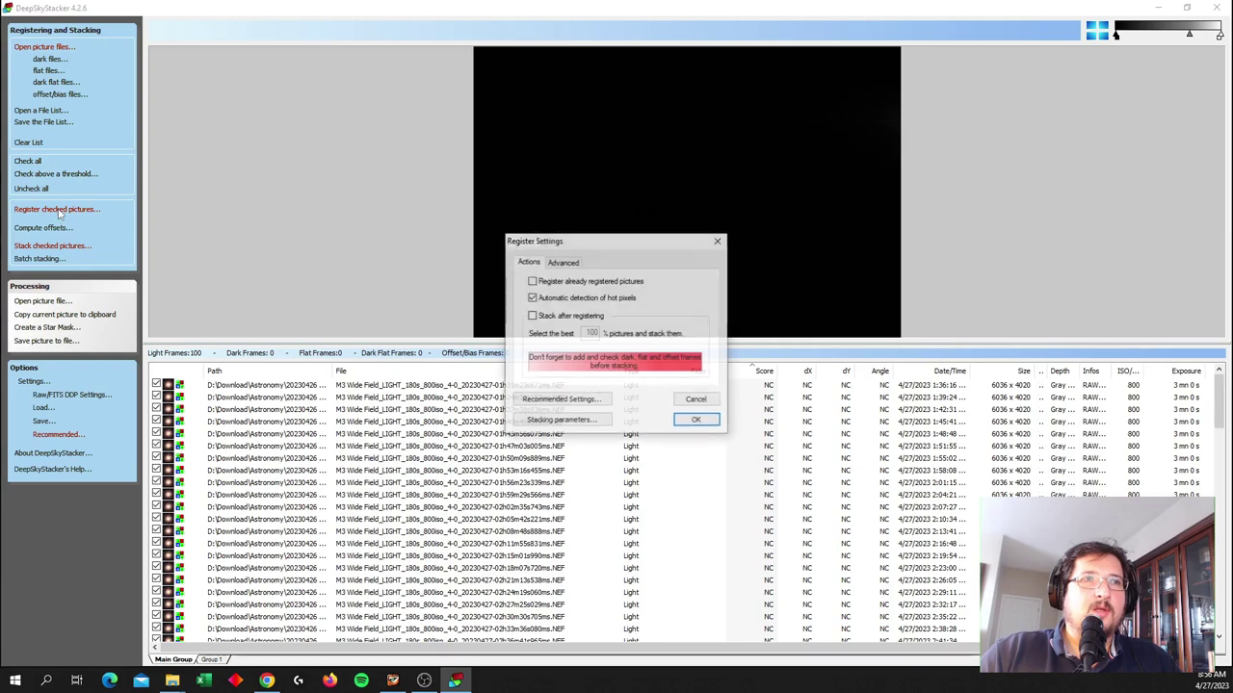
{"action": "left_click", "coordinate": [693, 421]}
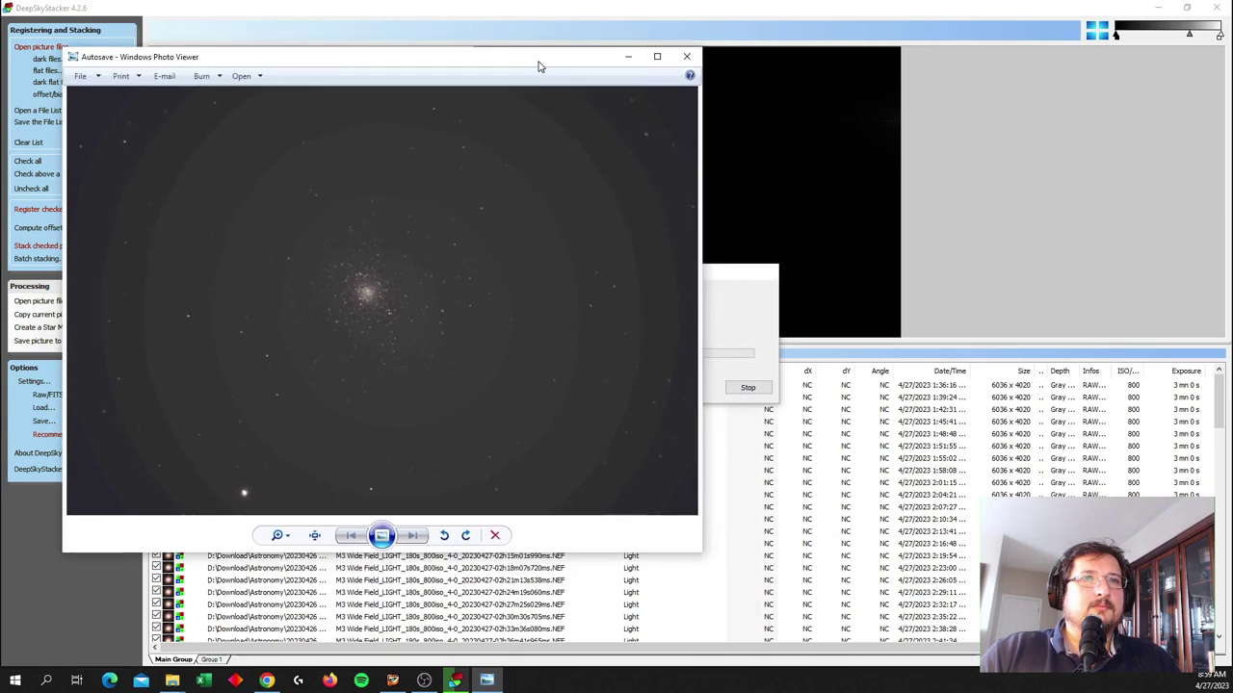
Step: Arrange the stacked pictures Autosave and Autosave001 side by side in Windows Photo Viewer, showing the same area of the cluster
{"action": "left_click_drag", "start_coordinate": [701, 555], "coordinate": [732, 591]}
{"action": "left_click_drag", "start_coordinate": [480, 60], "coordinate": [431, 47]}
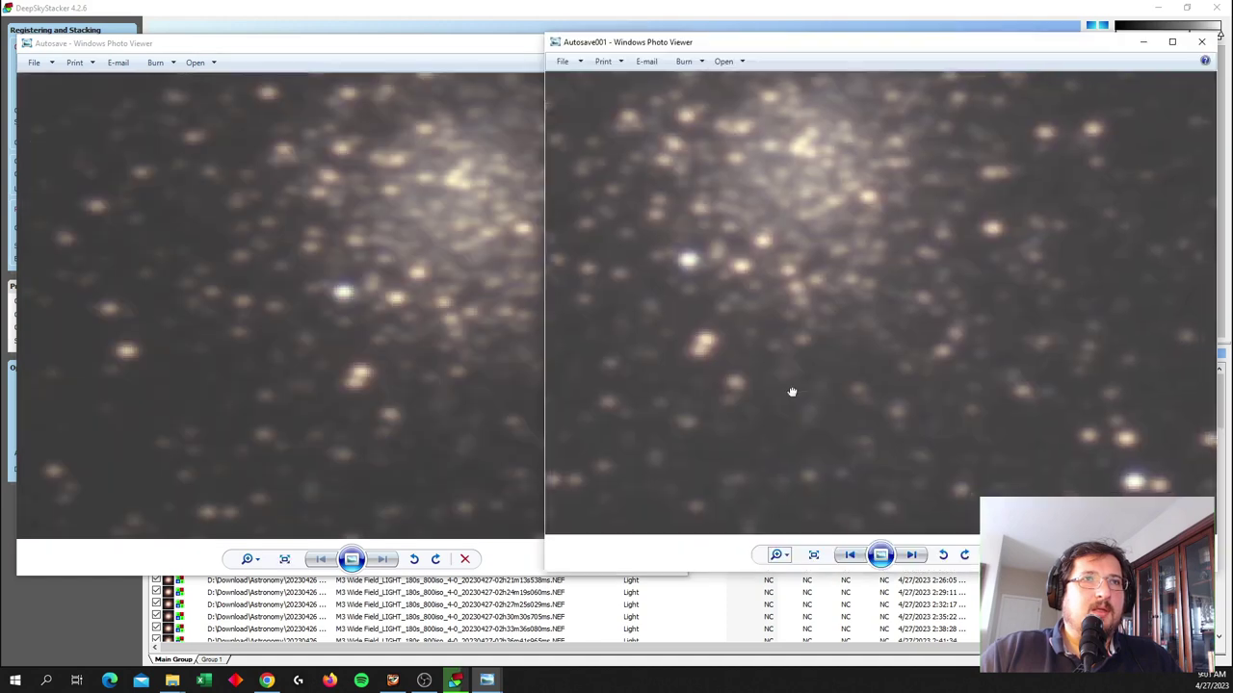
{"action": "left_click_drag", "start_coordinate": [792, 391], "coordinate": [972, 424]}
{"action": "left_click", "coordinate": [495, 427]}
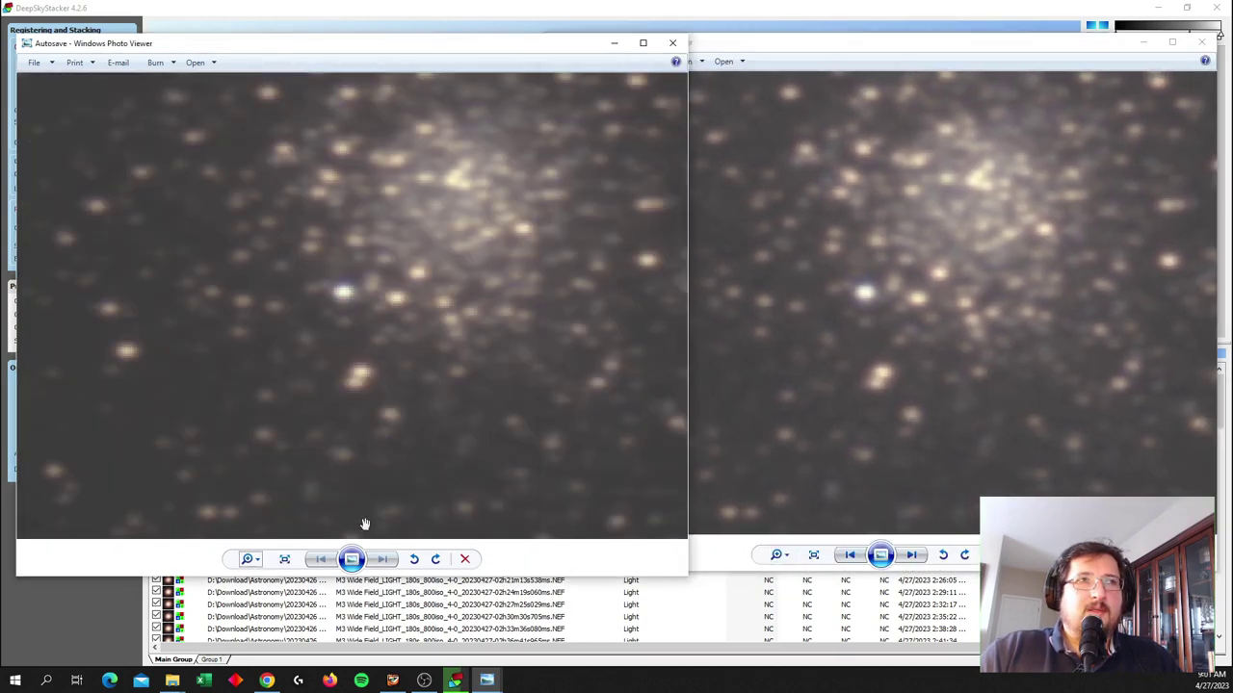
Step: Zoom both stacked pictures in to a matching magnification on the bright blue-white star beside the cluster core
{"action": "left_click", "coordinate": [252, 559]}
{"action": "left_click_drag", "start_coordinate": [248, 553], "coordinate": [248, 523]}
{"action": "left_click", "coordinate": [880, 380]}
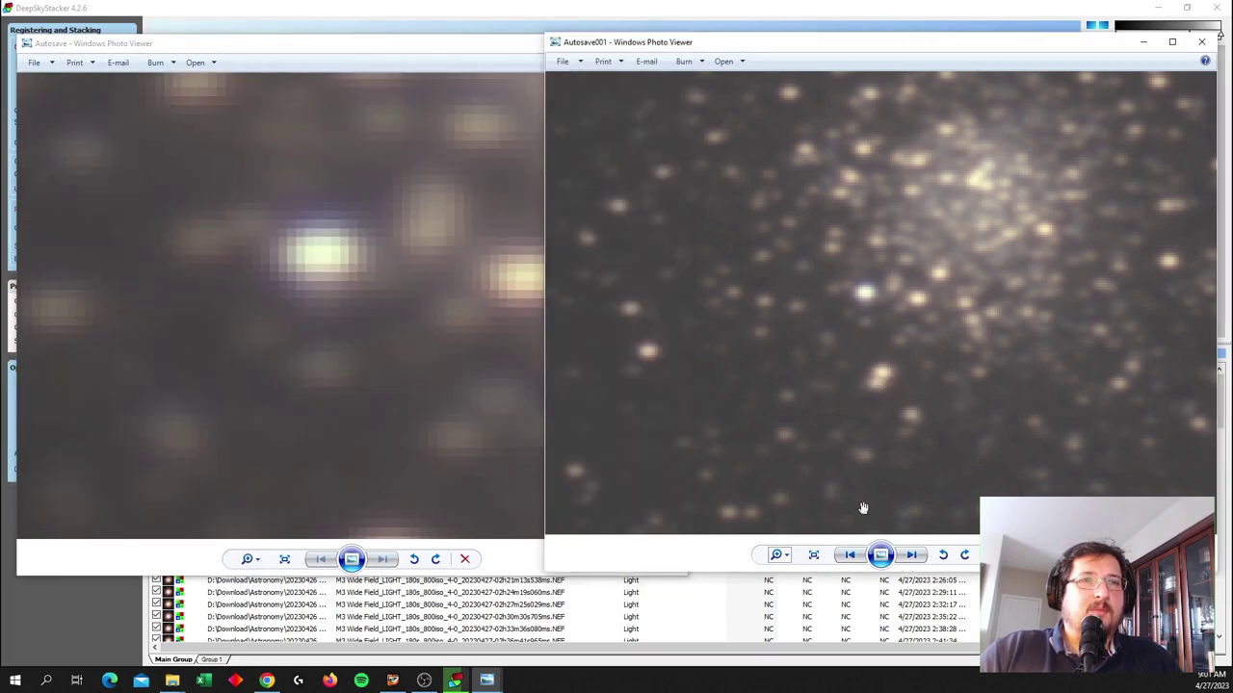
{"action": "left_click", "coordinate": [776, 556]}
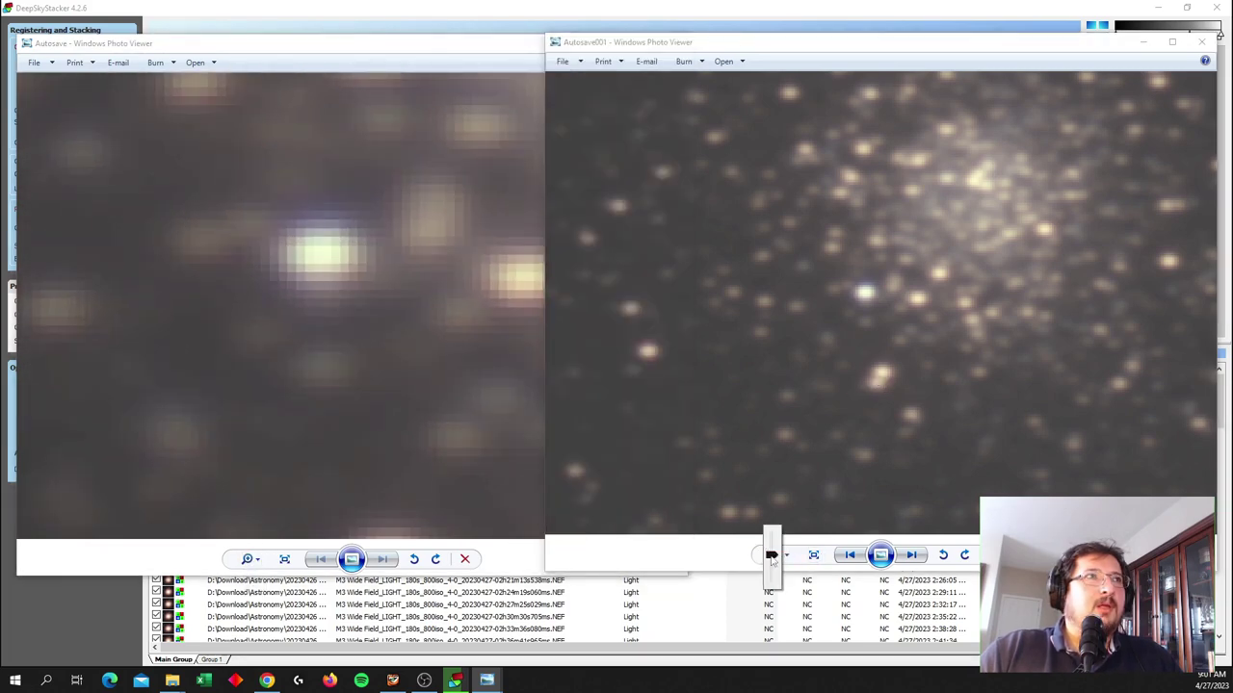
{"action": "left_click_drag", "start_coordinate": [772, 561], "coordinate": [770, 536]}
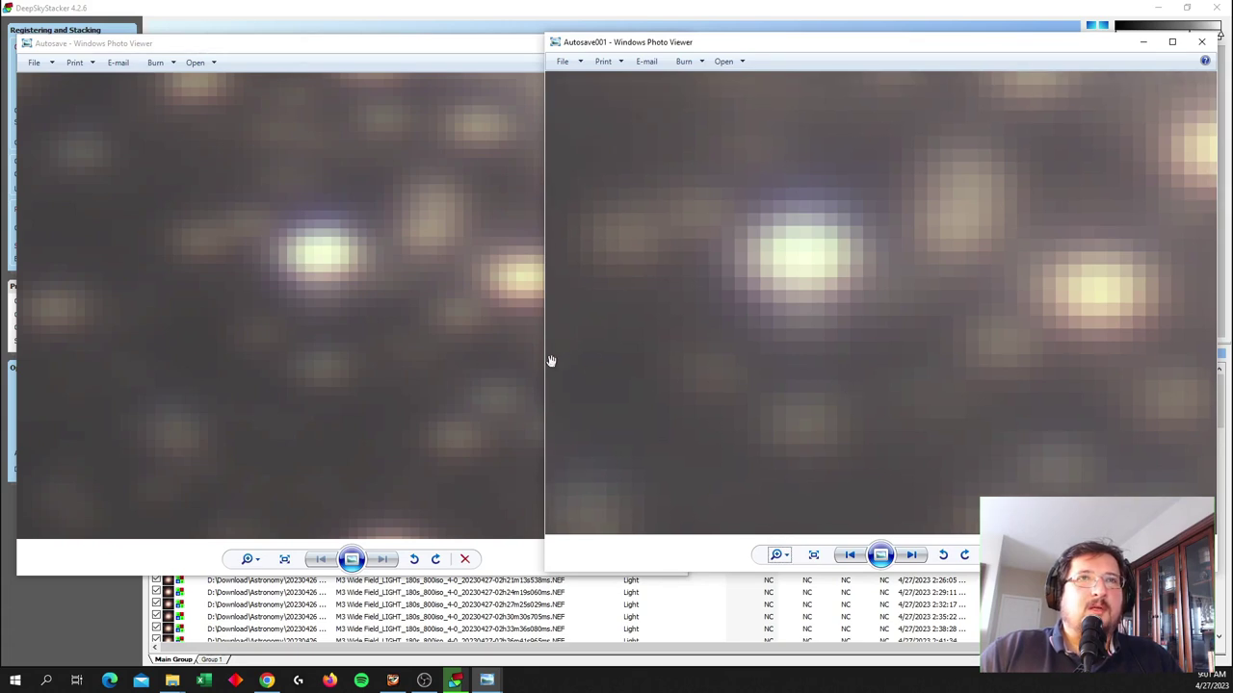
{"action": "left_click", "coordinate": [379, 429]}
{"action": "left_click", "coordinate": [250, 564]}
{"action": "left_click_drag", "start_coordinate": [251, 566], "coordinate": [258, 551]}
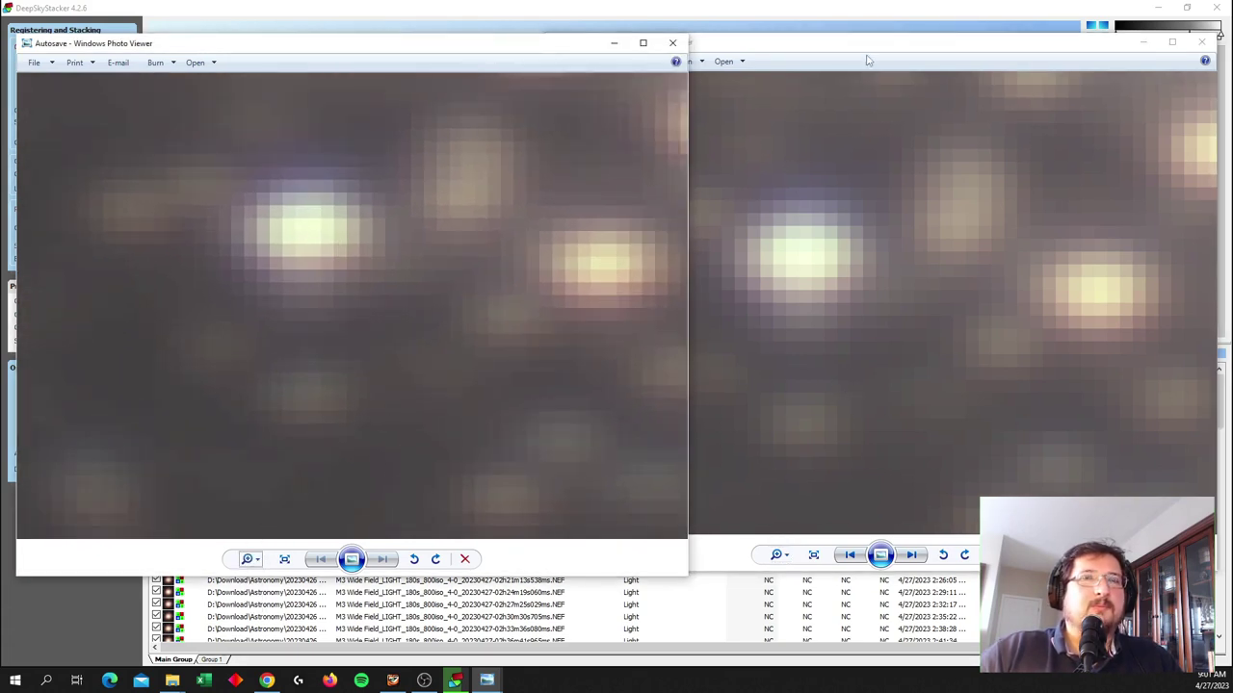
Step: Align the Autosave window with Autosave001 and compare the shape and size of the bright star in both pictures
{"action": "left_click", "coordinate": [867, 61]}
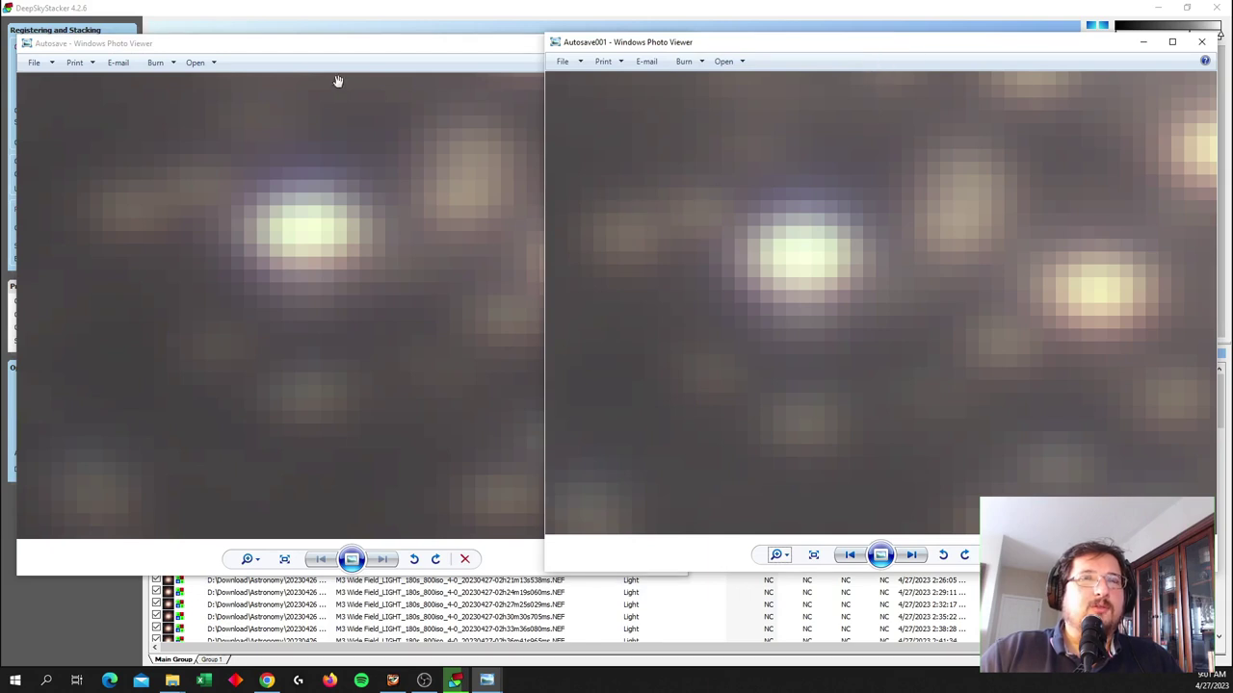
{"action": "left_click_drag", "start_coordinate": [352, 51], "coordinate": [356, 66]}
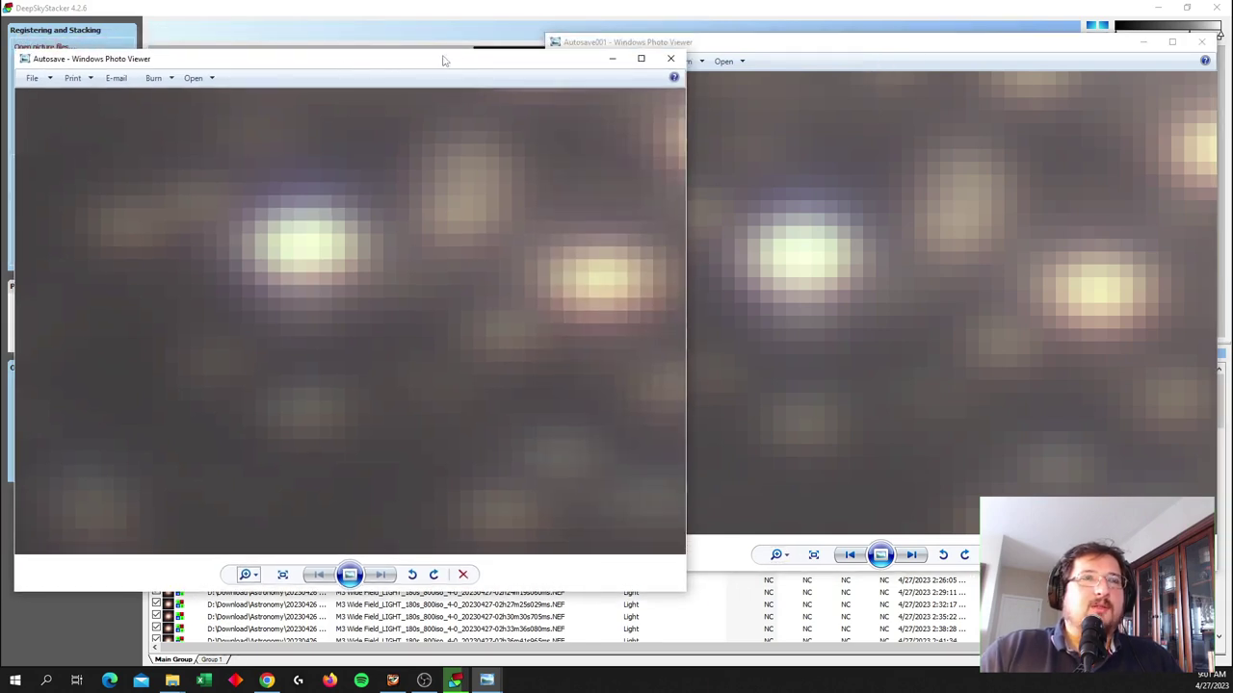
{"action": "left_click_drag", "start_coordinate": [438, 70], "coordinate": [440, 86]}
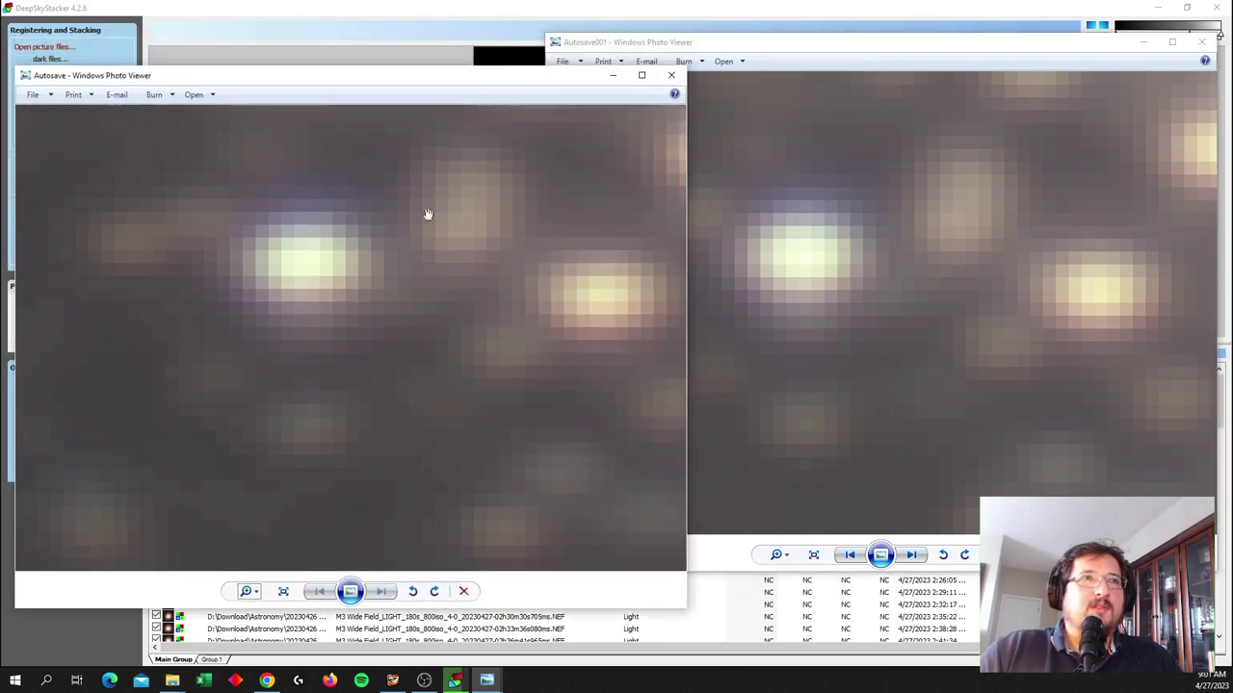
{"action": "left_click", "coordinate": [247, 592]}
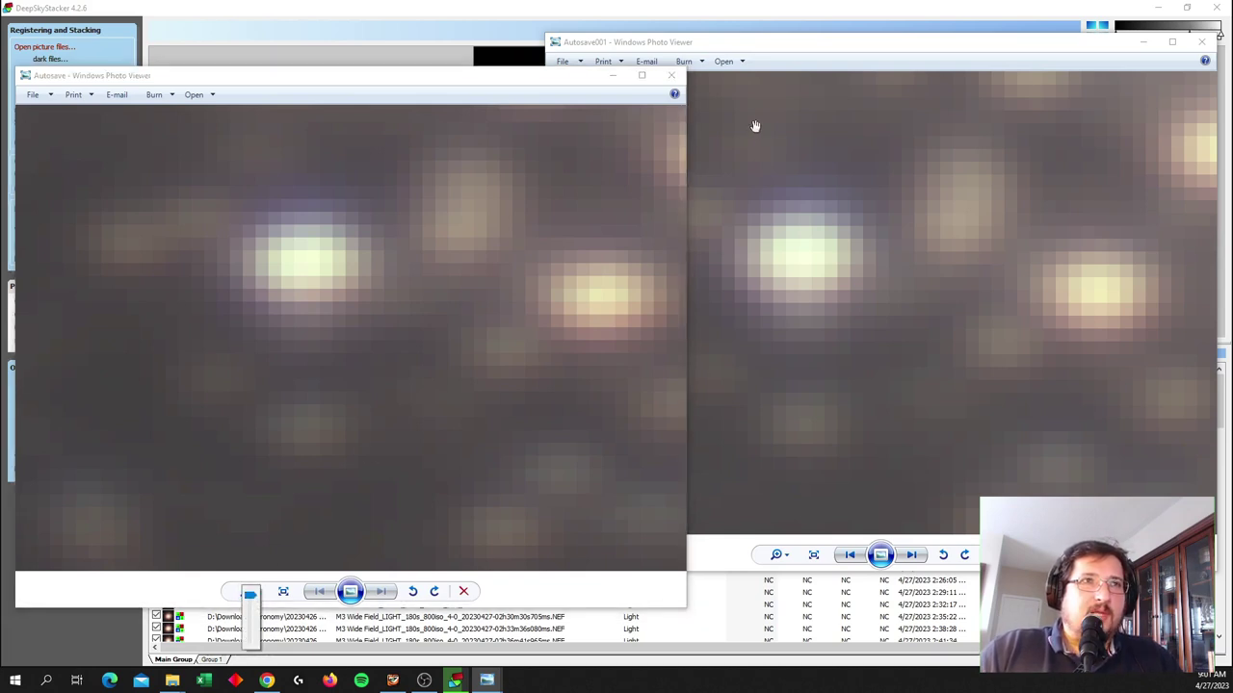
{"action": "left_click", "coordinate": [821, 56]}
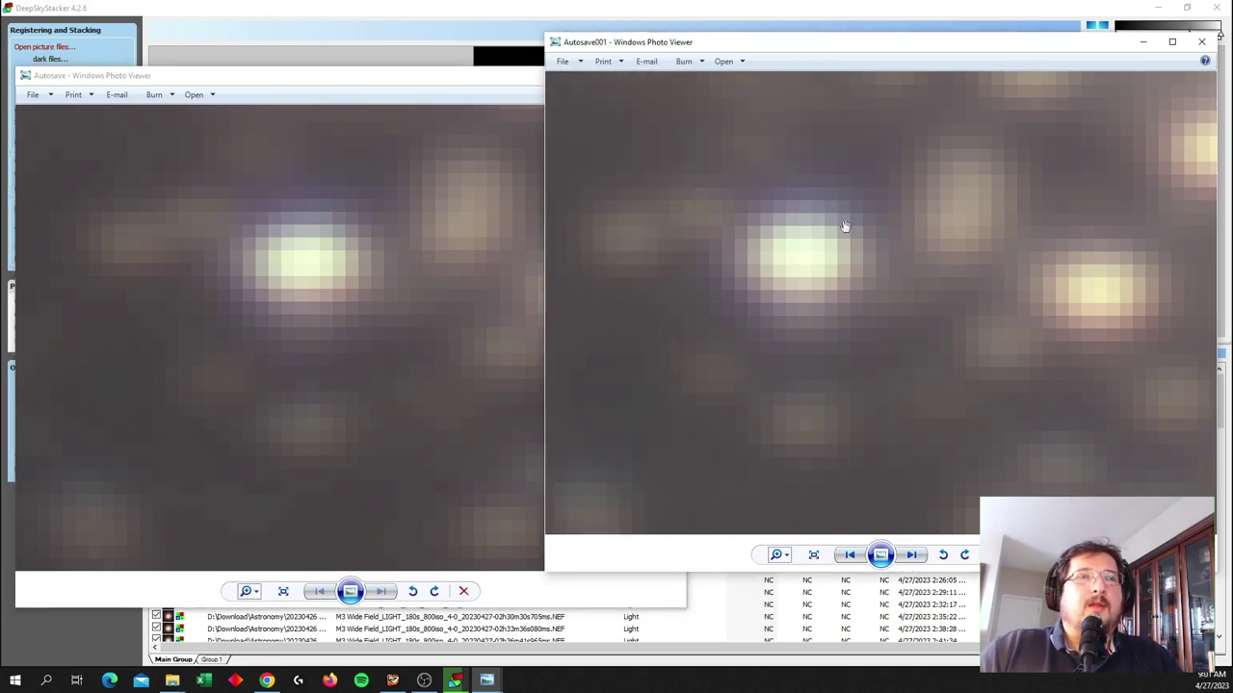
{"action": "left_click", "coordinate": [364, 300]}
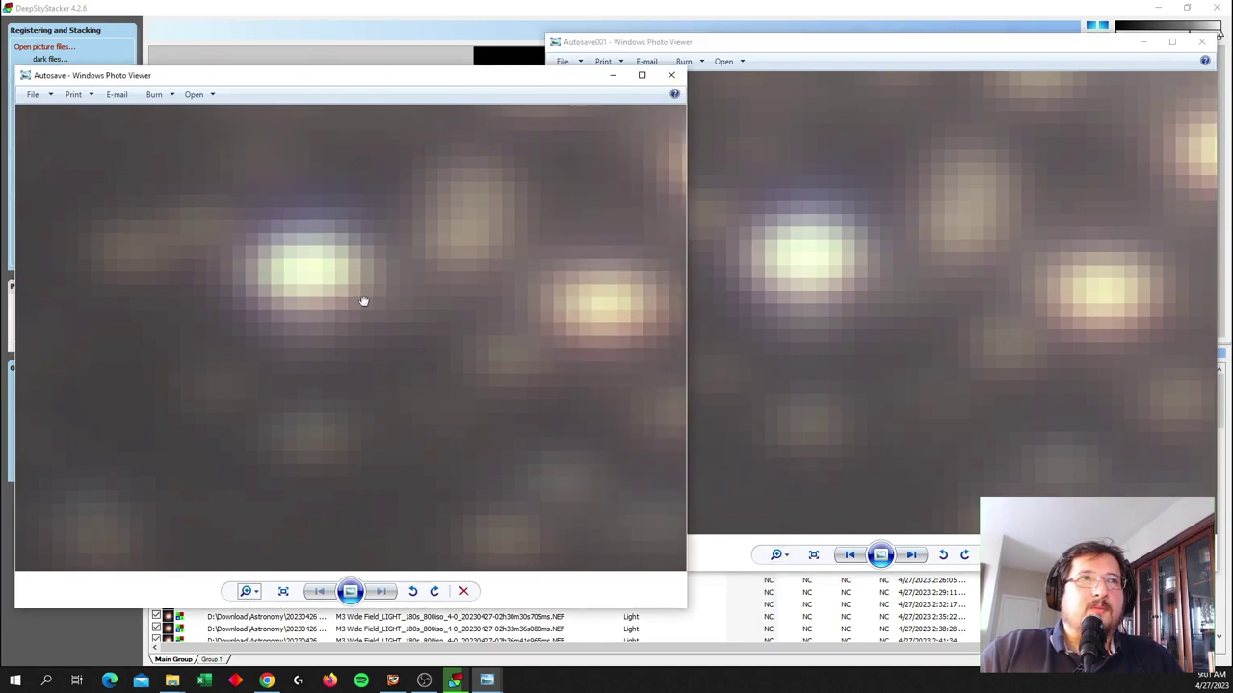
{"action": "left_click", "coordinate": [826, 306]}
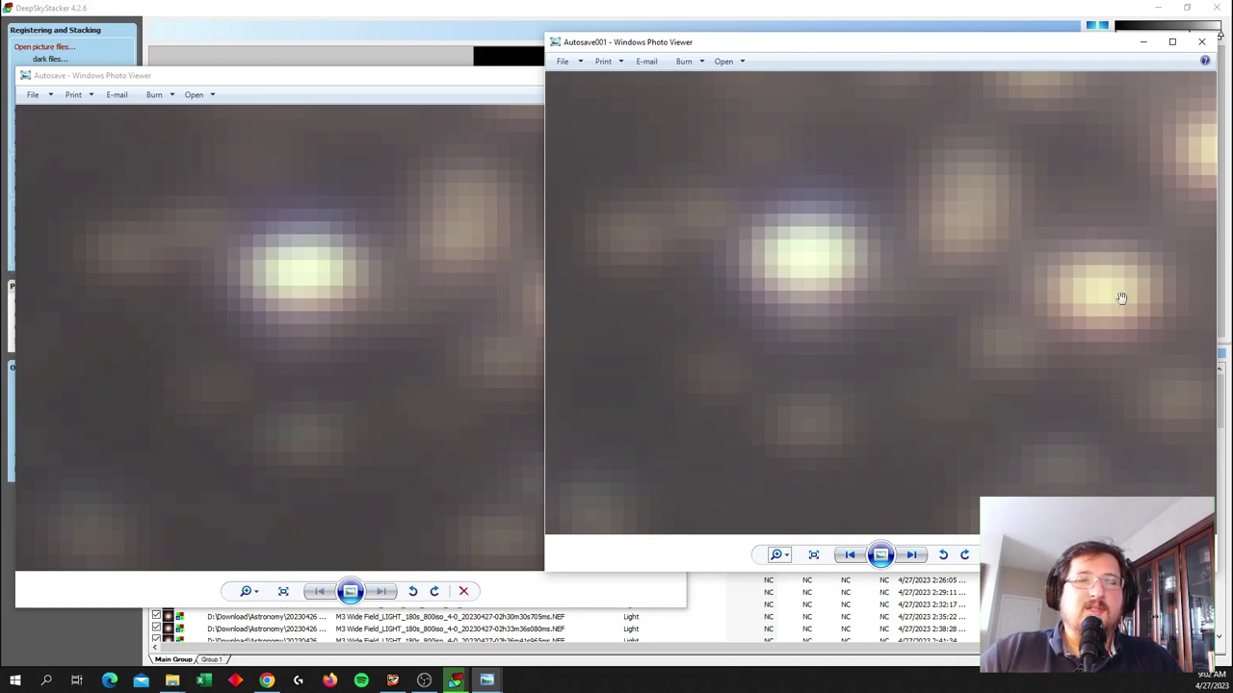
Step: Examine the star shapes around the cluster and in its core in Autosave001, ending with the whole picture in view
{"action": "left_click_drag", "start_coordinate": [1130, 282], "coordinate": [817, 278]}
{"action": "left_click_drag", "start_coordinate": [1067, 274], "coordinate": [894, 187]}
{"action": "left_click_drag", "start_coordinate": [969, 295], "coordinate": [689, 357]}
{"action": "left_click_drag", "start_coordinate": [1040, 360], "coordinate": [1040, 211]}
{"action": "left_click_drag", "start_coordinate": [889, 438], "coordinate": [976, 193]}
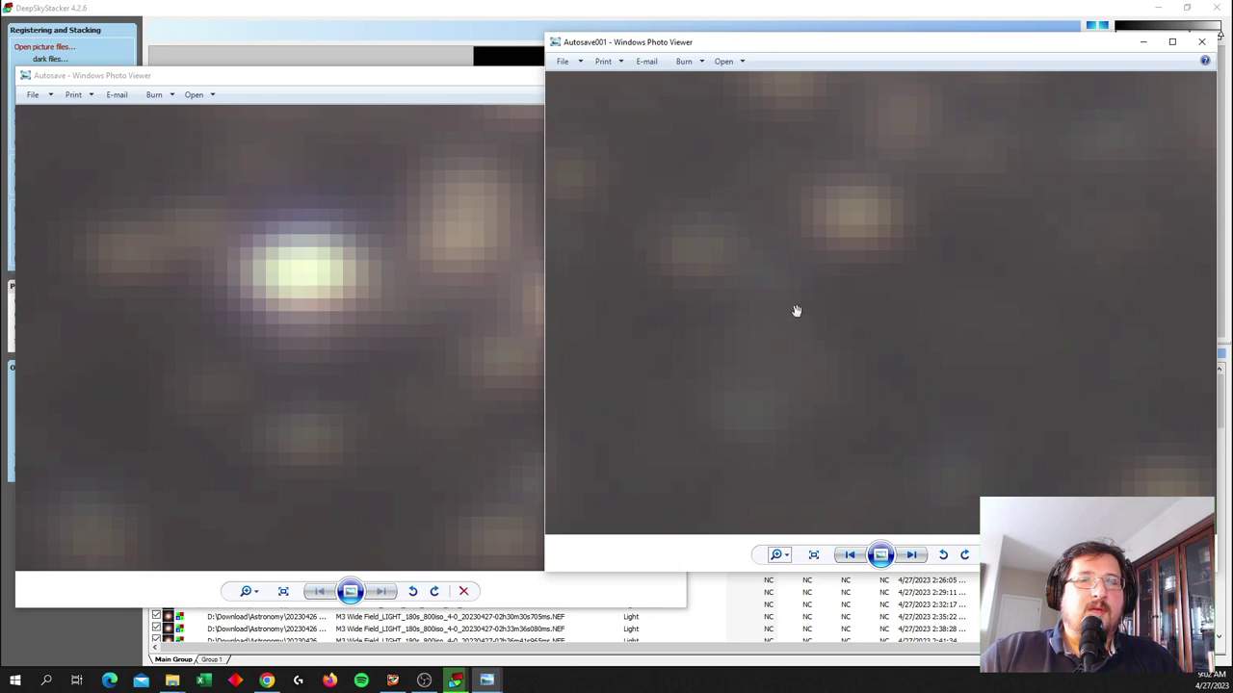
{"action": "left_click_drag", "start_coordinate": [809, 391], "coordinate": [693, 270]}
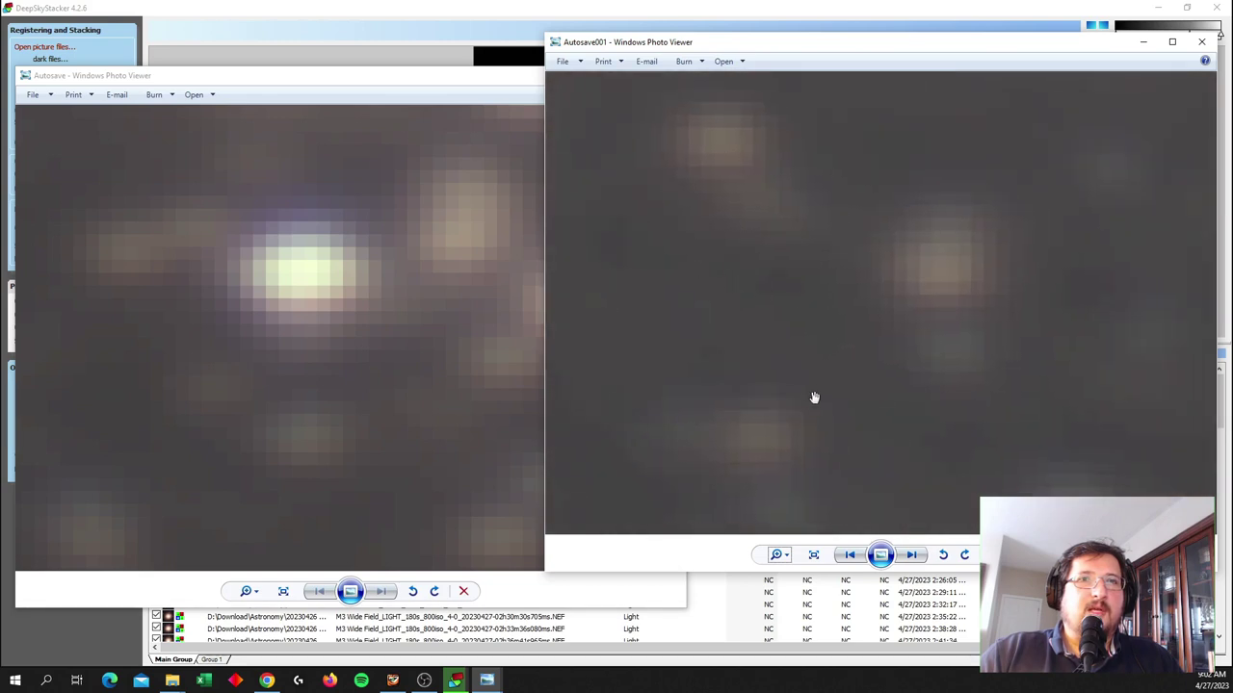
{"action": "left_click_drag", "start_coordinate": [816, 392], "coordinate": [1043, 209]}
{"action": "left_click_drag", "start_coordinate": [607, 426], "coordinate": [1044, 292]}
{"action": "left_click_drag", "start_coordinate": [801, 235], "coordinate": [951, 299]}
{"action": "left_click_drag", "start_coordinate": [1017, 263], "coordinate": [883, 244]}
{"action": "scroll", "coordinate": [865, 378], "scroll_direction": "down", "scroll_amount": 8}
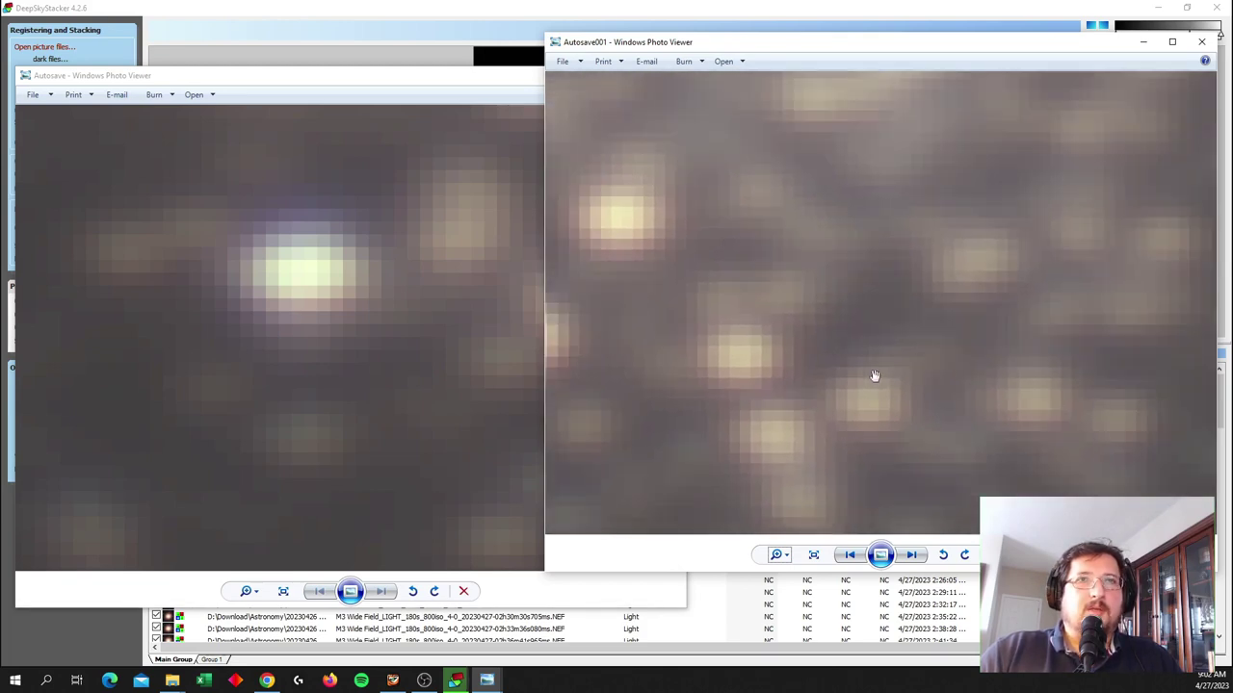
{"action": "scroll", "coordinate": [974, 348], "scroll_direction": "down", "scroll_amount": 2}
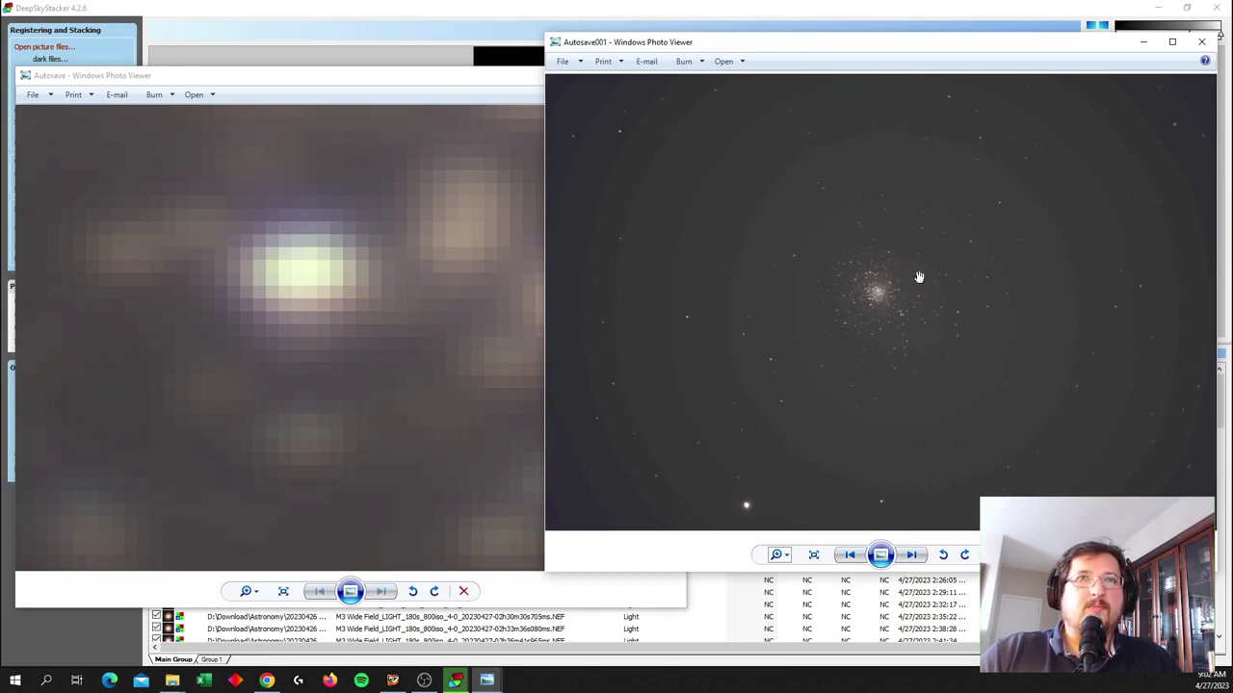
Step: Examine the shapes of individual yellowish stars beside the cluster core in Autosave001 at high magnification
{"action": "scroll", "coordinate": [914, 324], "scroll_direction": "up", "scroll_amount": 5}
{"action": "scroll", "coordinate": [895, 355], "scroll_direction": "down", "scroll_amount": 2}
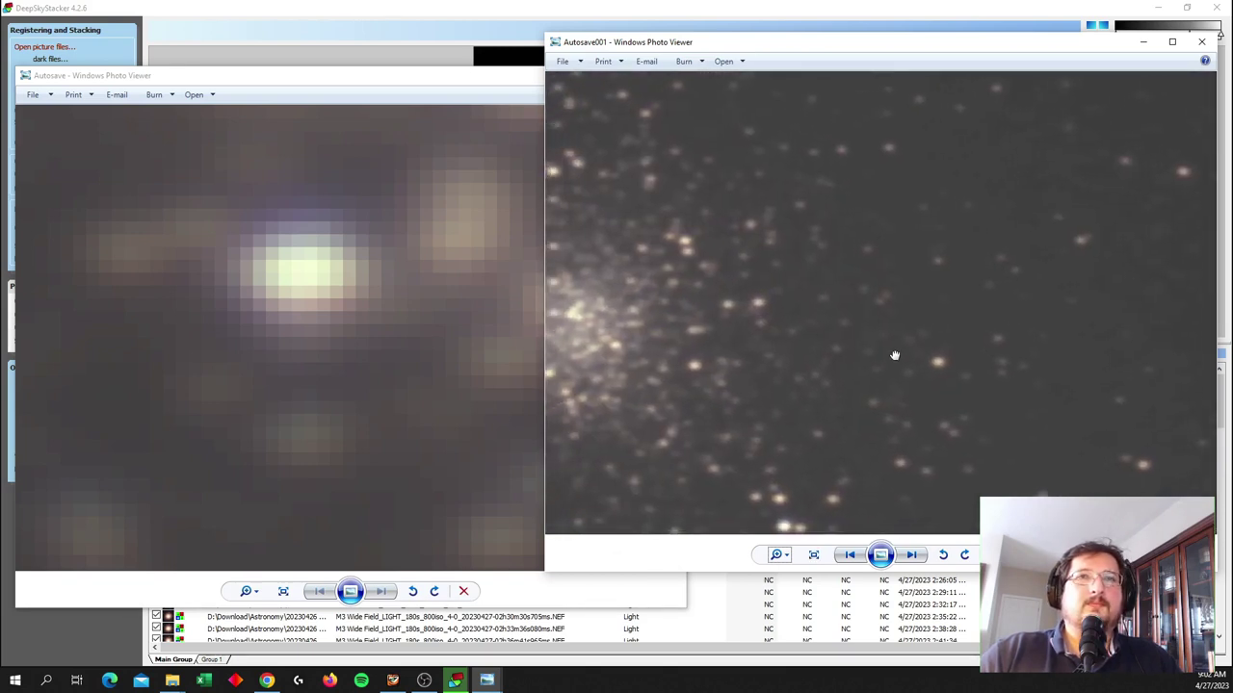
{"action": "scroll", "coordinate": [900, 341], "scroll_direction": "up", "scroll_amount": 4}
{"action": "scroll", "coordinate": [815, 366], "scroll_direction": "down", "scroll_amount": 1}
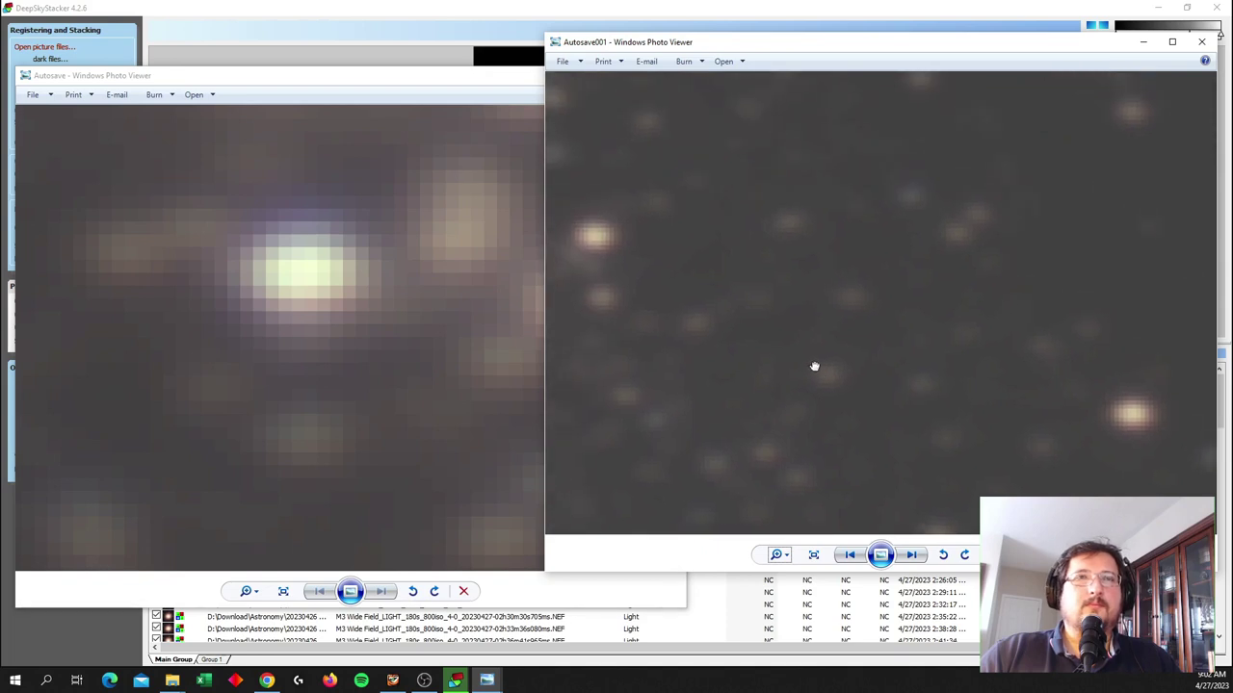
{"action": "scroll", "coordinate": [911, 316], "scroll_direction": "down", "scroll_amount": 1}
{"action": "left_click_drag", "start_coordinate": [1034, 323], "coordinate": [1106, 317]}
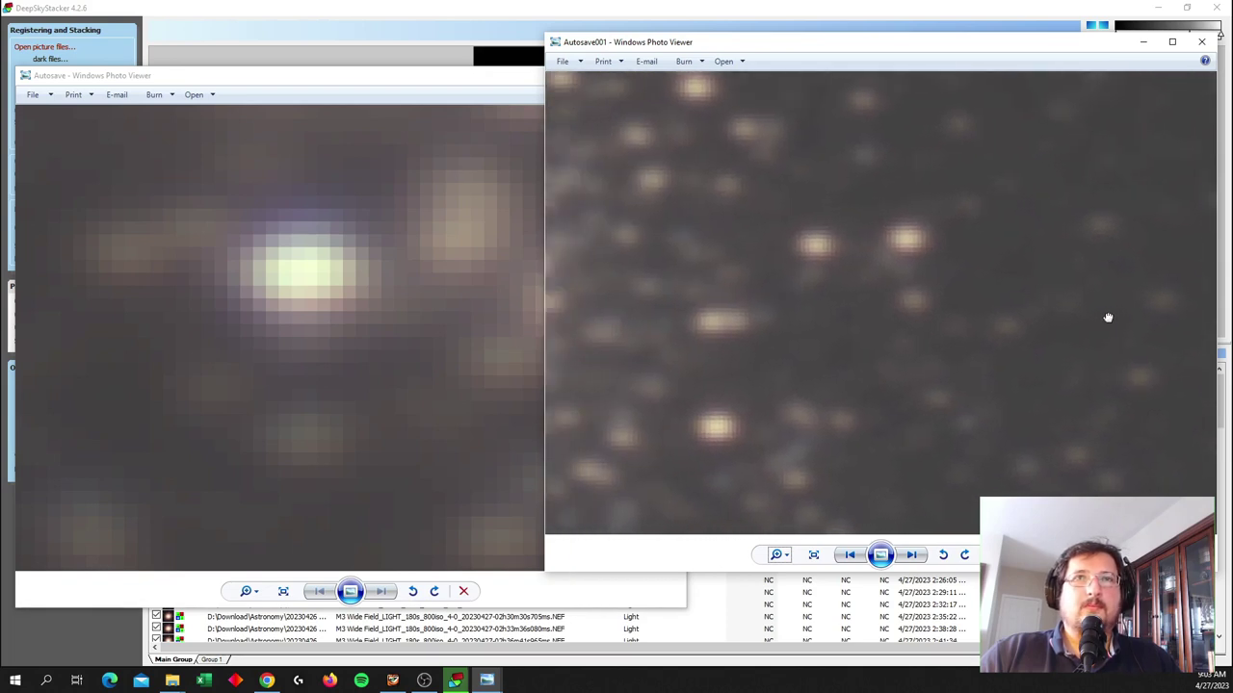
{"action": "scroll", "coordinate": [1048, 363], "scroll_direction": "up", "scroll_amount": 1}
{"action": "left_click_drag", "start_coordinate": [849, 454], "coordinate": [860, 540]}
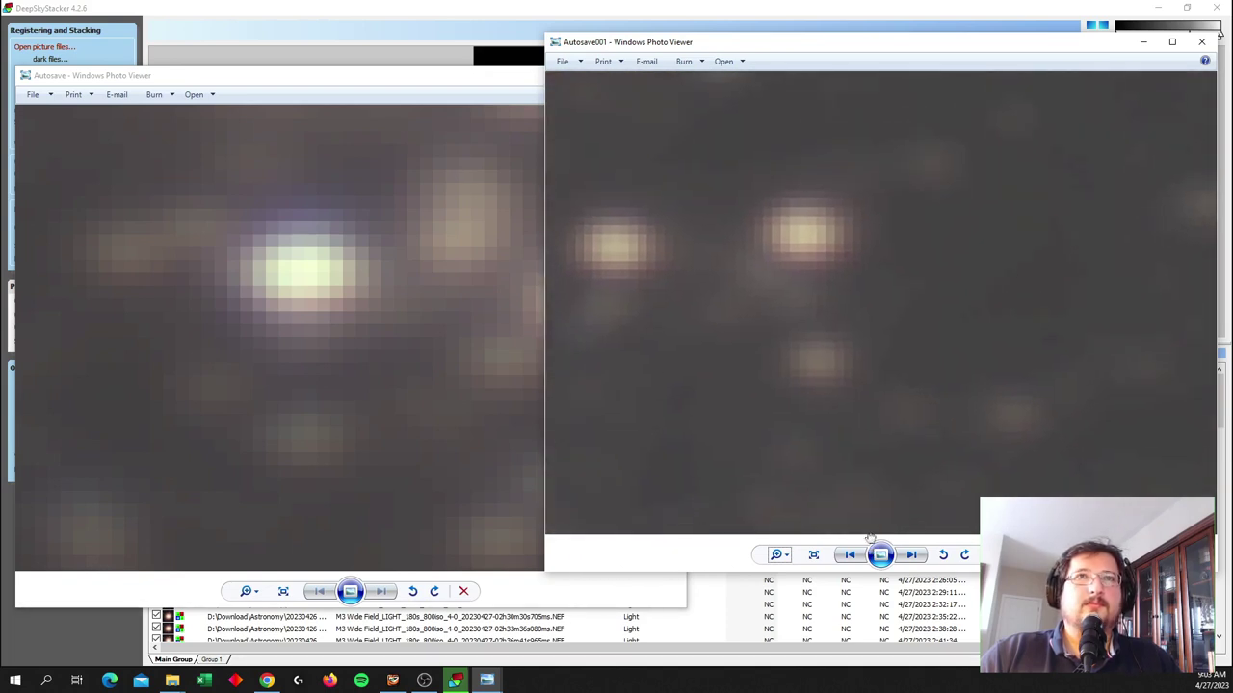
{"action": "scroll", "coordinate": [876, 322], "scroll_direction": "up", "scroll_amount": 1}
{"action": "left_click_drag", "start_coordinate": [861, 217], "coordinate": [1065, 196]}
{"action": "left_click_drag", "start_coordinate": [812, 404], "coordinate": [635, 674]}
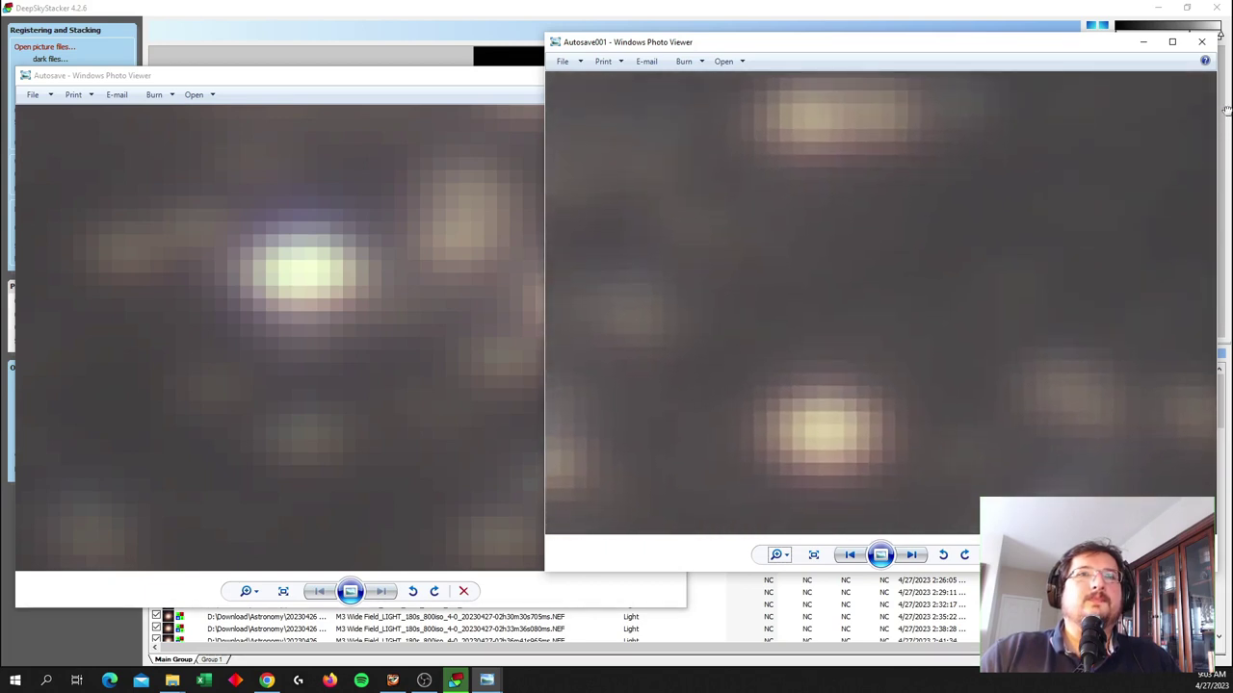
{"action": "left_click_drag", "start_coordinate": [847, 318], "coordinate": [794, 313]}
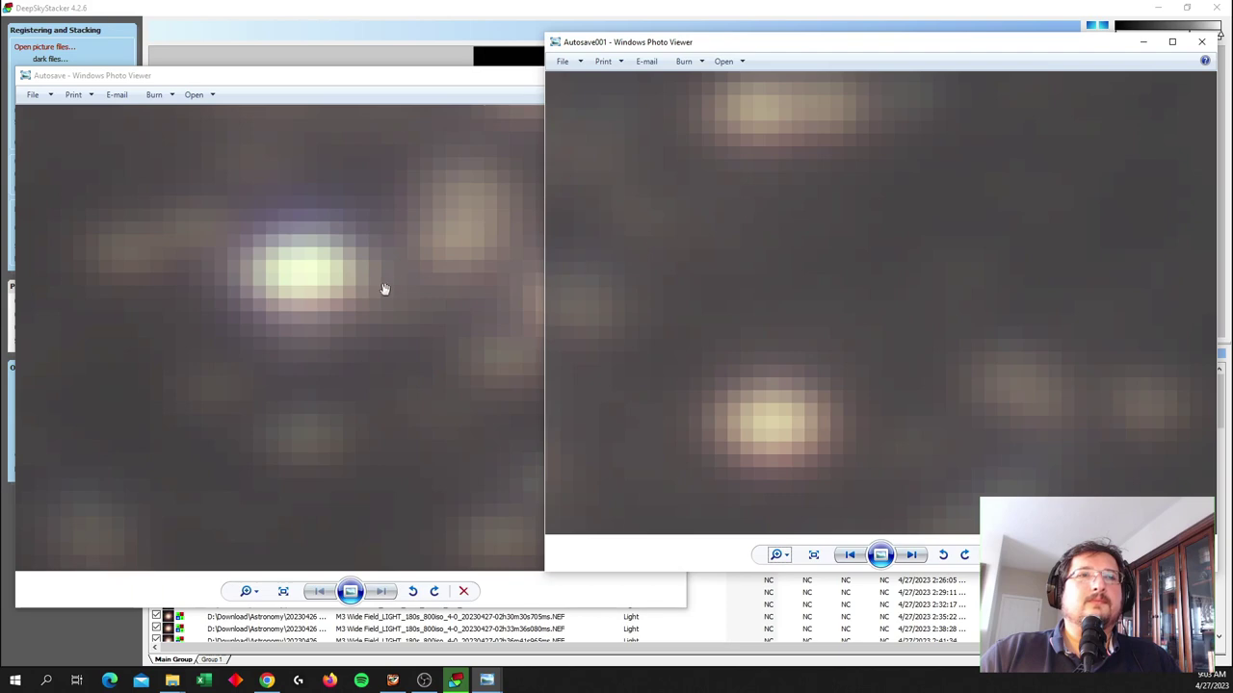
Step: Bring the same pair of yellowish stars beside the cluster core into view in both Autosave and Autosave001
{"action": "left_click", "coordinate": [384, 289]}
{"action": "scroll", "coordinate": [440, 267], "scroll_direction": "down", "scroll_amount": 5}
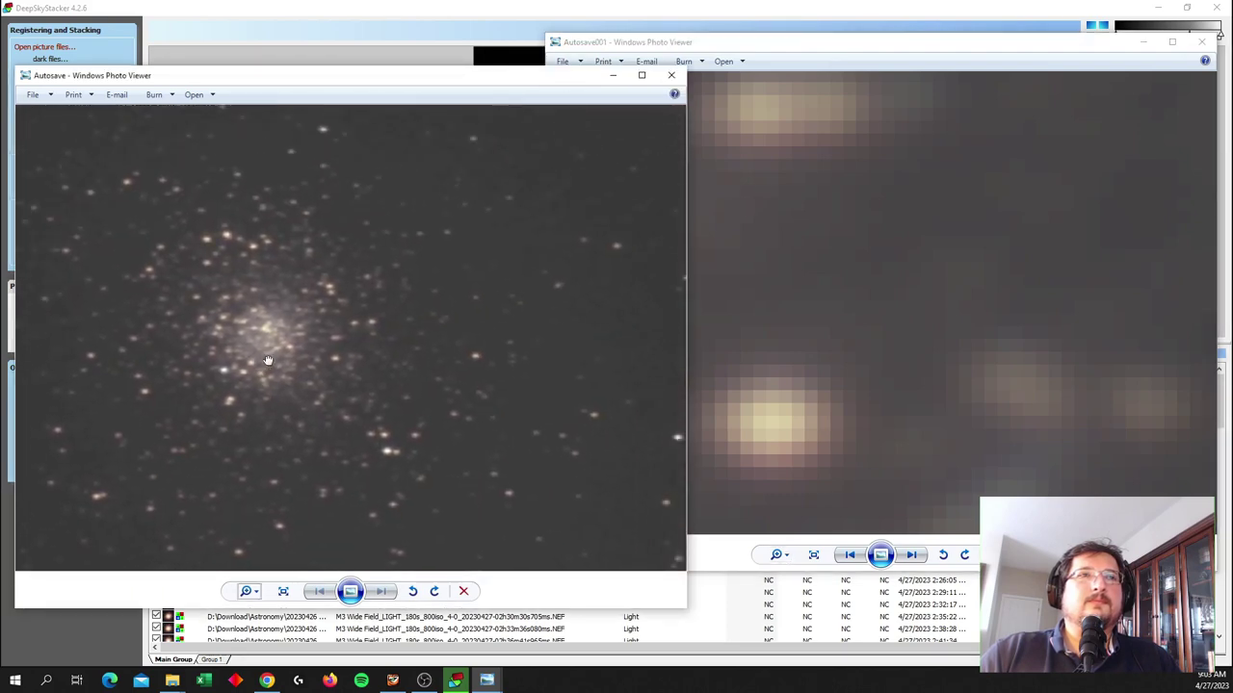
{"action": "scroll", "coordinate": [380, 344], "scroll_direction": "up", "scroll_amount": 5}
{"action": "left_click_drag", "start_coordinate": [414, 345], "coordinate": [666, 370]}
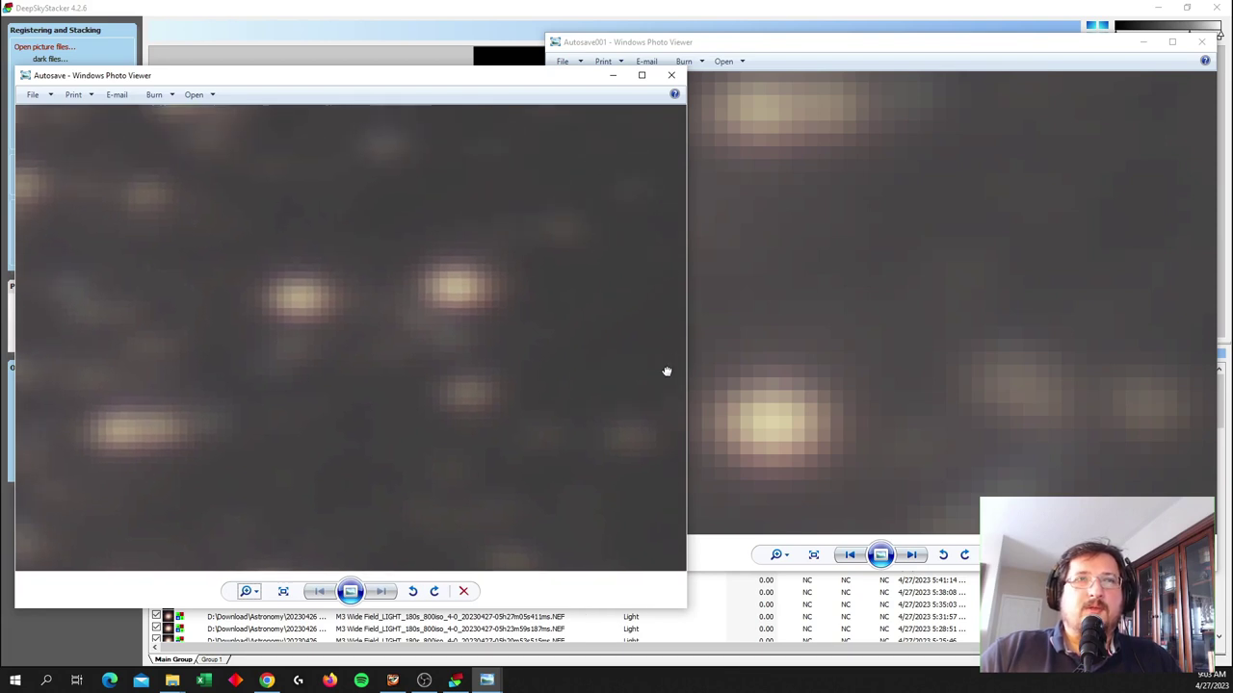
{"action": "left_click", "coordinate": [905, 345]}
{"action": "scroll", "coordinate": [901, 345], "scroll_direction": "down", "scroll_amount": 3}
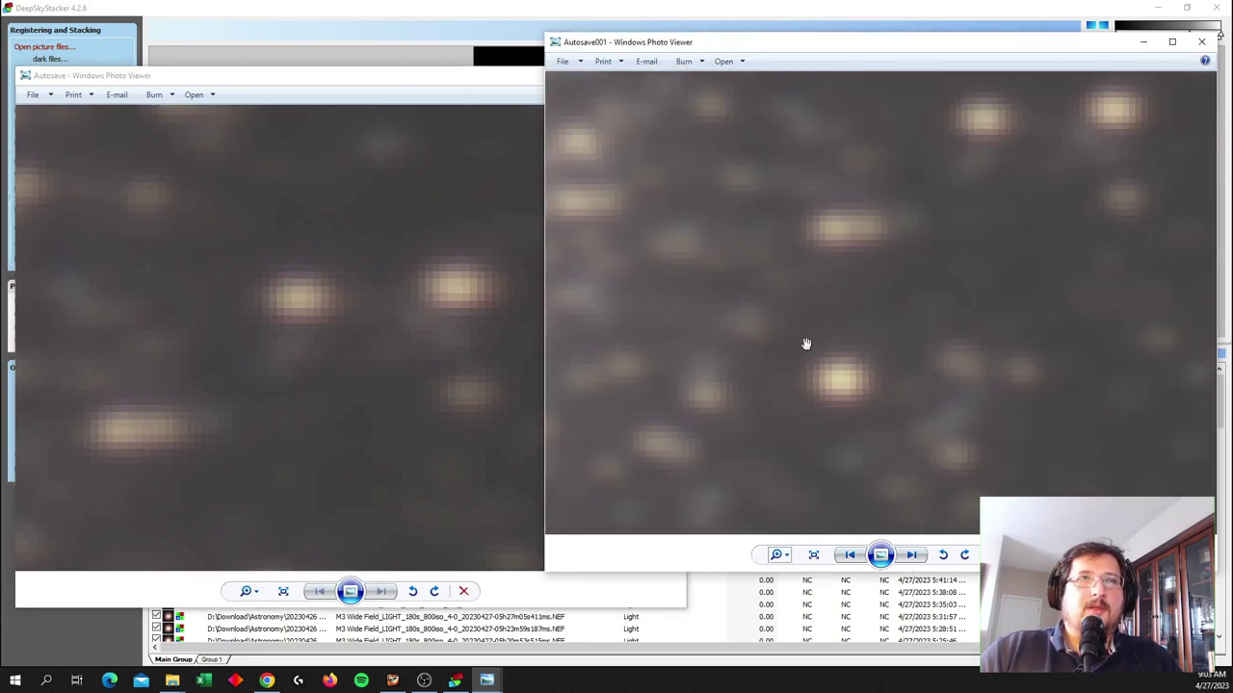
{"action": "left_click", "coordinate": [415, 286]}
{"action": "scroll", "coordinate": [424, 309], "scroll_direction": "down", "scroll_amount": 4}
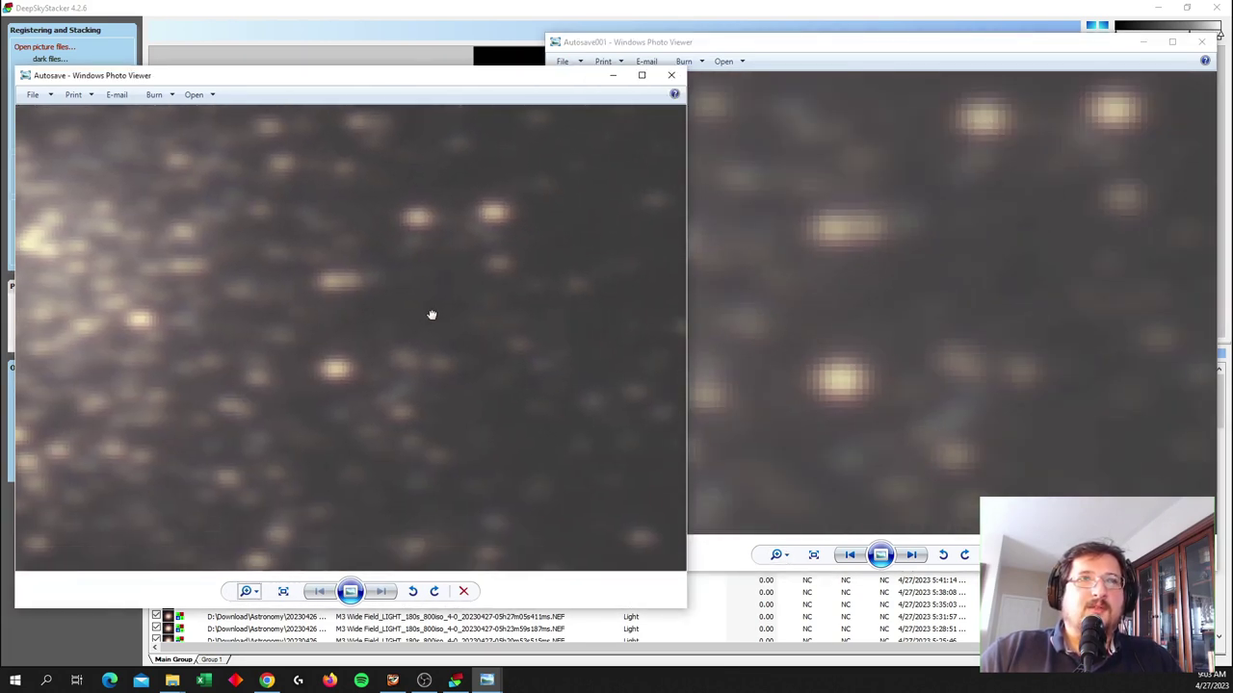
{"action": "scroll", "coordinate": [414, 386], "scroll_direction": "down", "scroll_amount": 2}
{"action": "left_click", "coordinate": [847, 292]}
{"action": "scroll", "coordinate": [790, 366], "scroll_direction": "down", "scroll_amount": 4}
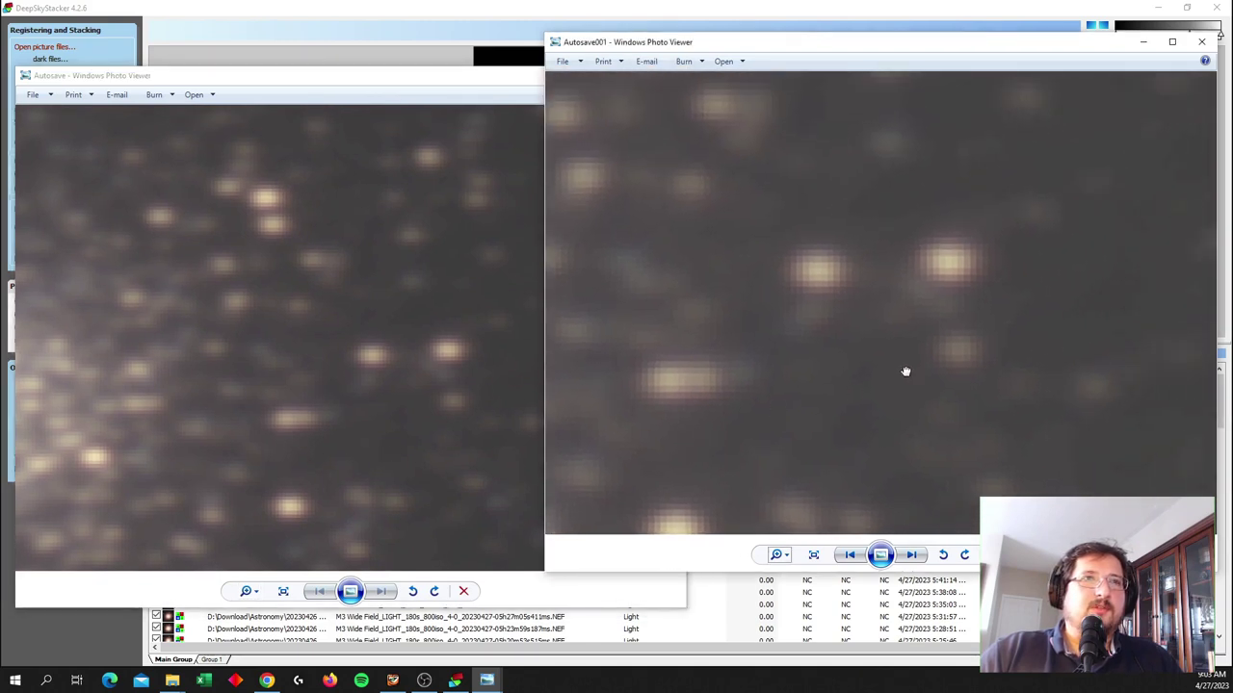
Step: Zoom both pictures in to a matching magnification on the brighter star of the pair and compare its shape
{"action": "scroll", "coordinate": [866, 337], "scroll_direction": "up", "scroll_amount": 5}
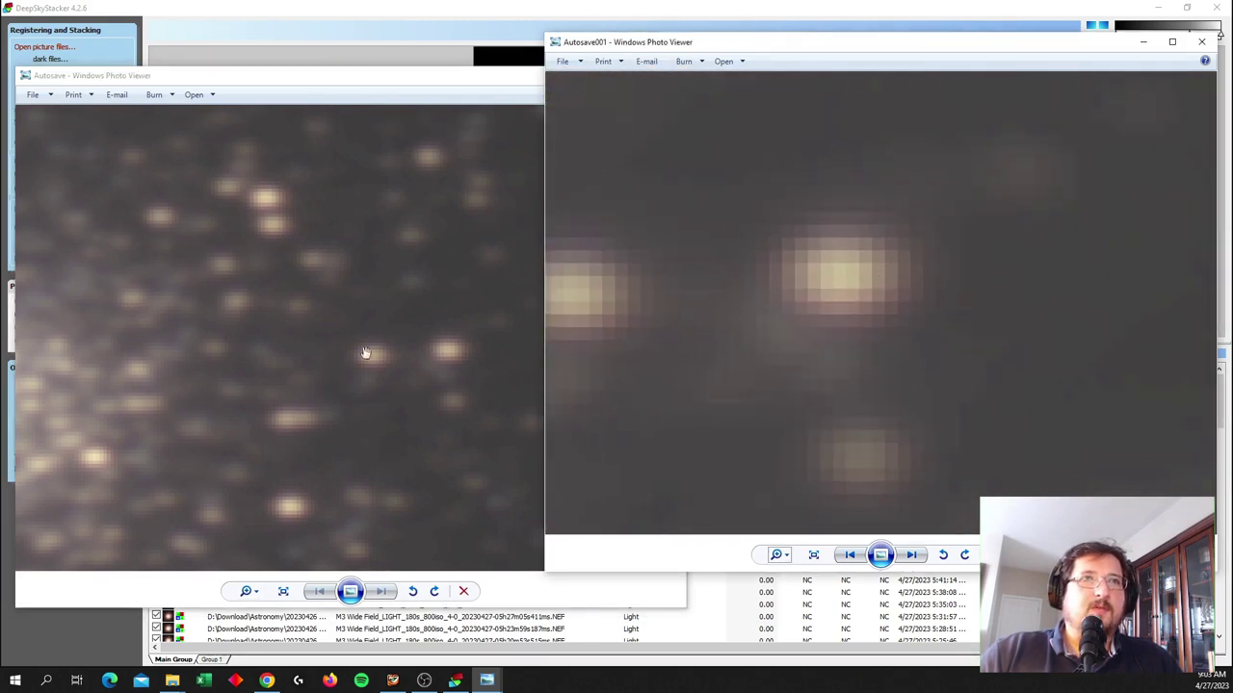
{"action": "left_click", "coordinate": [365, 352]}
{"action": "scroll", "coordinate": [453, 333], "scroll_direction": "up", "scroll_amount": 5}
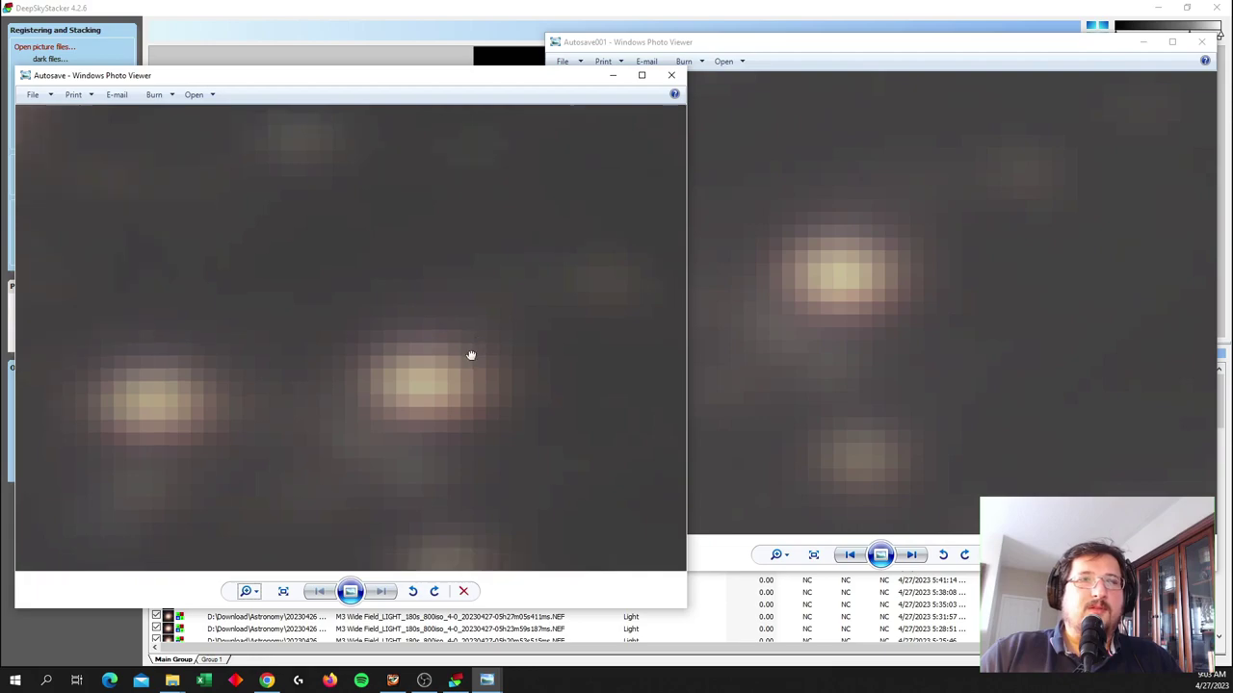
{"action": "left_click_drag", "start_coordinate": [470, 355], "coordinate": [426, 261]}
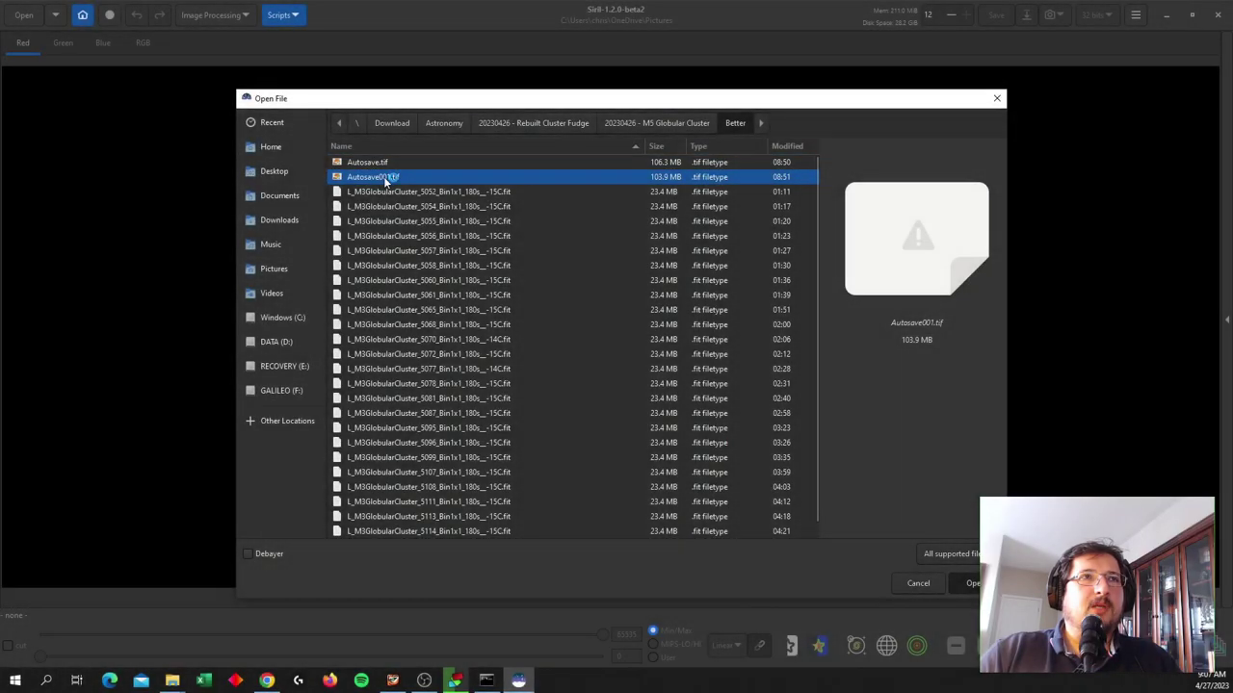
Step: Open Autosave001.tif from the Better folder in Siril and start the Generalised Hyperbolic Stretch Transformations
{"action": "double_click", "coordinate": [383, 176]}
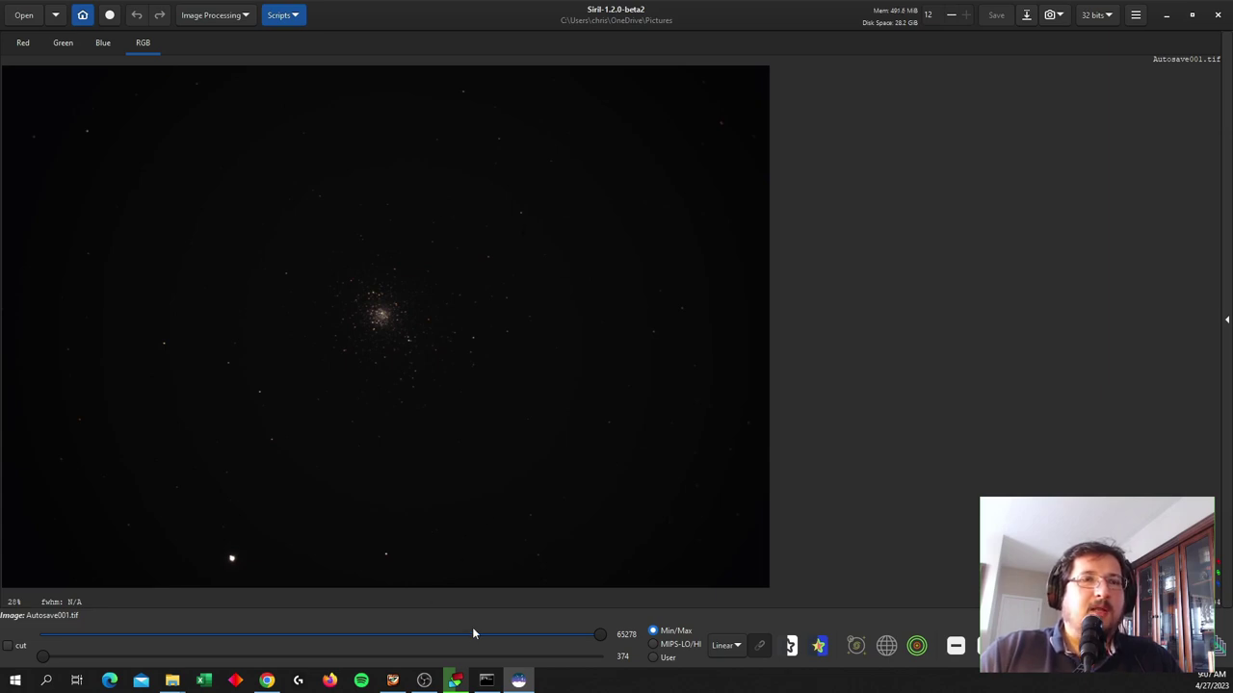
{"action": "left_click", "coordinate": [214, 16]}
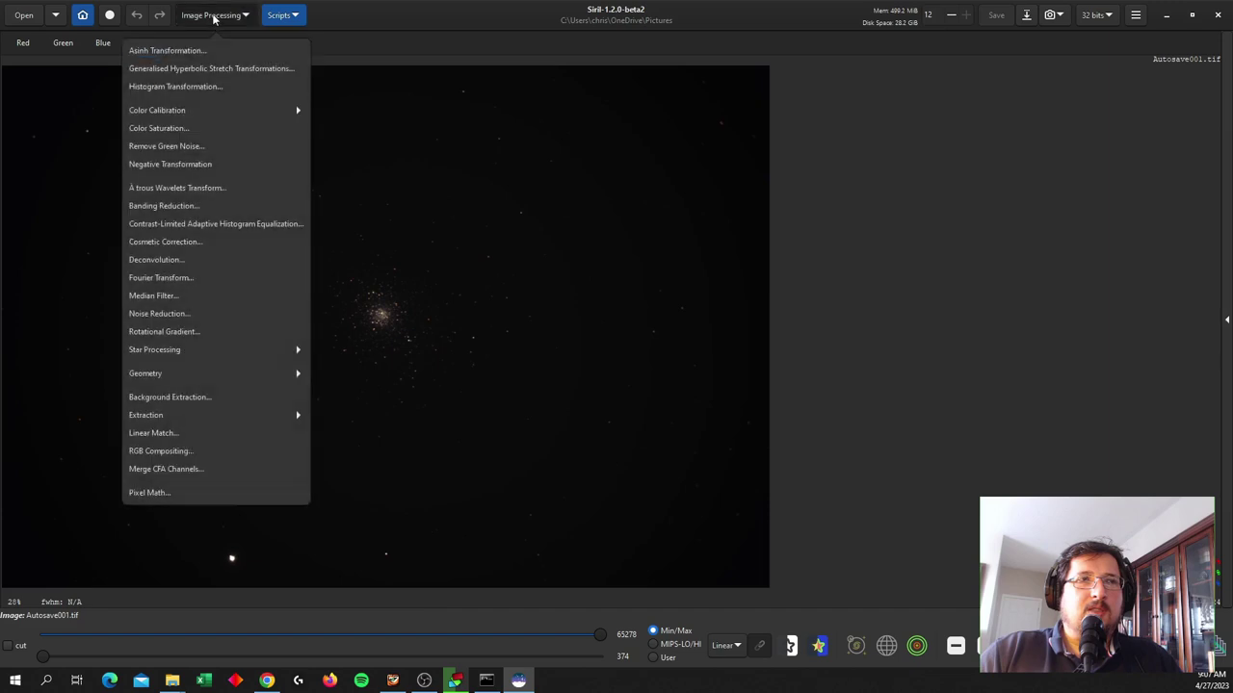
{"action": "left_click", "coordinate": [190, 69]}
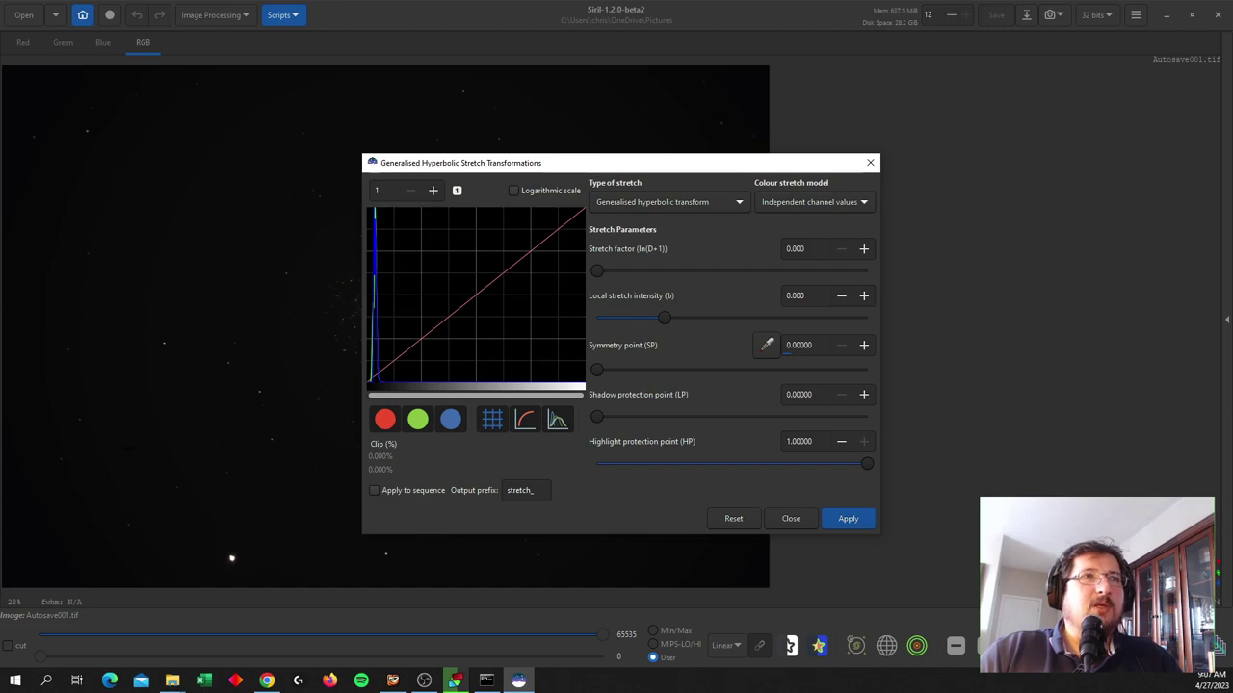
Step: Try stretching the image with local stretch intensity 12.279 and stretch factor 1.146, and apply it
{"action": "left_click_drag", "start_coordinate": [124, 453], "coordinate": [151, 477]}
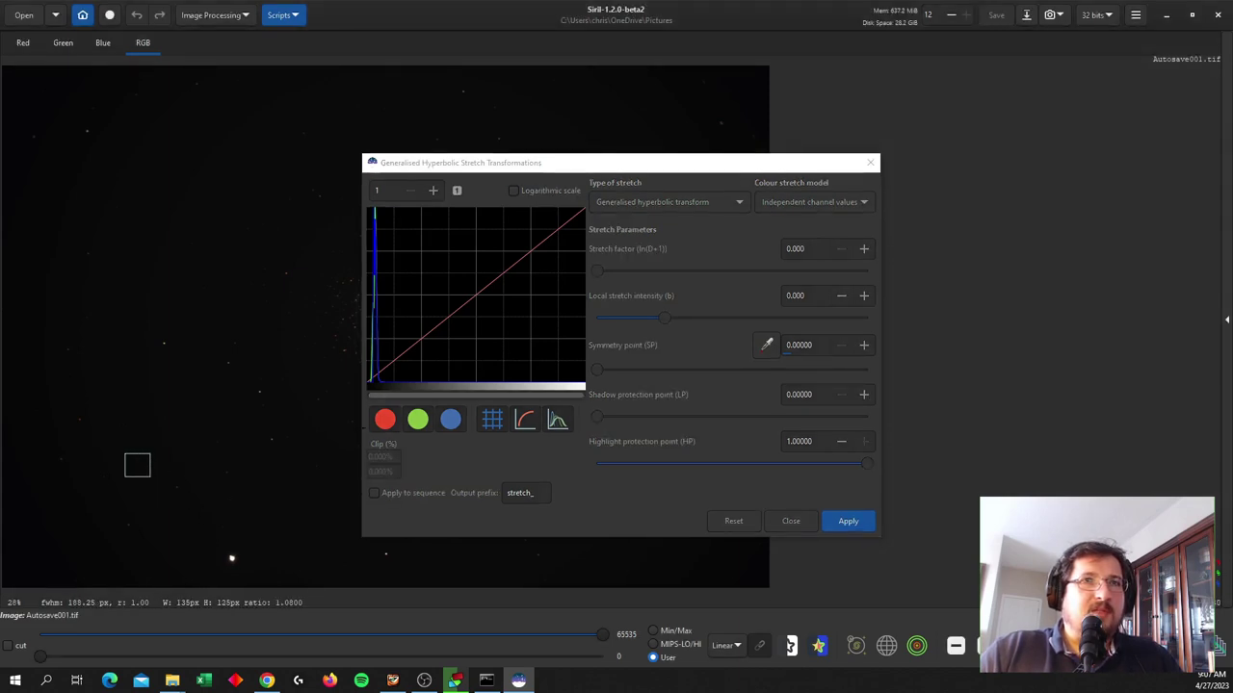
{"action": "left_click", "coordinate": [822, 327]}
{"action": "left_click", "coordinate": [820, 327]}
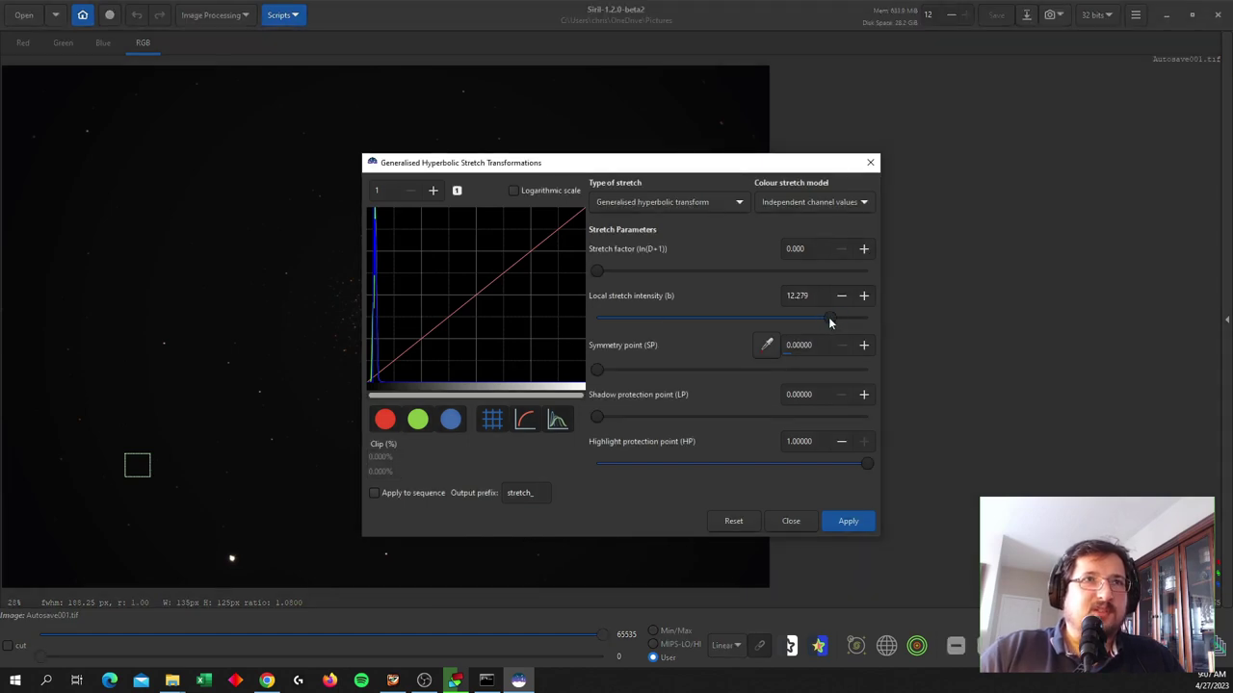
{"action": "left_click_drag", "start_coordinate": [628, 165], "coordinate": [805, 150]}
{"action": "left_click_drag", "start_coordinate": [775, 253], "coordinate": [795, 262]}
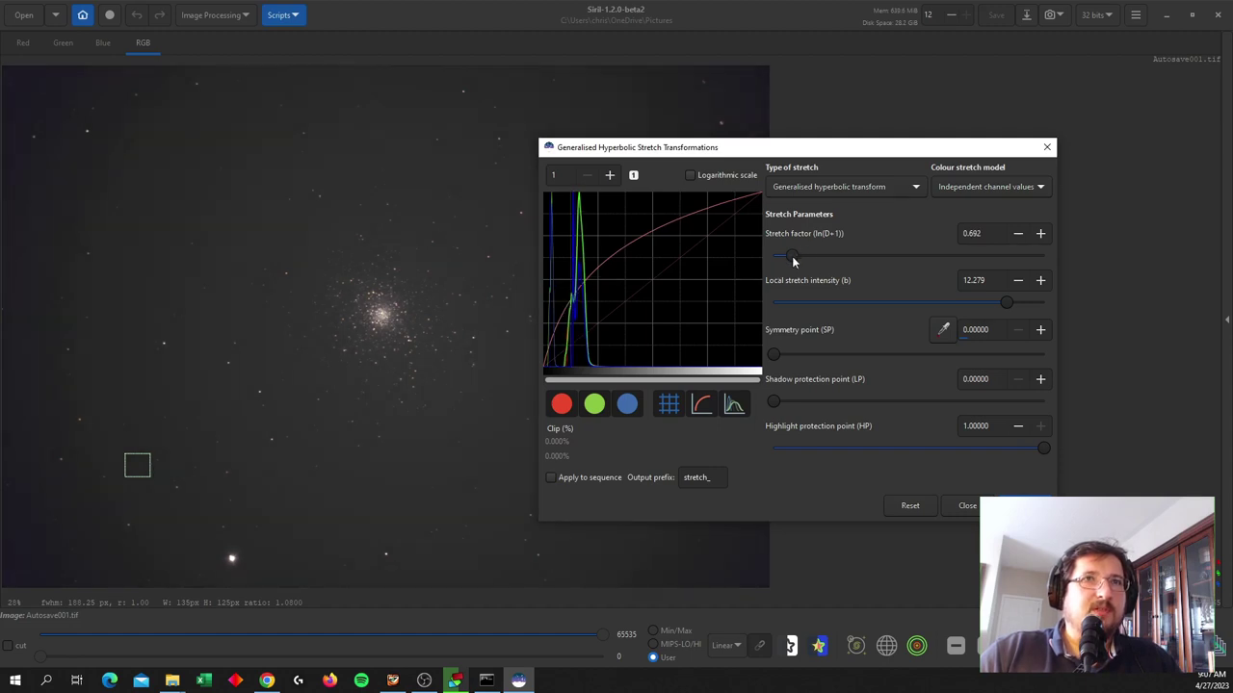
{"action": "left_click_drag", "start_coordinate": [789, 257], "coordinate": [812, 265]}
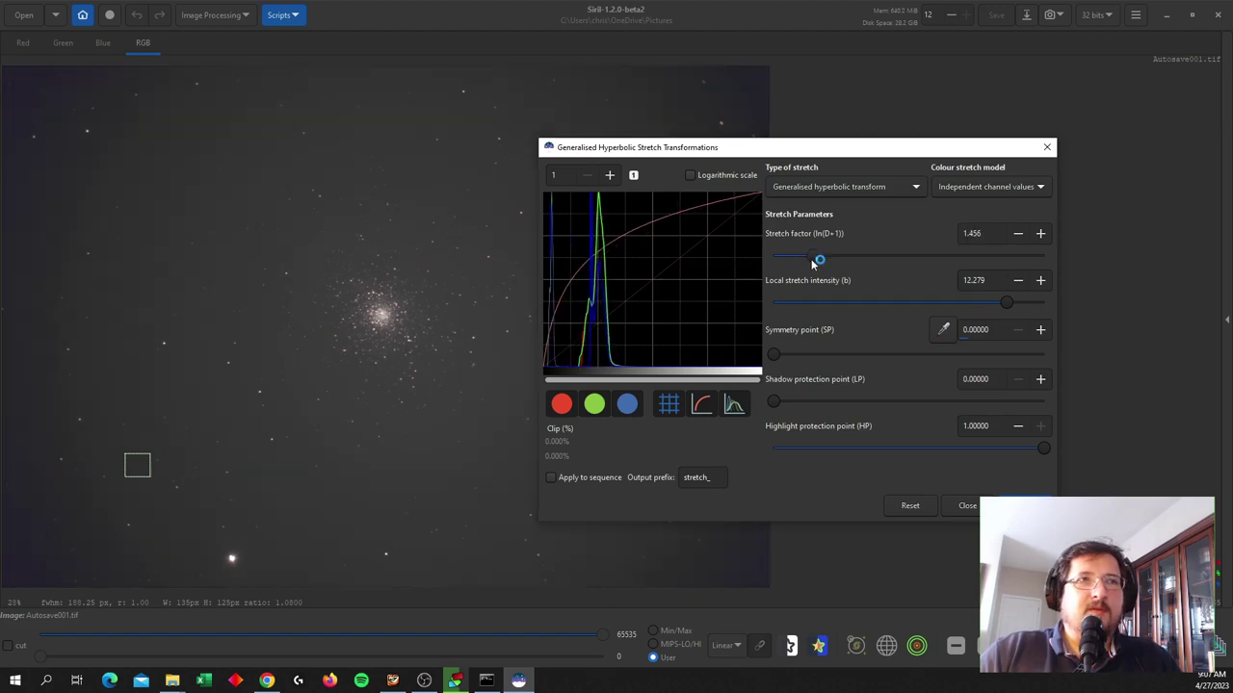
{"action": "left_click_drag", "start_coordinate": [812, 265], "coordinate": [805, 265]}
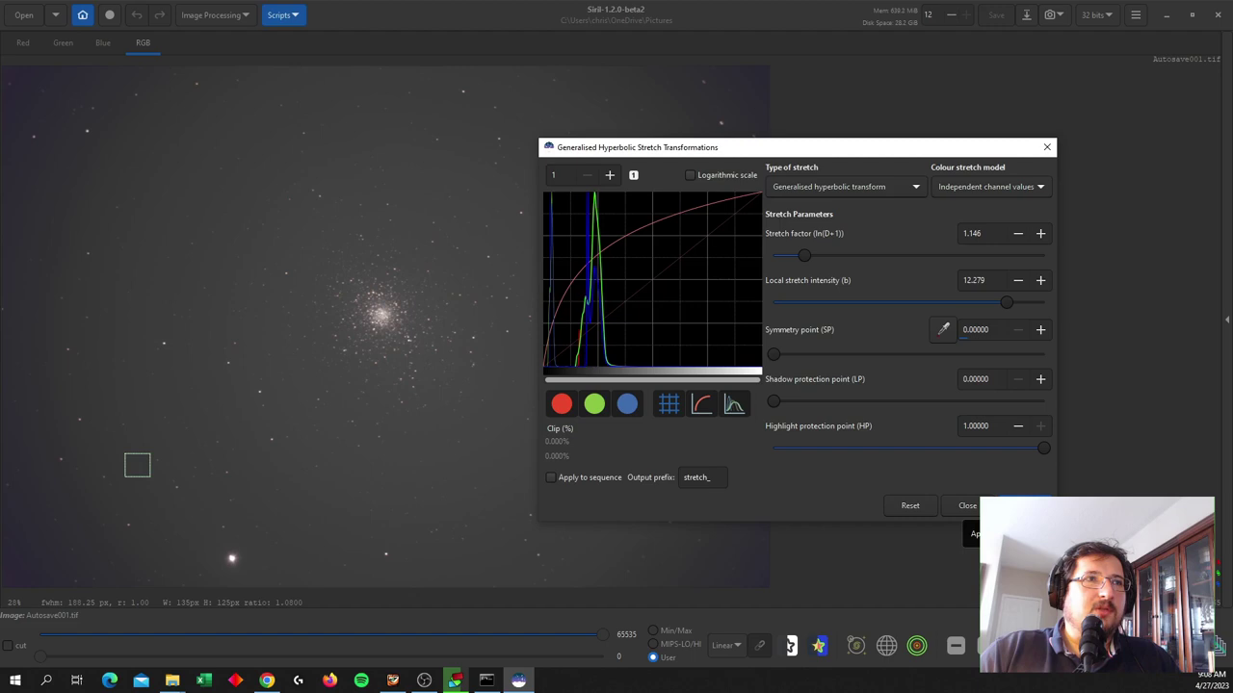
{"action": "left_click", "coordinate": [1021, 506]}
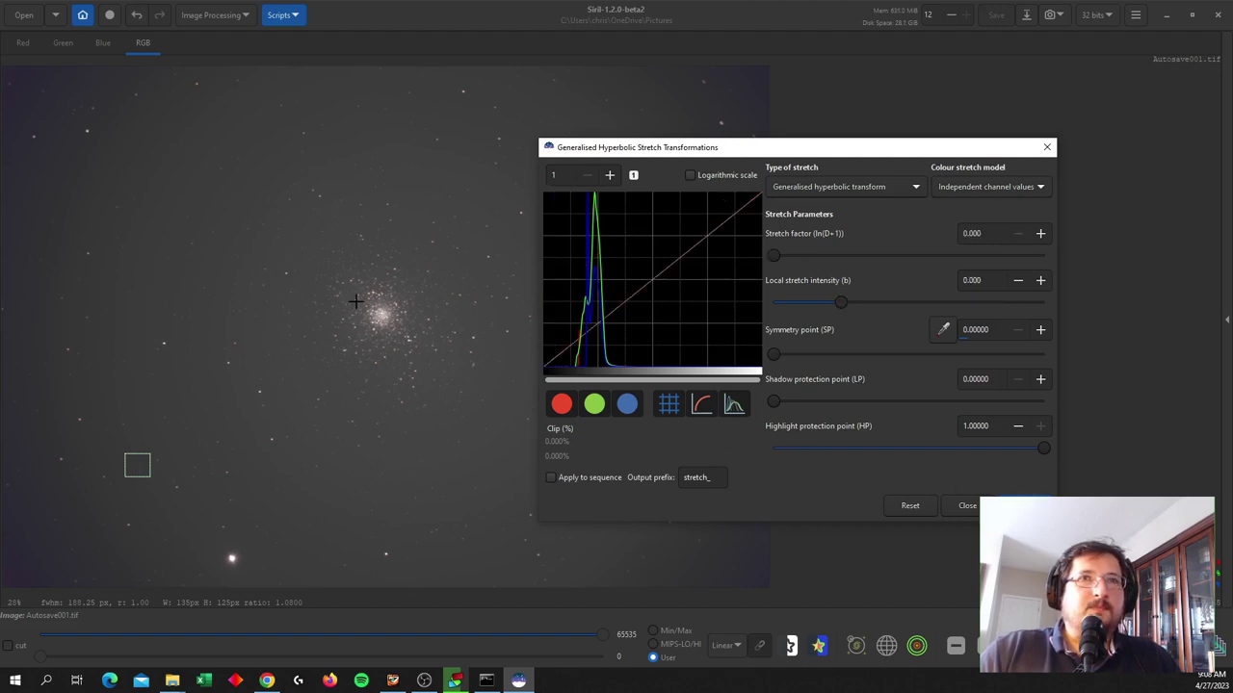
Step: Reset and close the stretch settings, and undo the applied stretch
{"action": "left_click_drag", "start_coordinate": [355, 302], "coordinate": [386, 321]}
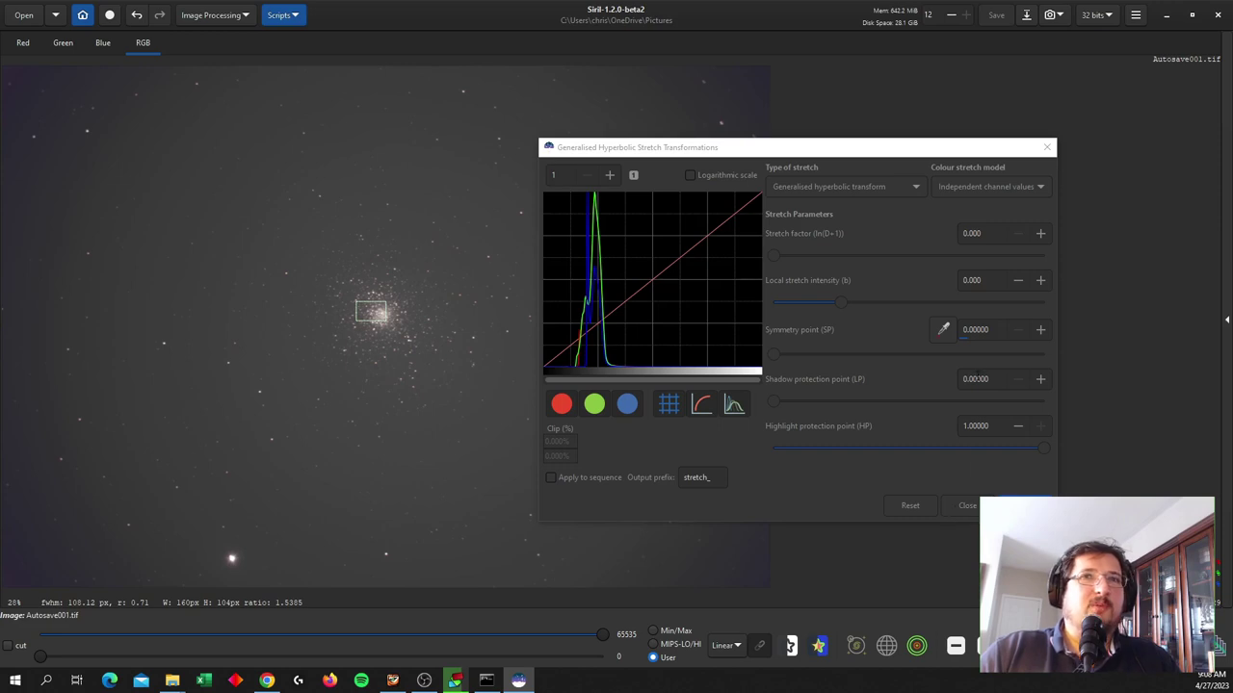
{"action": "left_click", "coordinate": [914, 506]}
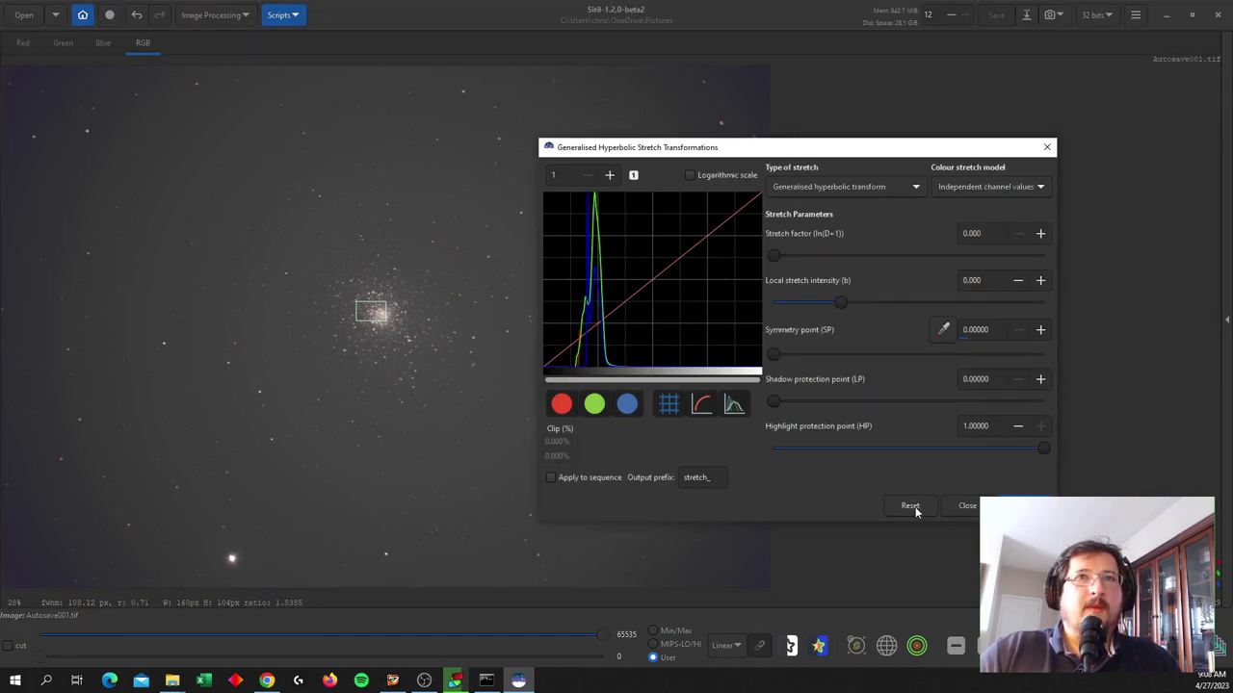
{"action": "left_click", "coordinate": [1047, 146]}
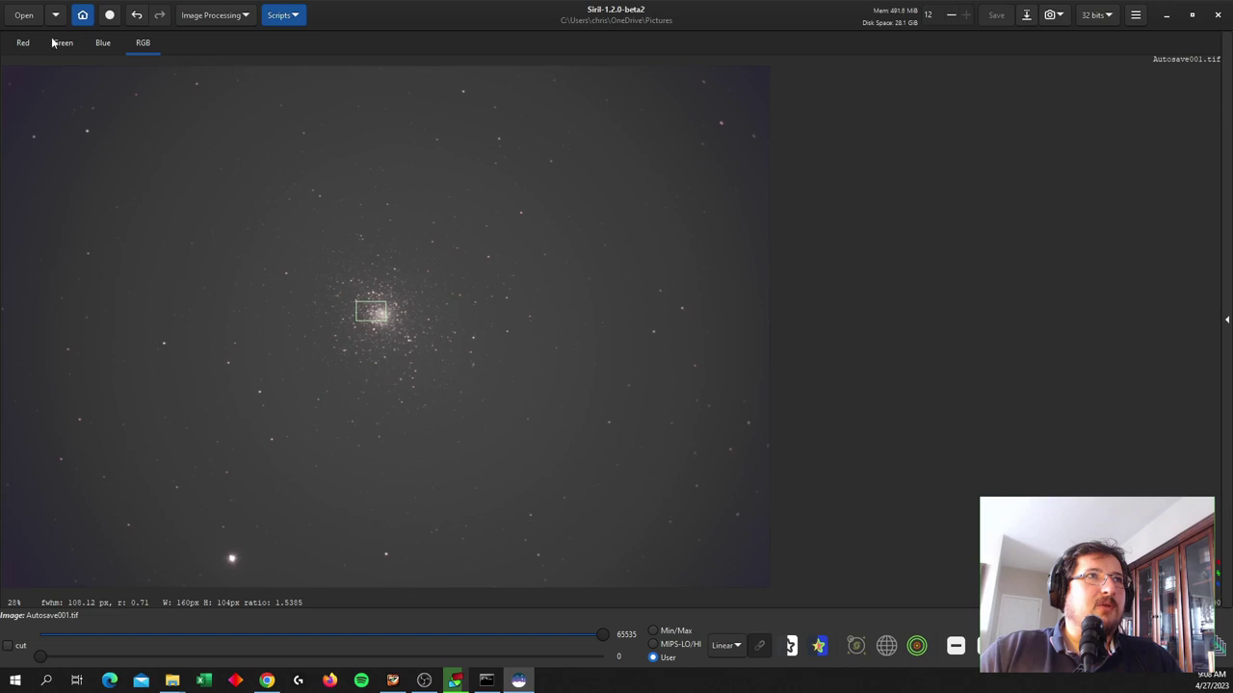
{"action": "left_click", "coordinate": [135, 15]}
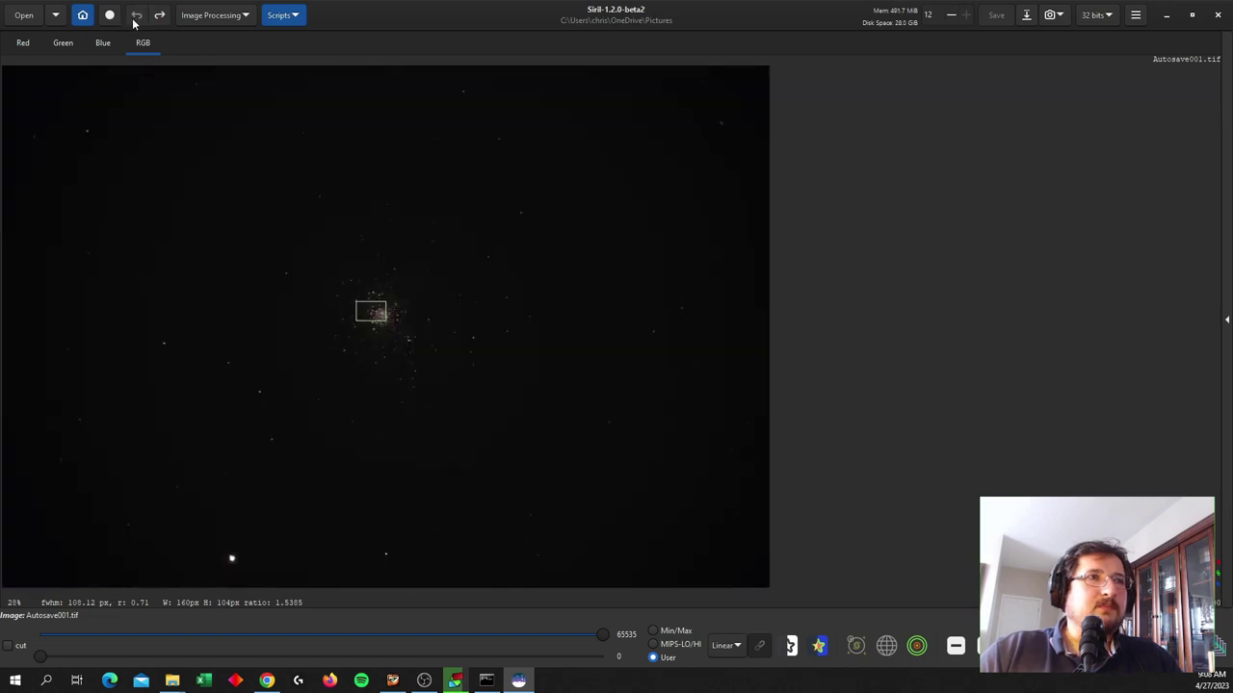
Step: Restart the Generalised Hyperbolic Stretch and take the symmetry point from a background selection of about 163 × 139 px away from the cluster
{"action": "left_click", "coordinate": [211, 15]}
{"action": "left_click", "coordinate": [213, 68]}
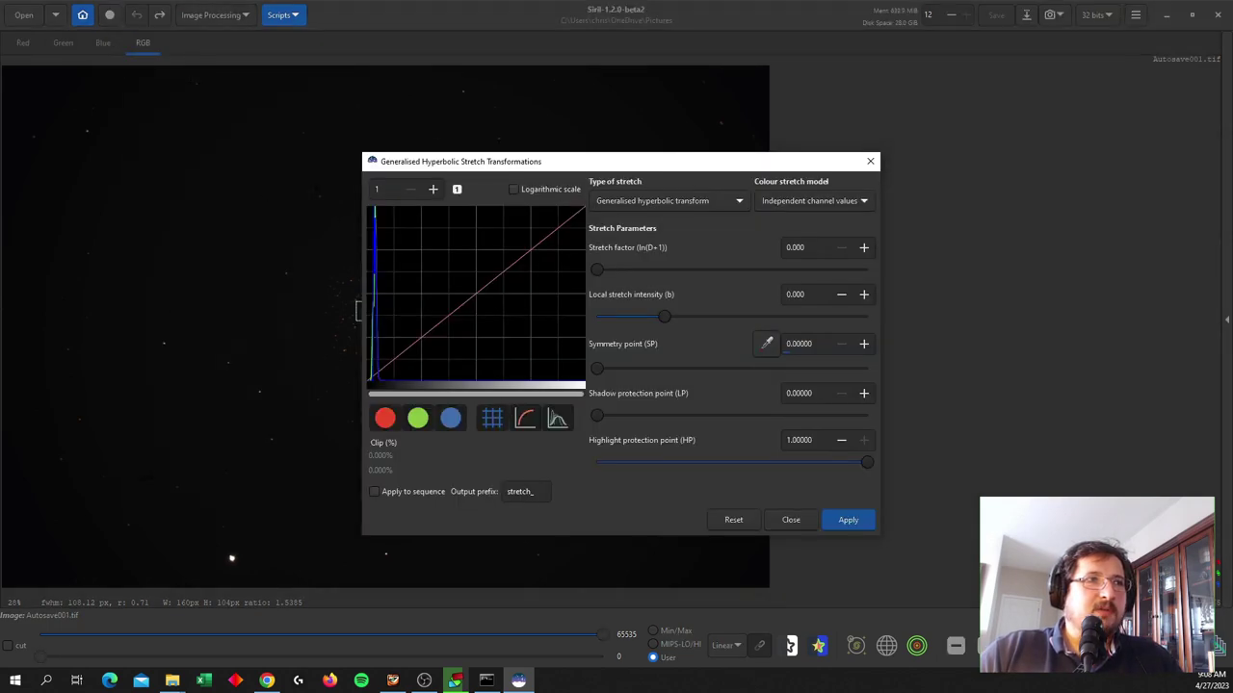
{"action": "left_click_drag", "start_coordinate": [103, 470], "coordinate": [134, 497]}
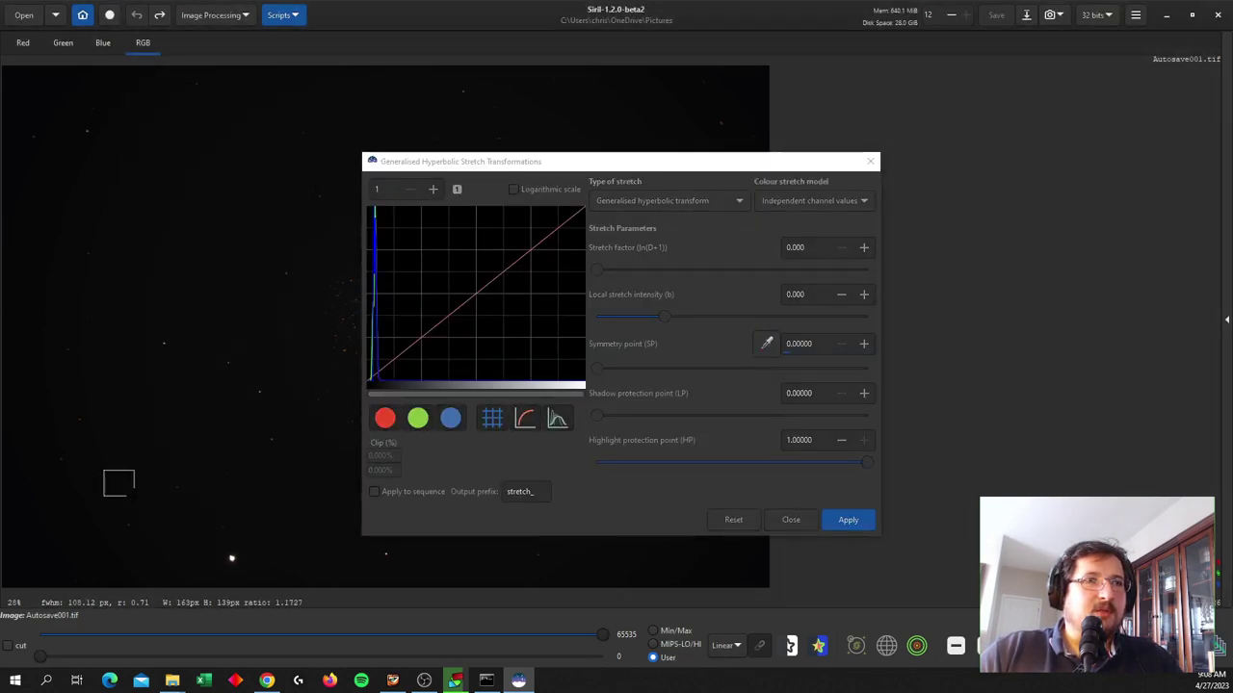
{"action": "left_click", "coordinate": [767, 344]}
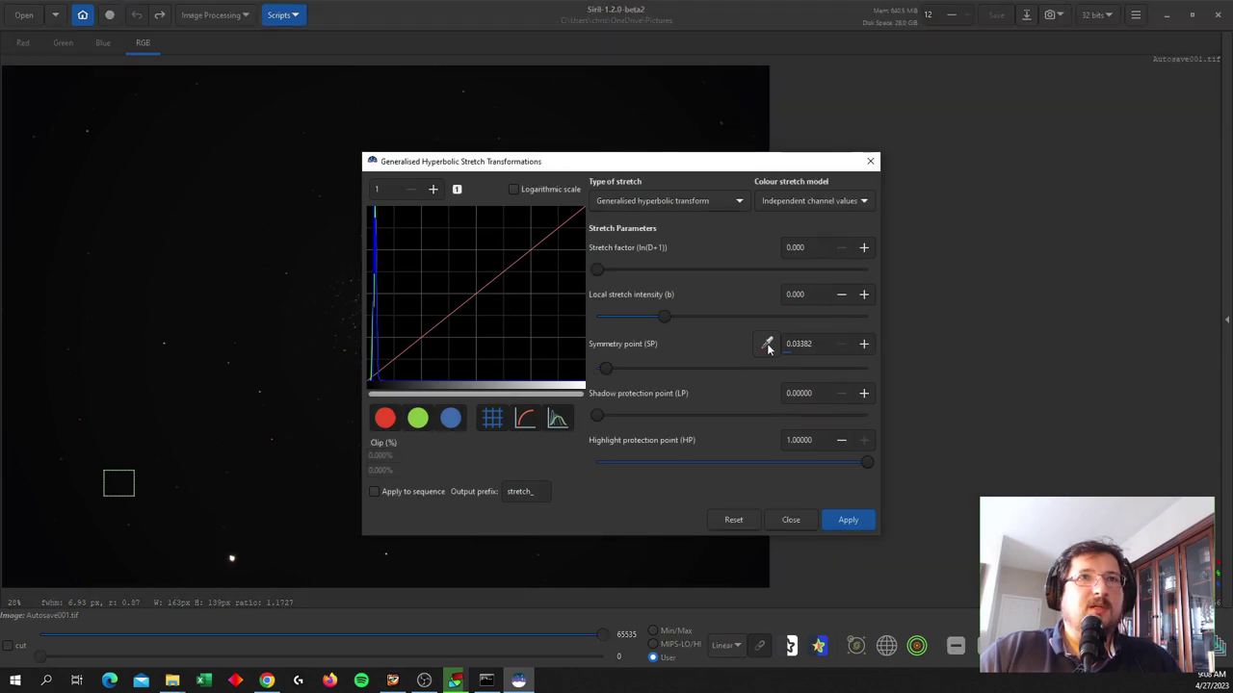
Step: Set the local stretch intensity to 13.282 and the stretch factor to 1.193, keeping the cluster visible beside the dialog
{"action": "left_click", "coordinate": [843, 321]}
{"action": "left_click_drag", "start_coordinate": [600, 269], "coordinate": [623, 271]}
{"action": "left_click_drag", "start_coordinate": [622, 165], "coordinate": [858, 170]}
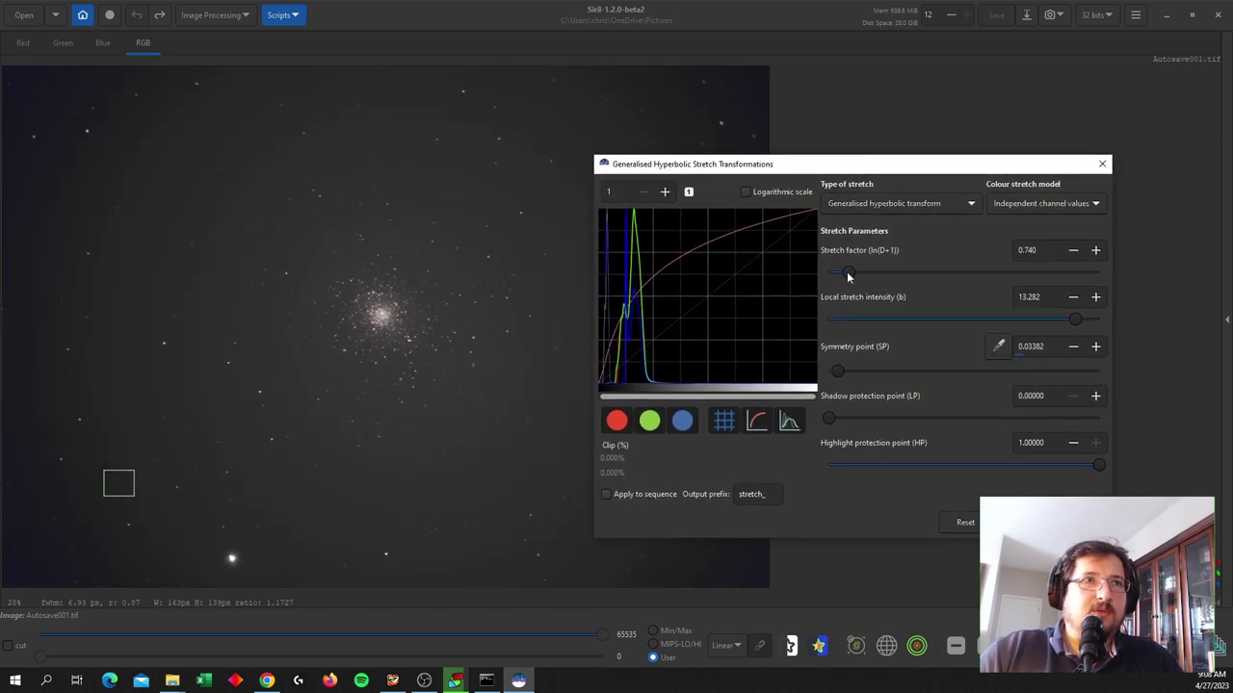
{"action": "left_click_drag", "start_coordinate": [848, 276], "coordinate": [856, 278]}
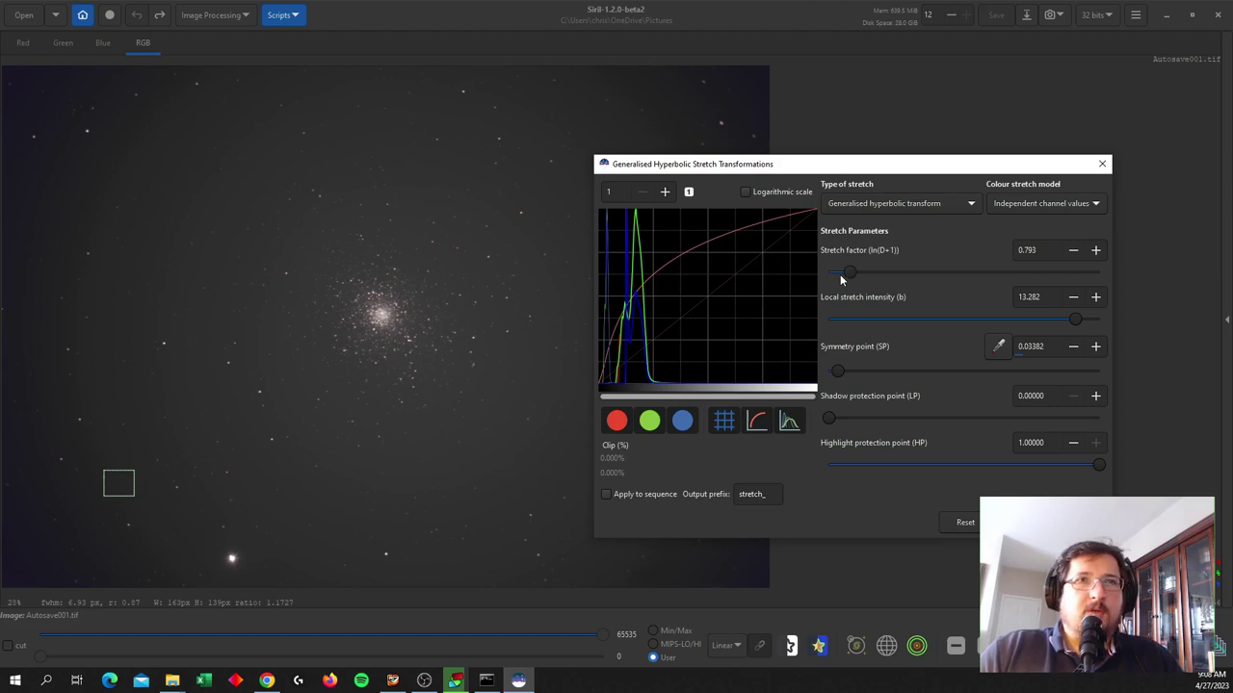
{"action": "left_click_drag", "start_coordinate": [854, 270], "coordinate": [860, 277]}
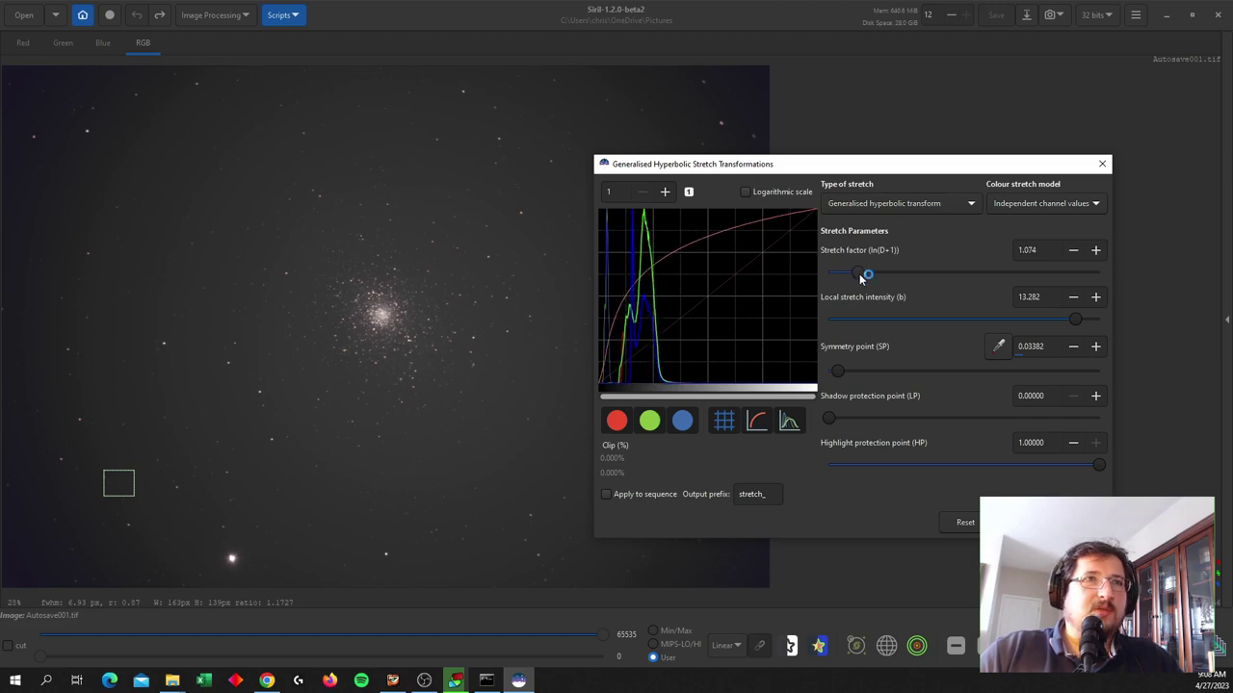
{"action": "left_click_drag", "start_coordinate": [860, 279], "coordinate": [858, 279]}
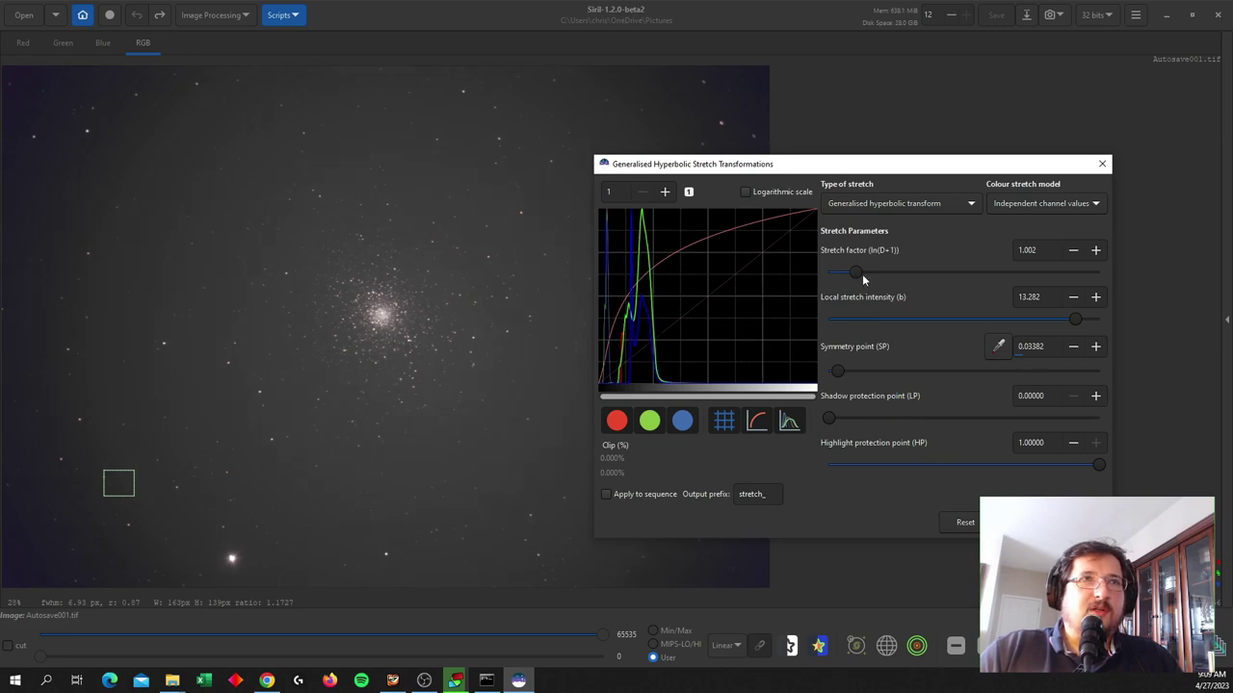
{"action": "left_click", "coordinate": [862, 275]}
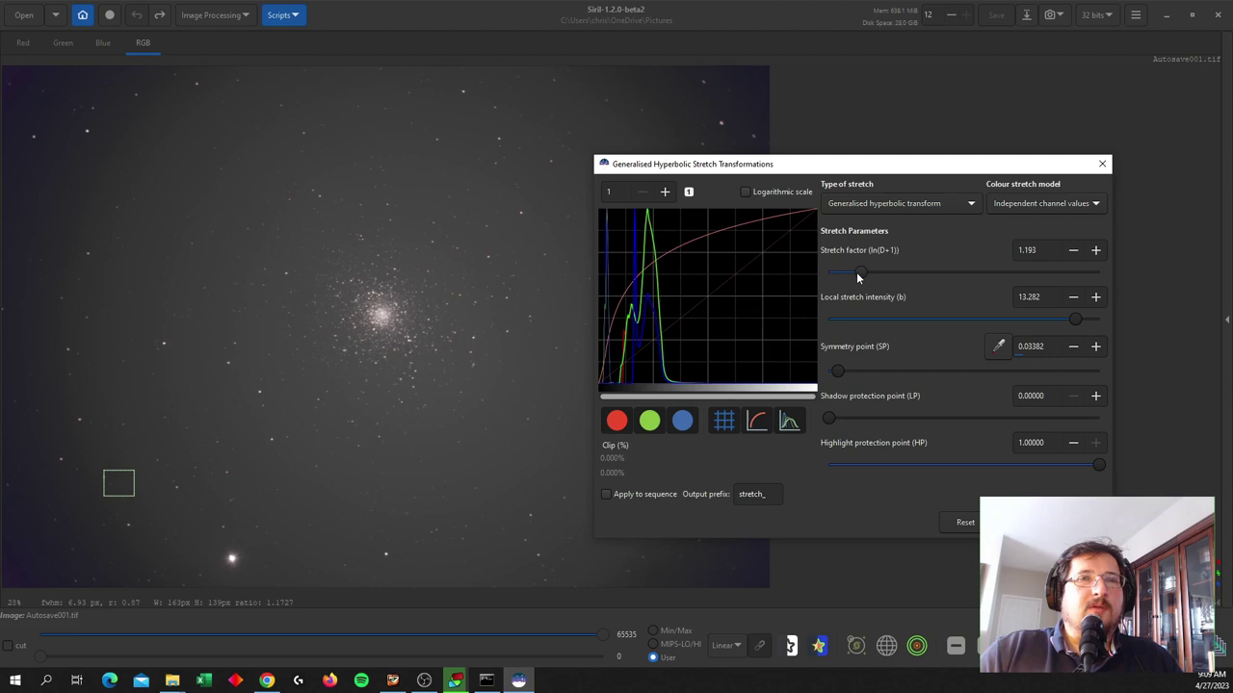
Step: Set the stretch factor to 0.859 and apply the hyperbolic stretch
{"action": "left_click", "coordinate": [854, 275]}
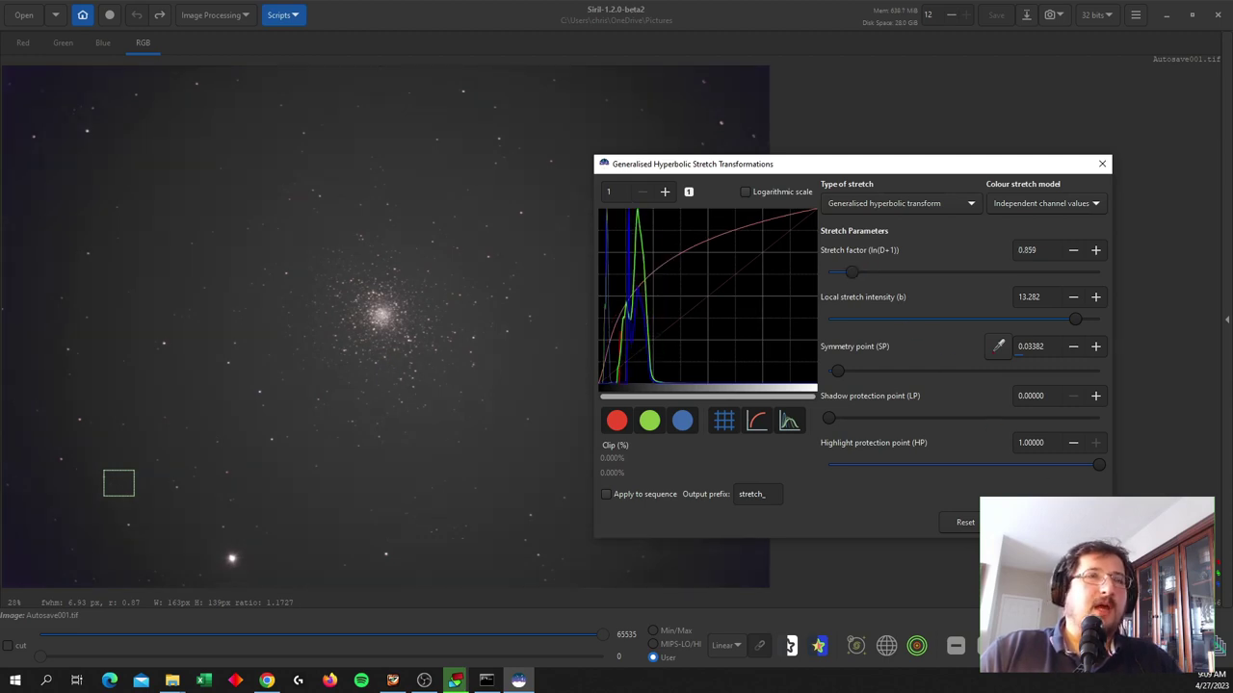
{"action": "left_click", "coordinate": [965, 522]}
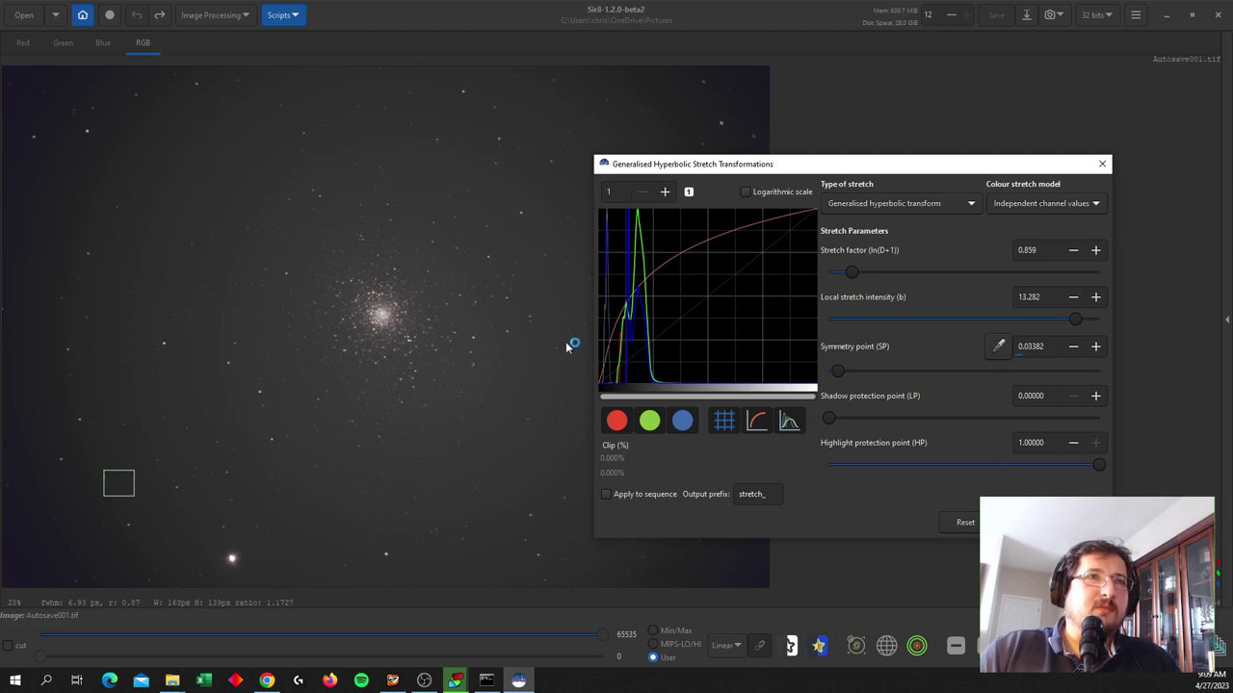
Step: Take the symmetry point from a selection of about 118 × 111 px beside the cluster core, apply a stretch of amount 2.30, and close the stretch settings
{"action": "left_click_drag", "start_coordinate": [352, 301], "coordinate": [376, 321]}
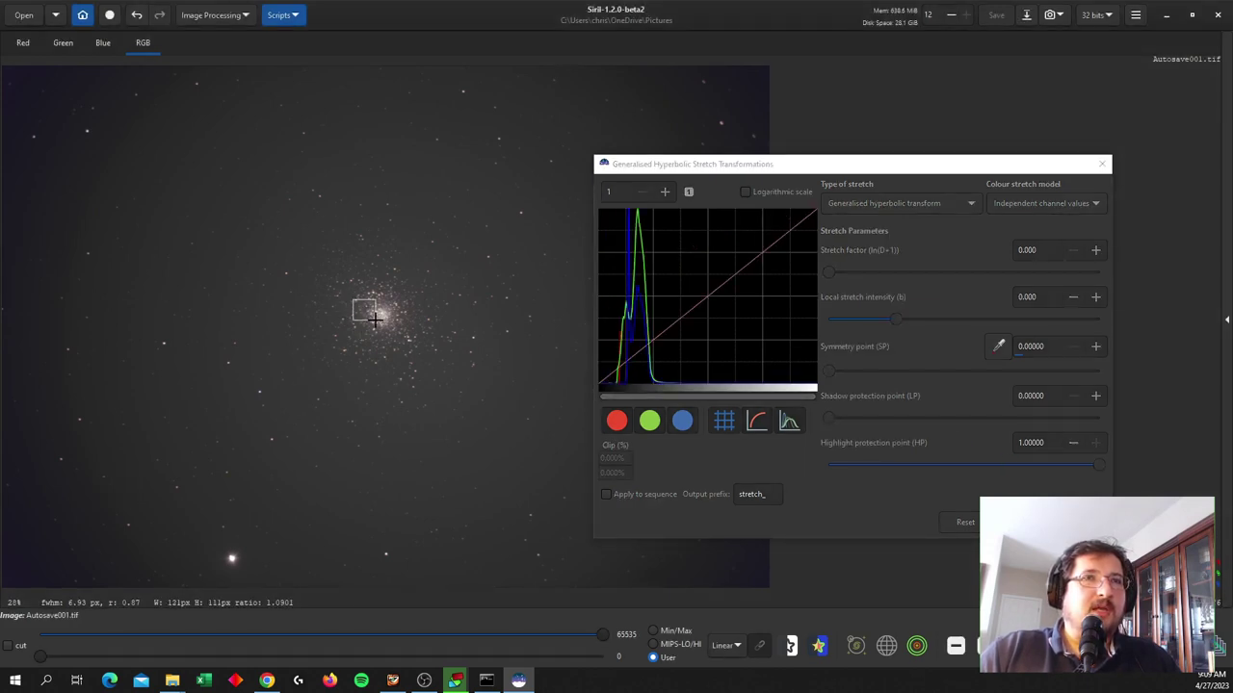
{"action": "left_click", "coordinate": [999, 345]}
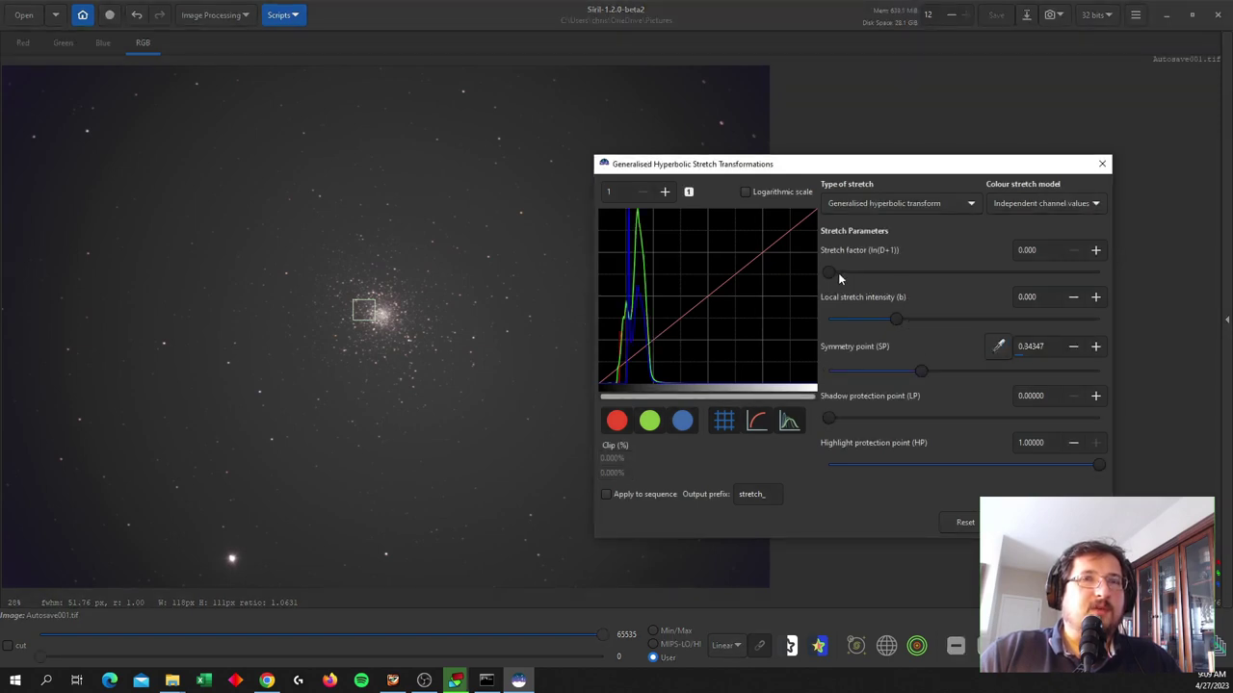
{"action": "left_click_drag", "start_coordinate": [832, 272], "coordinate": [857, 282]}
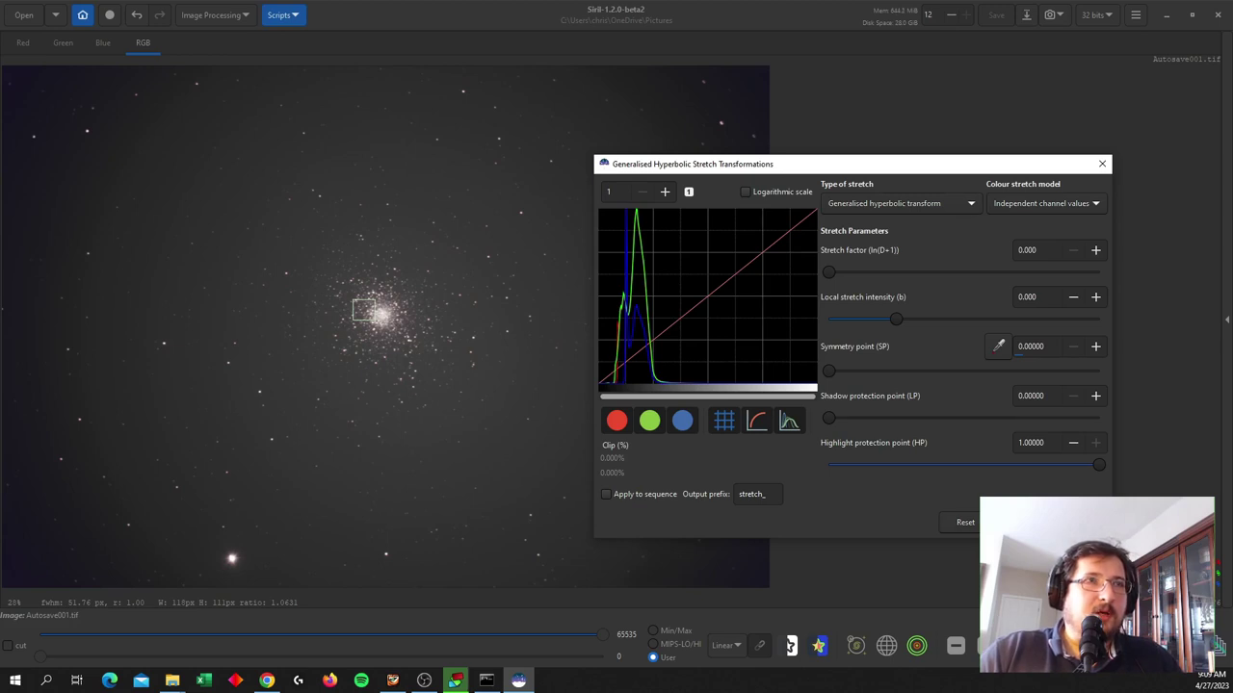
{"action": "key", "text": "Escape"}
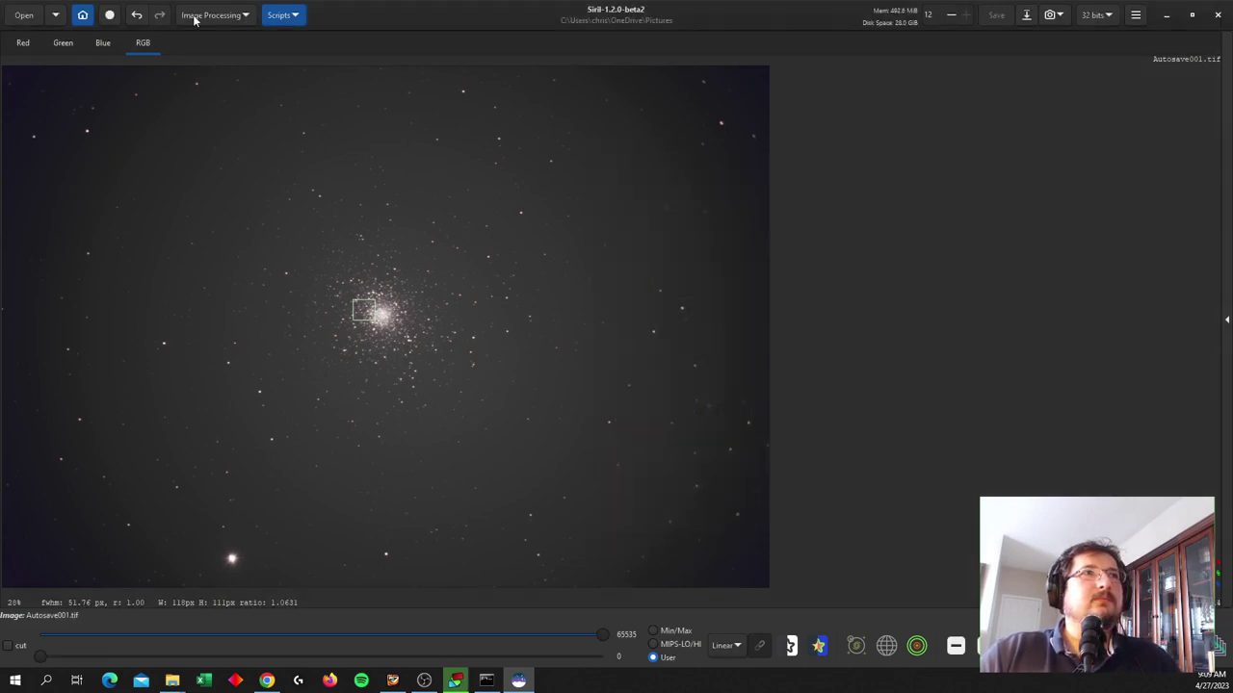
Step: Open Background Extraction and generate a sample grid with 20 samples per line and grid tolerance 6.00, keeping the cluster visible beside the dialog
{"action": "left_click", "coordinate": [193, 16]}
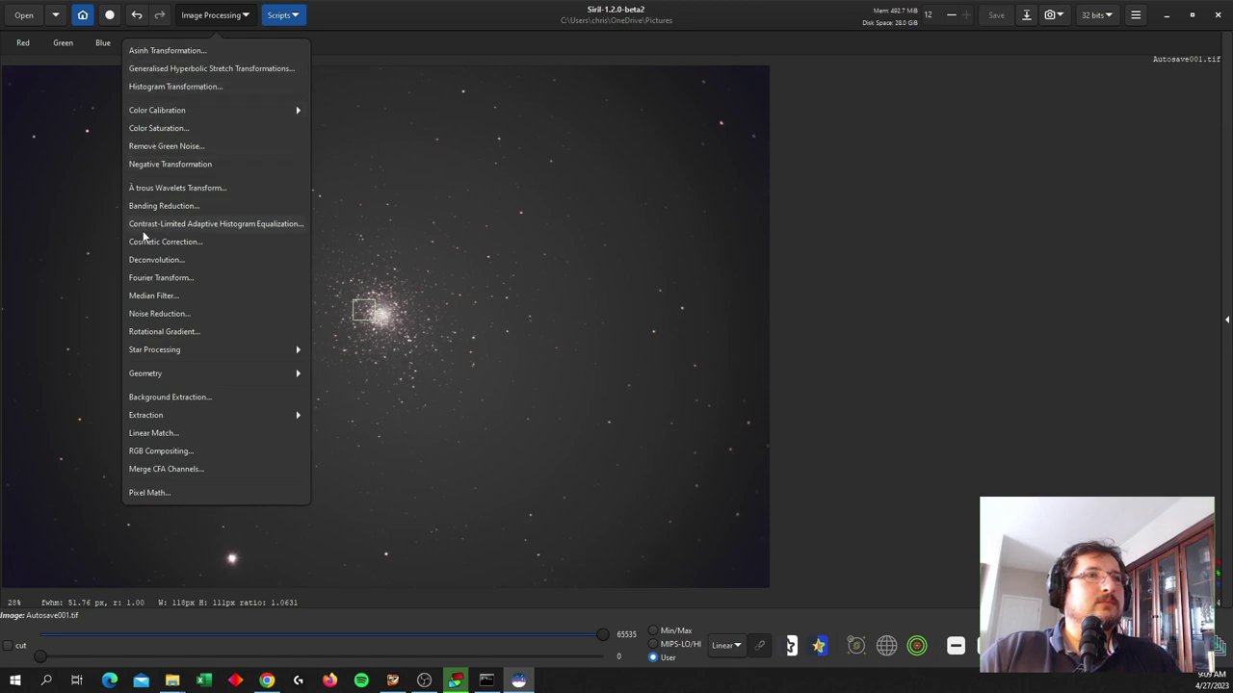
{"action": "left_click", "coordinate": [200, 401]}
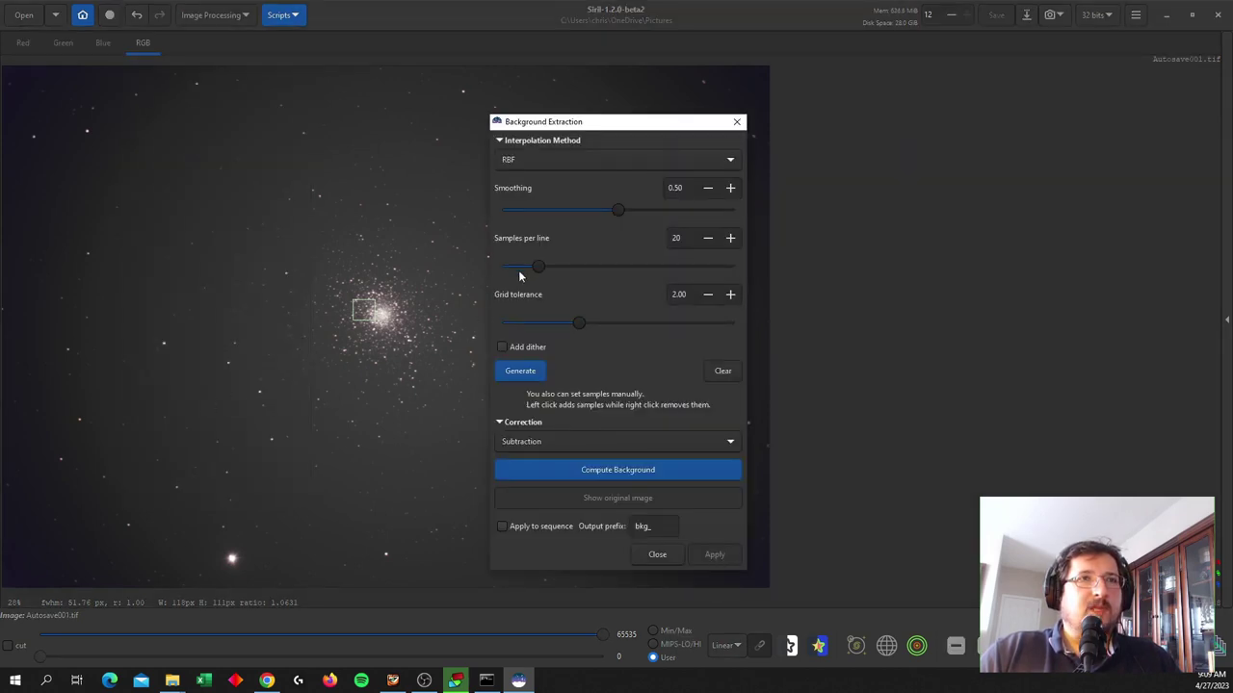
{"action": "left_click", "coordinate": [520, 374]}
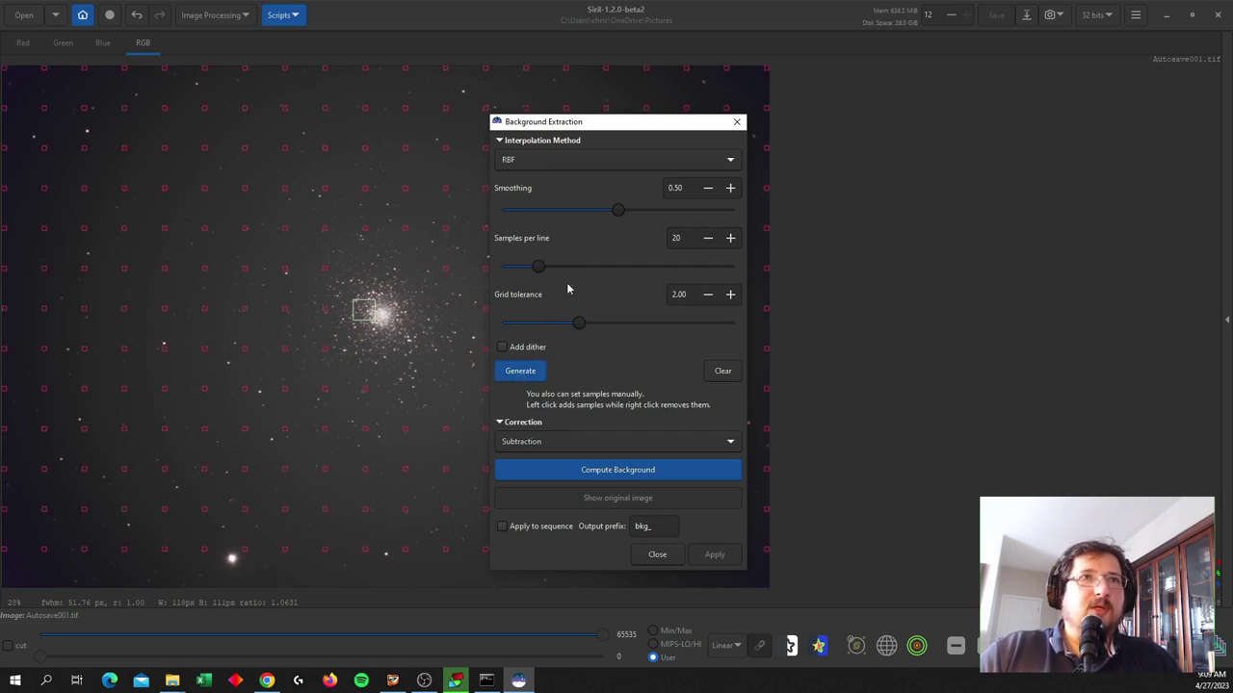
{"action": "left_click_drag", "start_coordinate": [615, 128], "coordinate": [809, 117]}
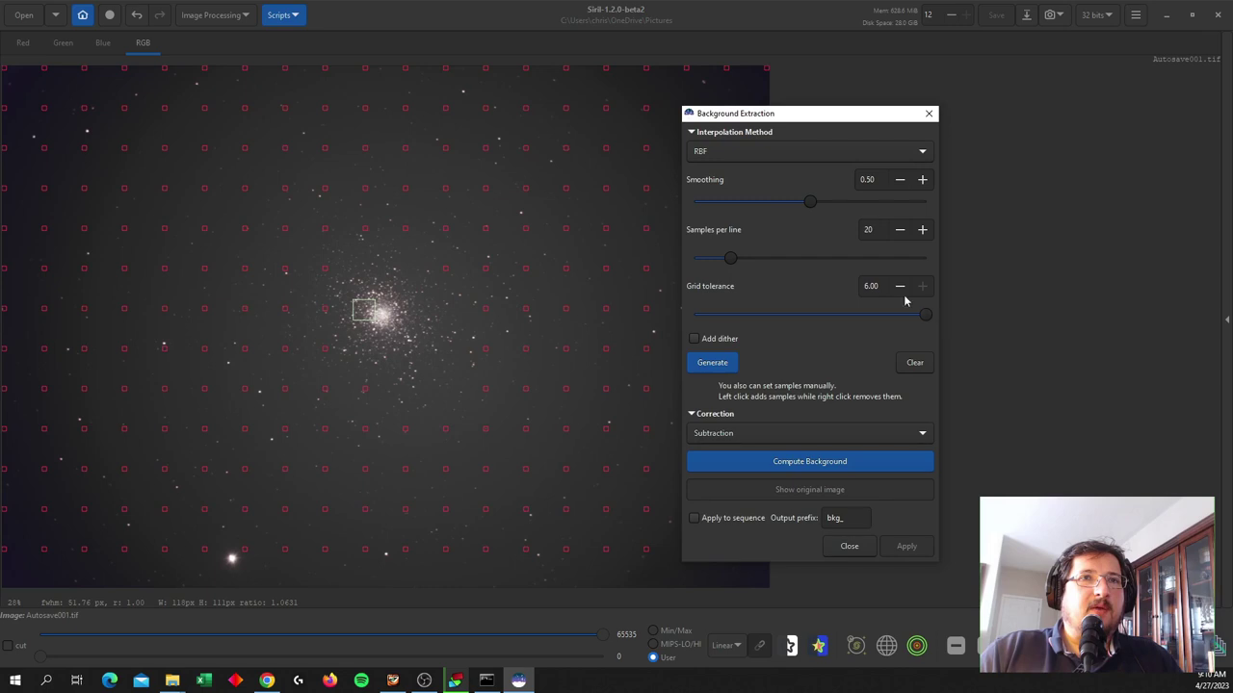
{"action": "left_click", "coordinate": [711, 366]}
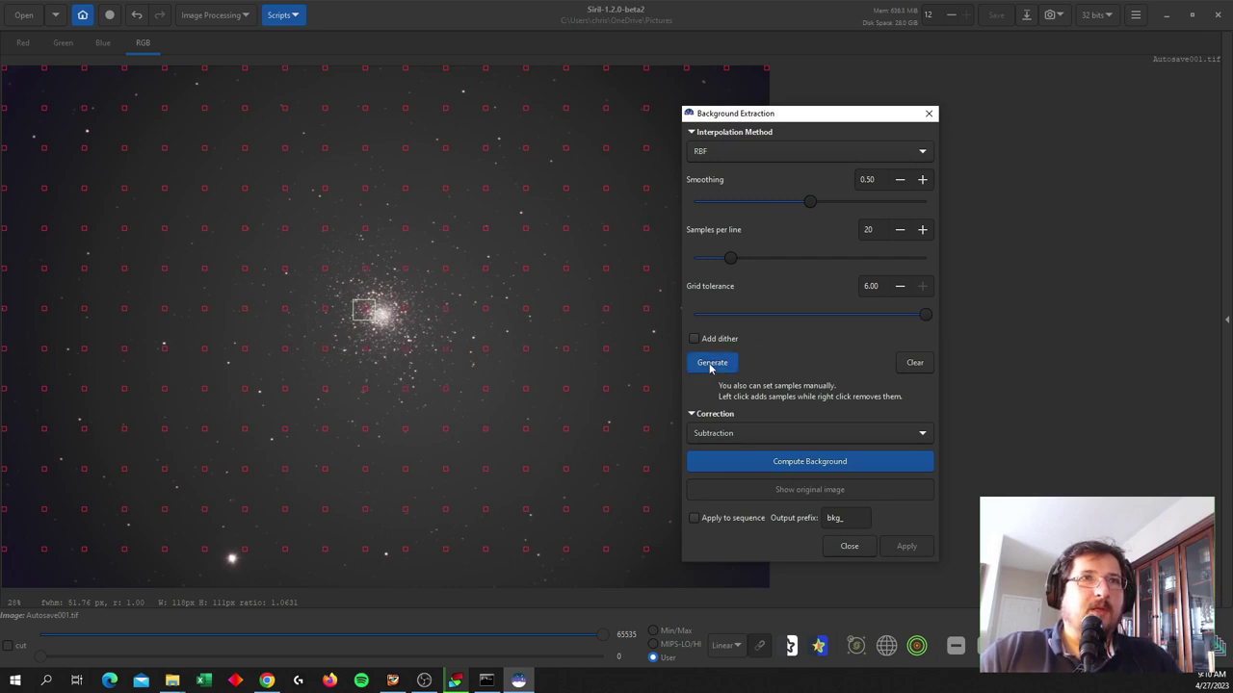
Step: Try subtracting the background with smoothing 0.76 and regenerated samples, and apply the correction
{"action": "left_click_drag", "start_coordinate": [813, 203], "coordinate": [872, 204]}
{"action": "left_click", "coordinate": [710, 371]}
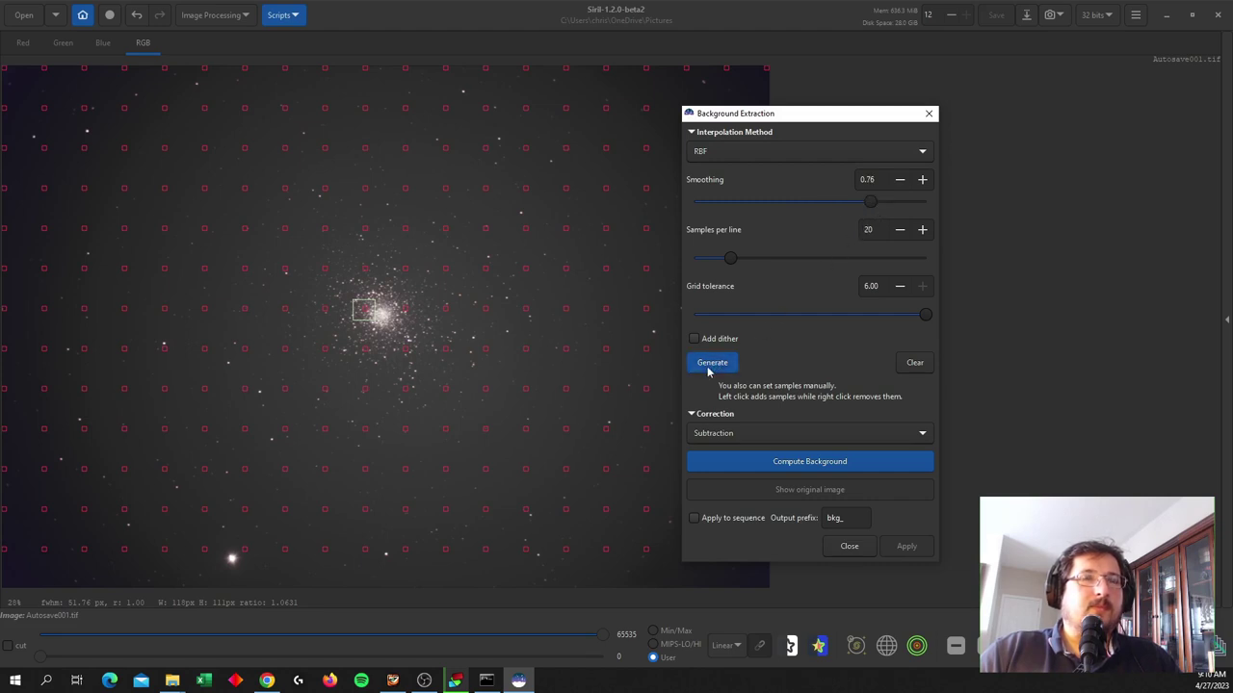
{"action": "left_click", "coordinate": [772, 465]}
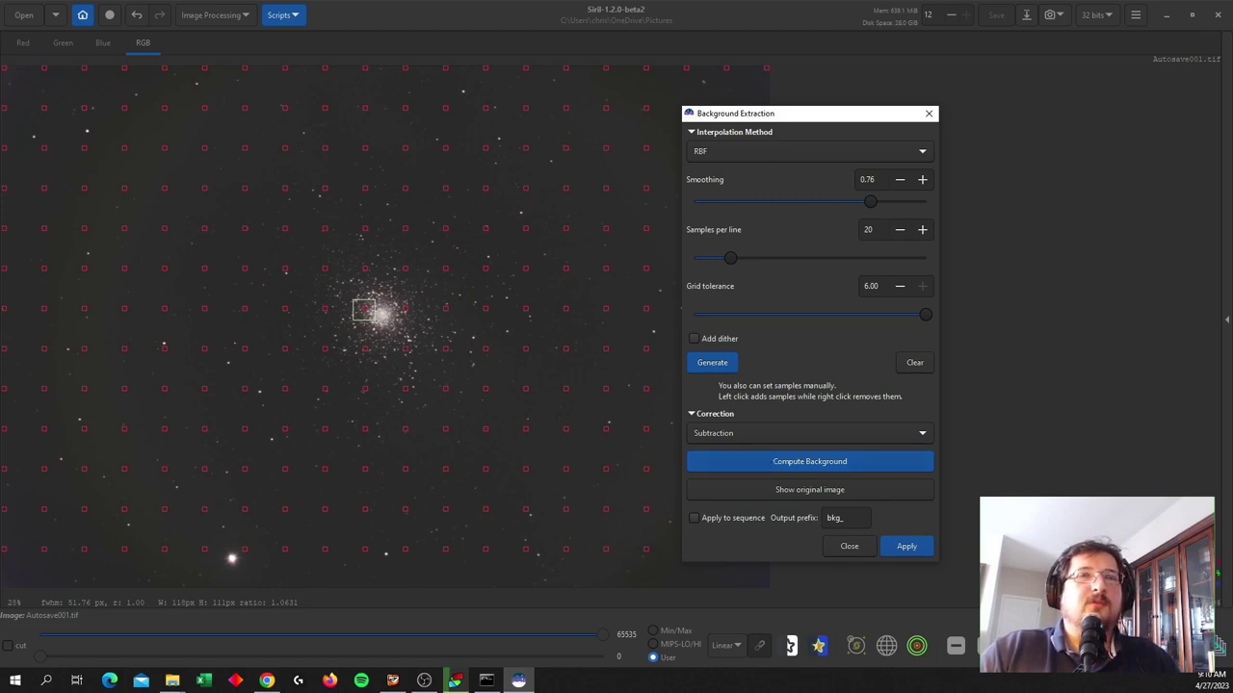
{"action": "key", "text": "alt+Tab"}
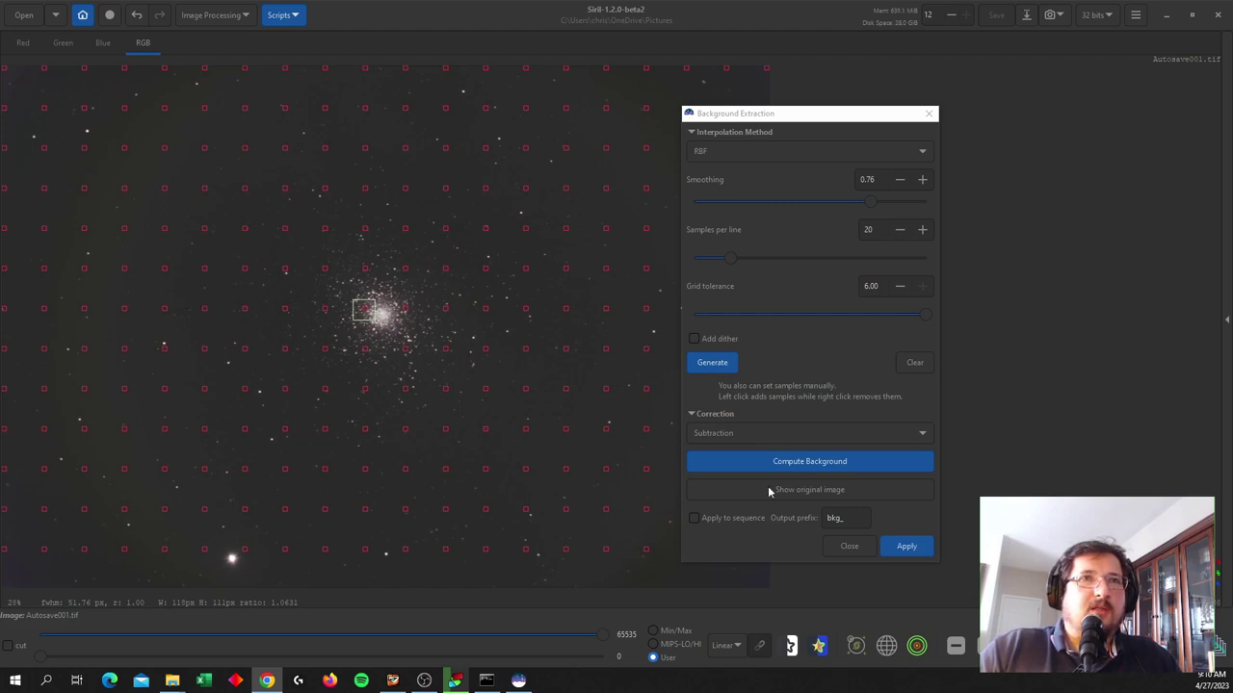
{"action": "left_click", "coordinate": [912, 550]}
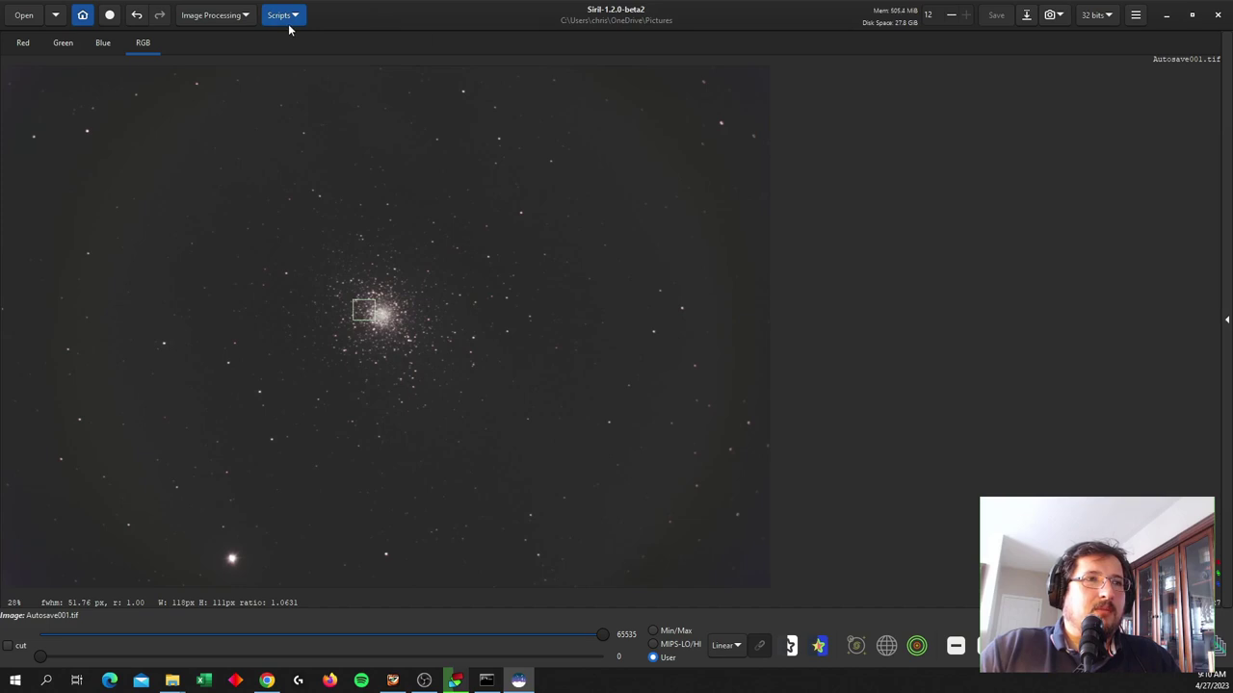
Step: Try a second background extraction with smoothing 1.00, close it without applying, and undo the previously applied extraction
{"action": "left_click", "coordinate": [239, 18]}
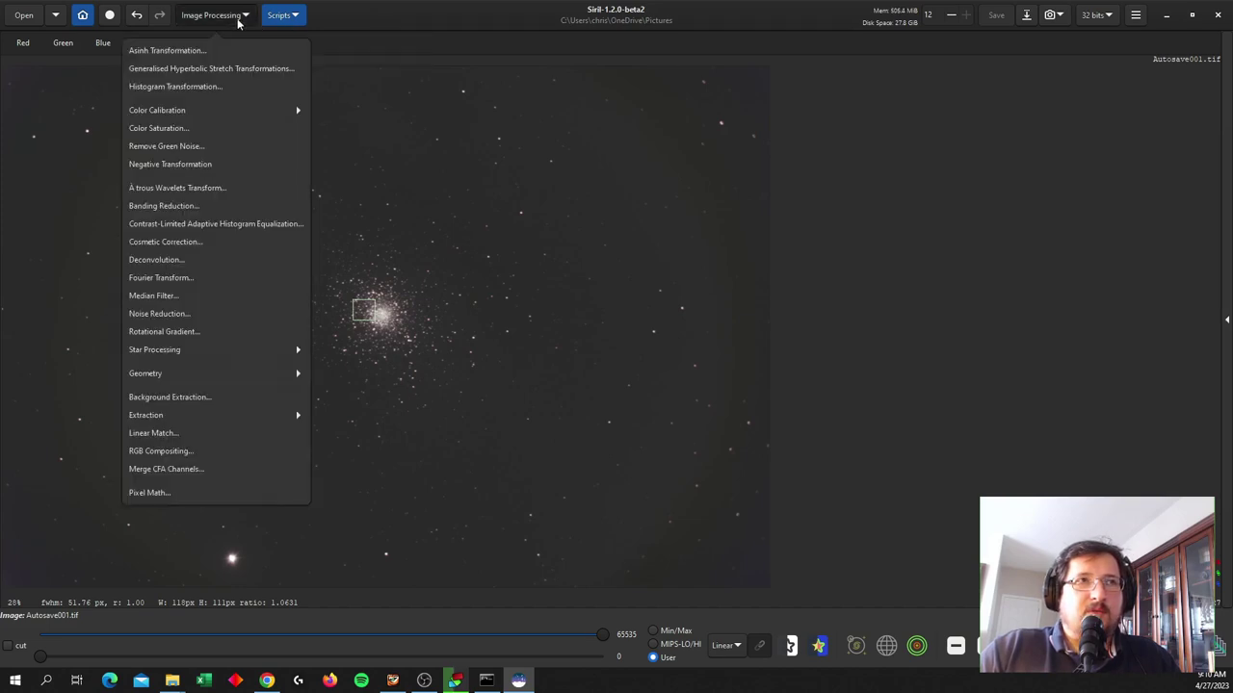
{"action": "left_click", "coordinate": [195, 400]}
{"action": "left_click_drag", "start_coordinate": [872, 205], "coordinate": [926, 203]}
{"action": "left_click", "coordinate": [712, 364]}
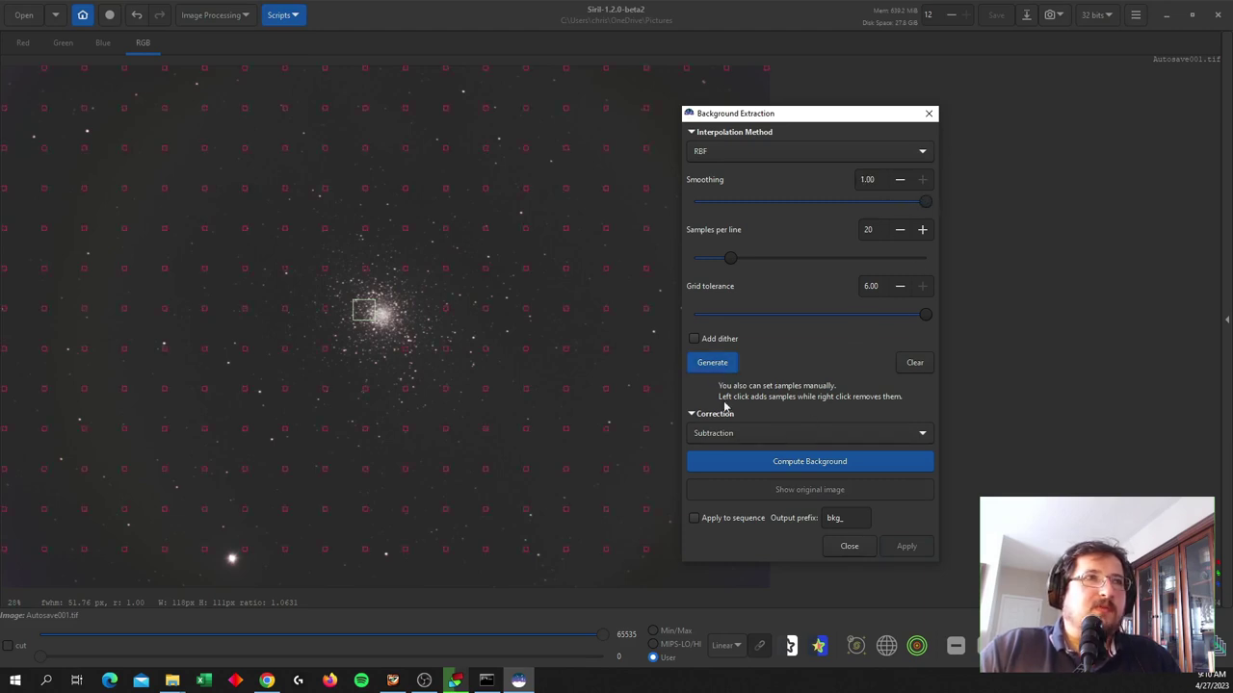
{"action": "left_click", "coordinate": [769, 466]}
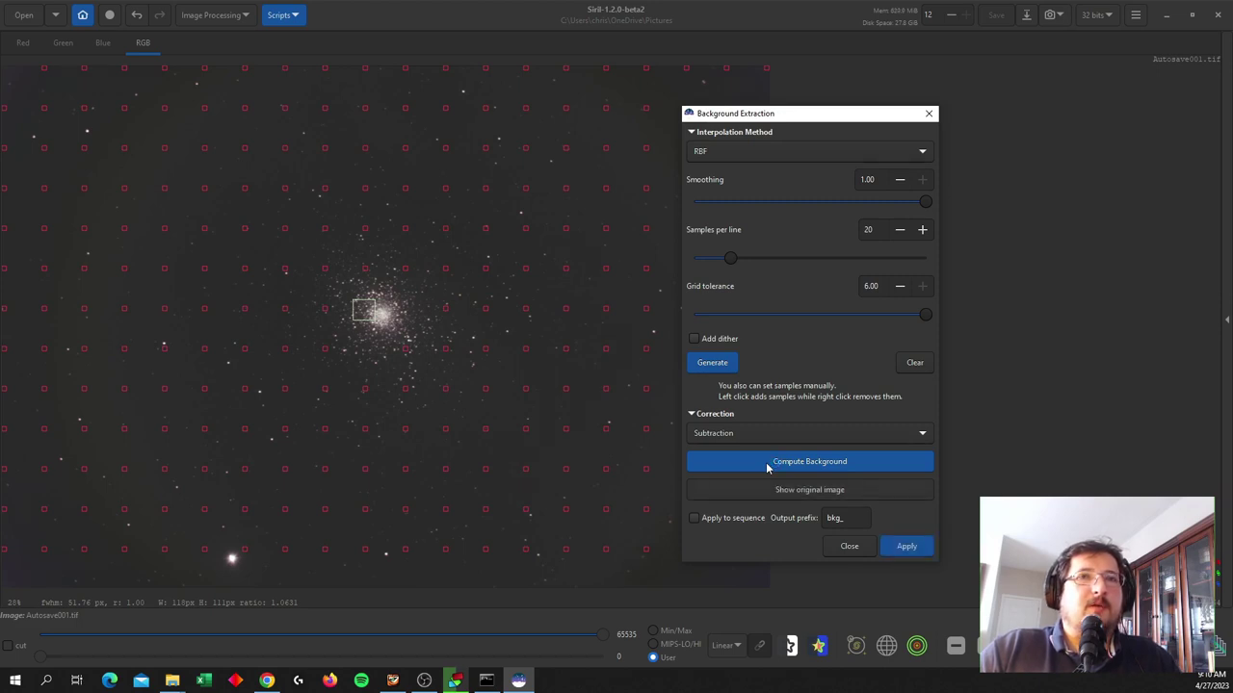
{"action": "left_click", "coordinate": [849, 547]}
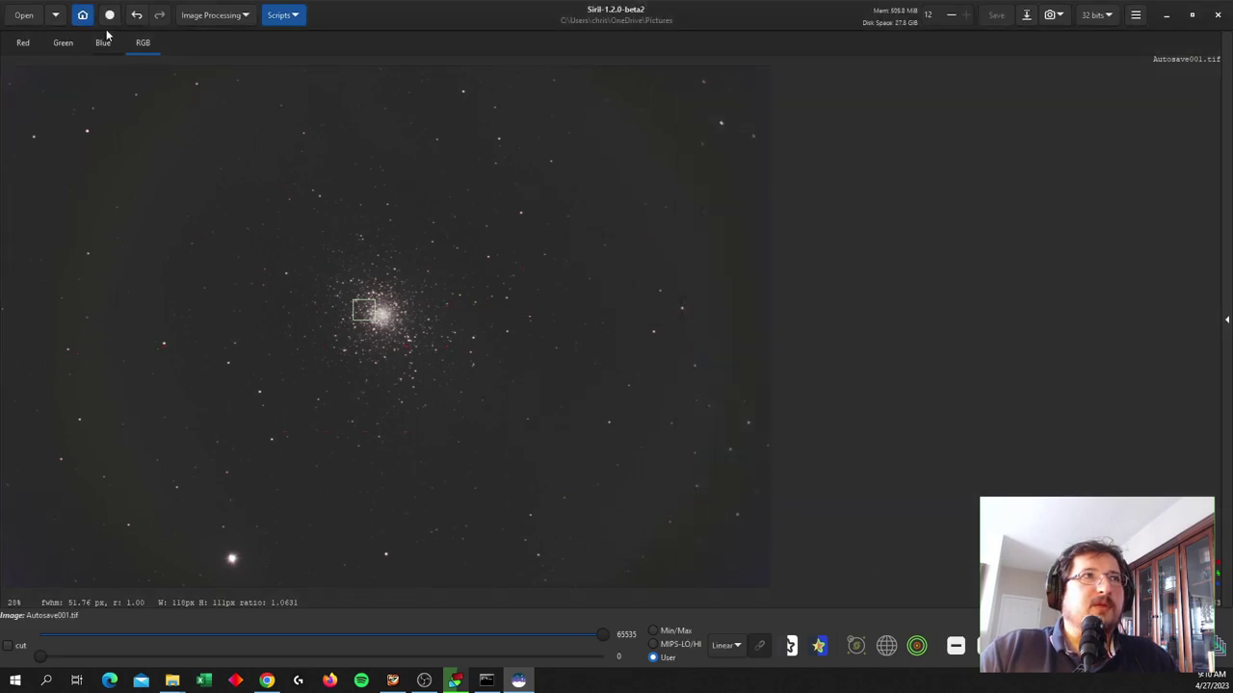
{"action": "left_click", "coordinate": [136, 19]}
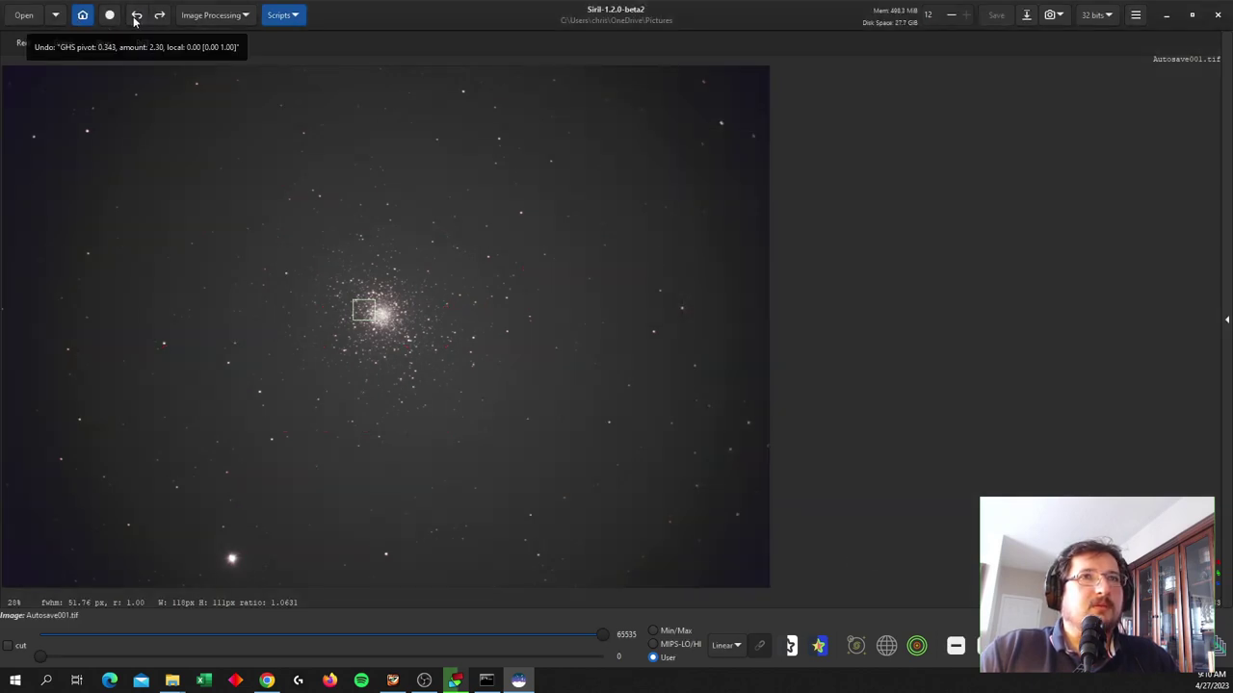
Step: Reopen Background Extraction, set smoothing to 0.10, regenerate the samples, and compute the background subtraction
{"action": "left_click", "coordinate": [224, 15]}
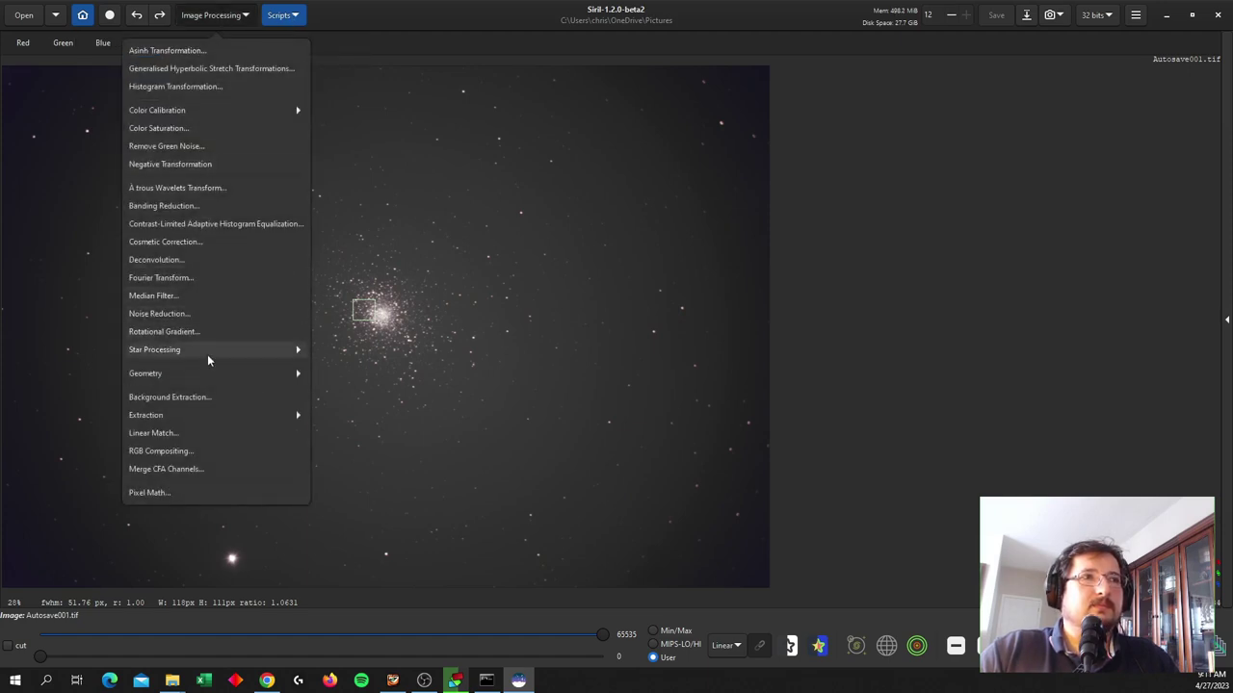
{"action": "left_click", "coordinate": [210, 395]}
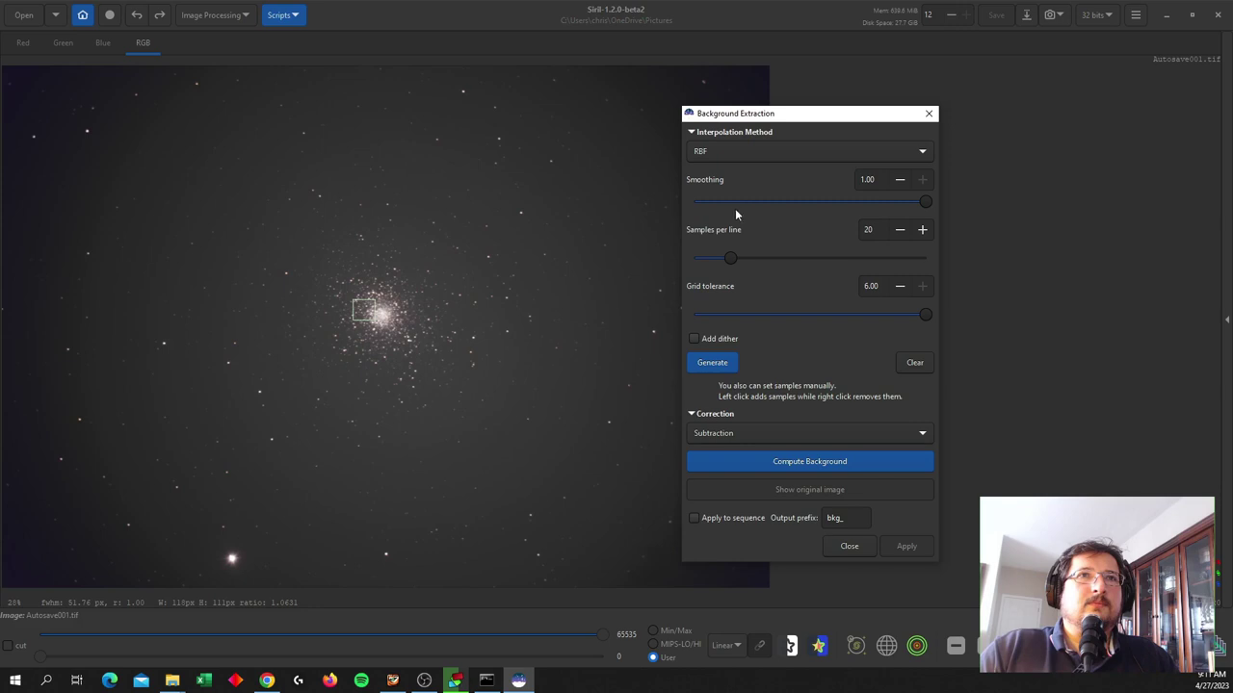
{"action": "mouse_move", "coordinate": [711, 205]}
{"action": "left_mouse_down"}
{"action": "mouse_move", "coordinate": [696, 202]}
{"action": "mouse_move", "coordinate": [715, 202]}
{"action": "left_mouse_up"}
{"action": "left_click", "coordinate": [712, 362]}
{"action": "left_click", "coordinate": [784, 462]}
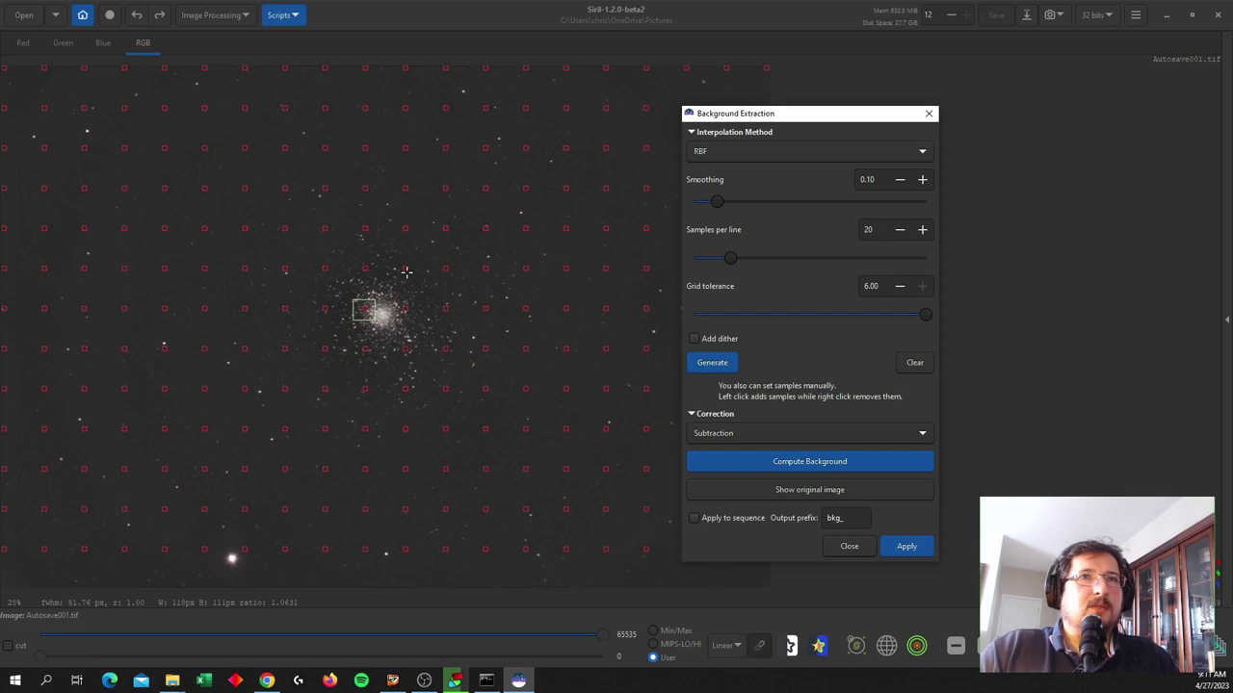
Step: Recompute the background subtraction with smoothing 0.16 and again with 0.37 to compare the corrections
{"action": "left_click_drag", "start_coordinate": [717, 203], "coordinate": [733, 208]}
{"action": "left_click", "coordinate": [799, 463]}
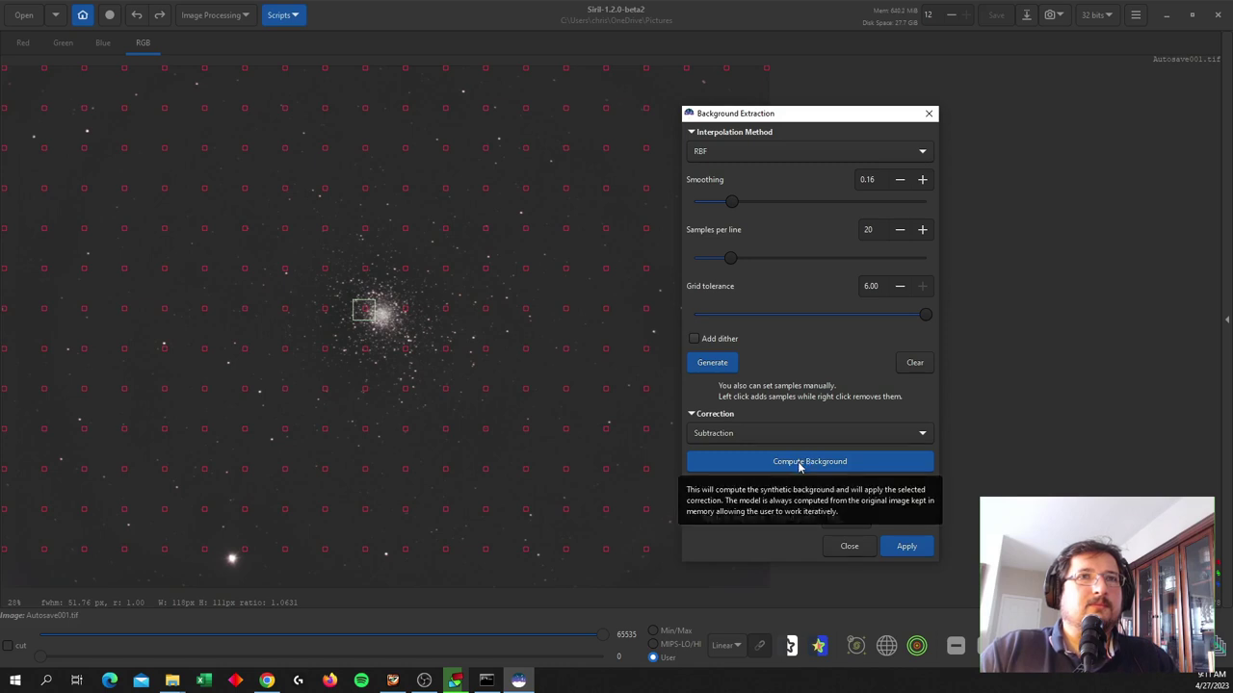
{"action": "left_click", "coordinate": [779, 201]}
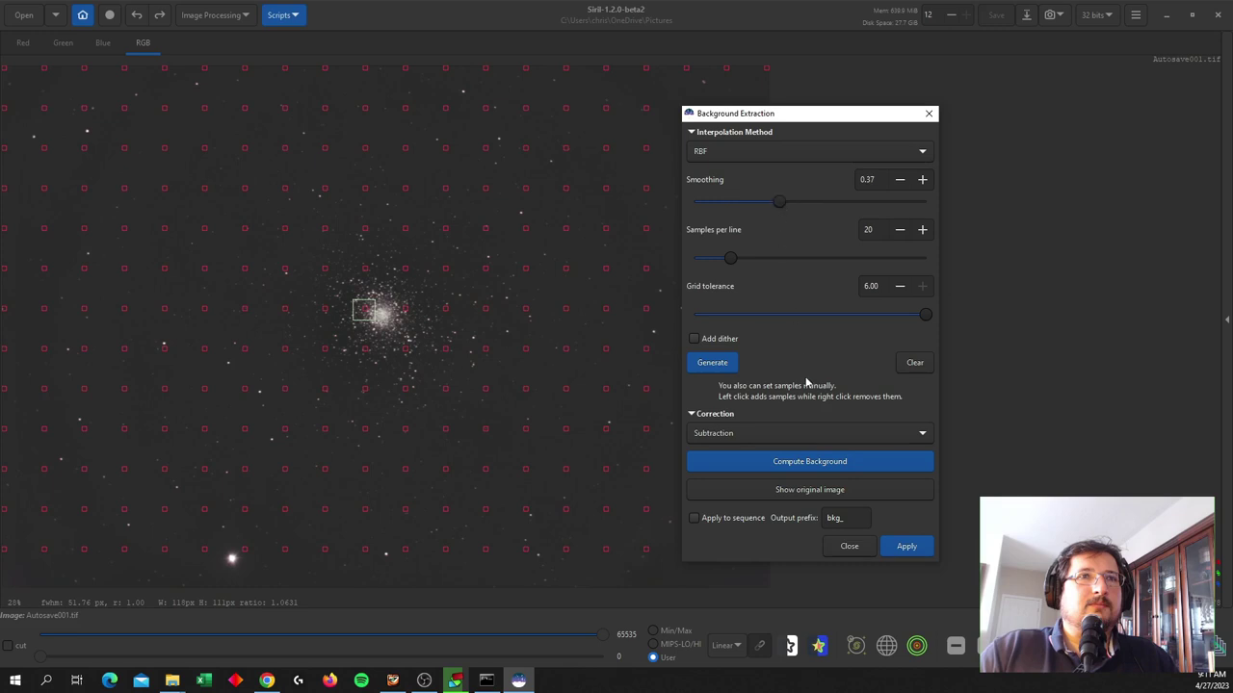
{"action": "left_click", "coordinate": [812, 461]}
Step: Try the background subtraction with smoothing 0.39, apply it, and undo the applied correction
{"action": "scroll", "coordinate": [807, 202], "scroll_direction": "up", "scroll_amount": 1}
{"action": "scroll", "coordinate": [785, 202], "scroll_direction": "up", "scroll_amount": 1}
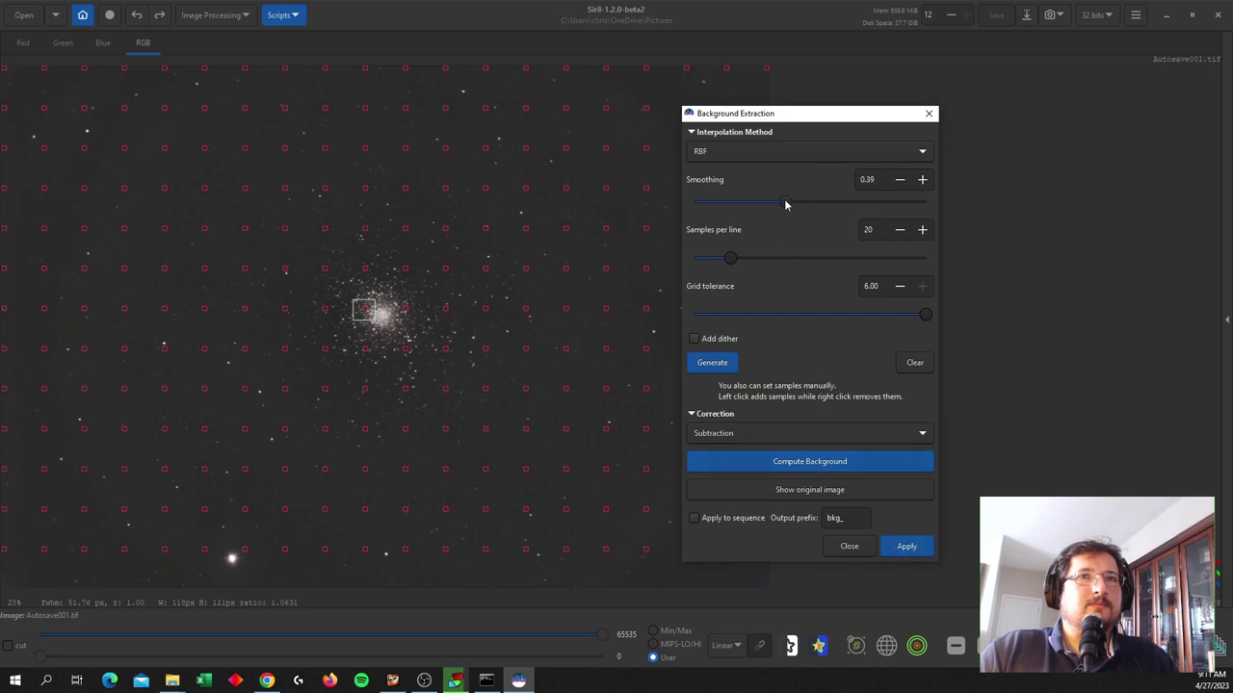
{"action": "left_click", "coordinate": [818, 461]}
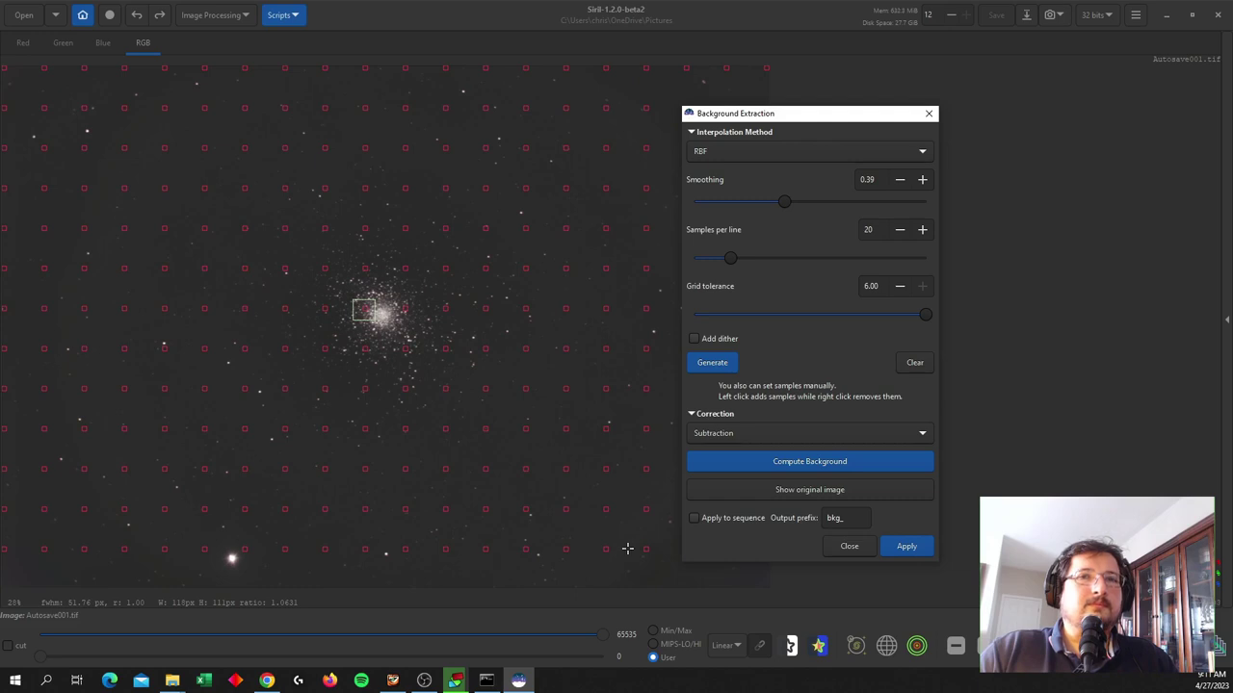
{"action": "left_click", "coordinate": [890, 554]}
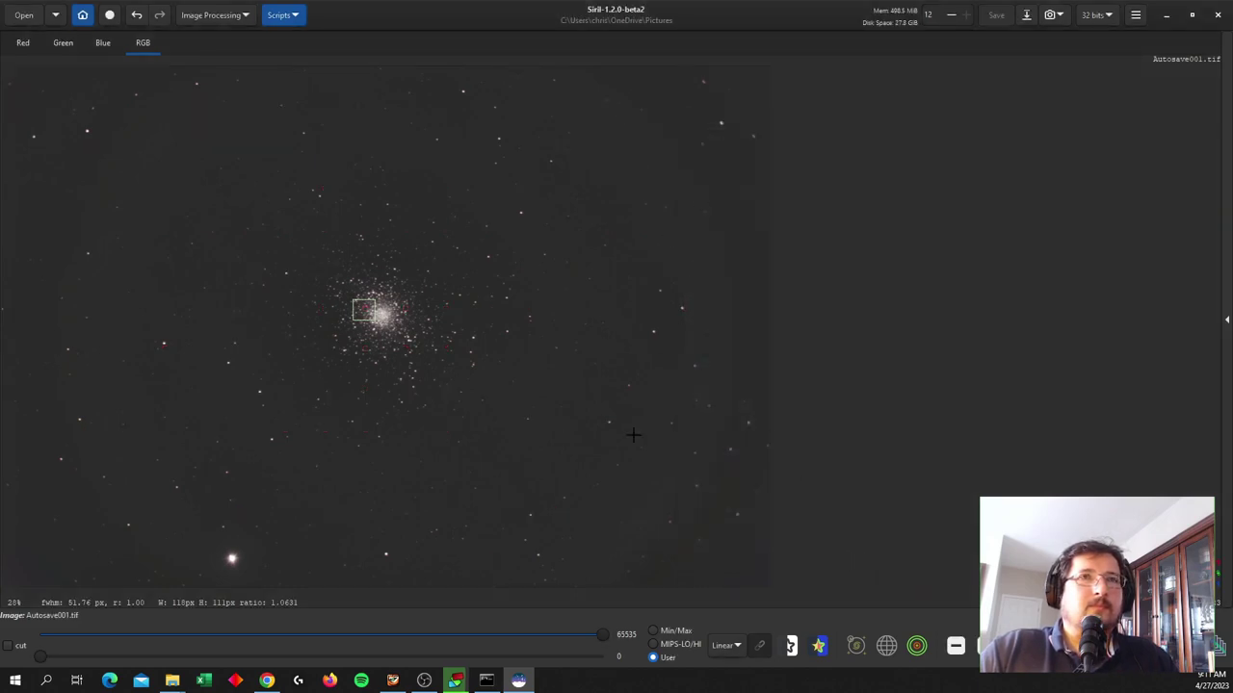
{"action": "left_click", "coordinate": [136, 16]}
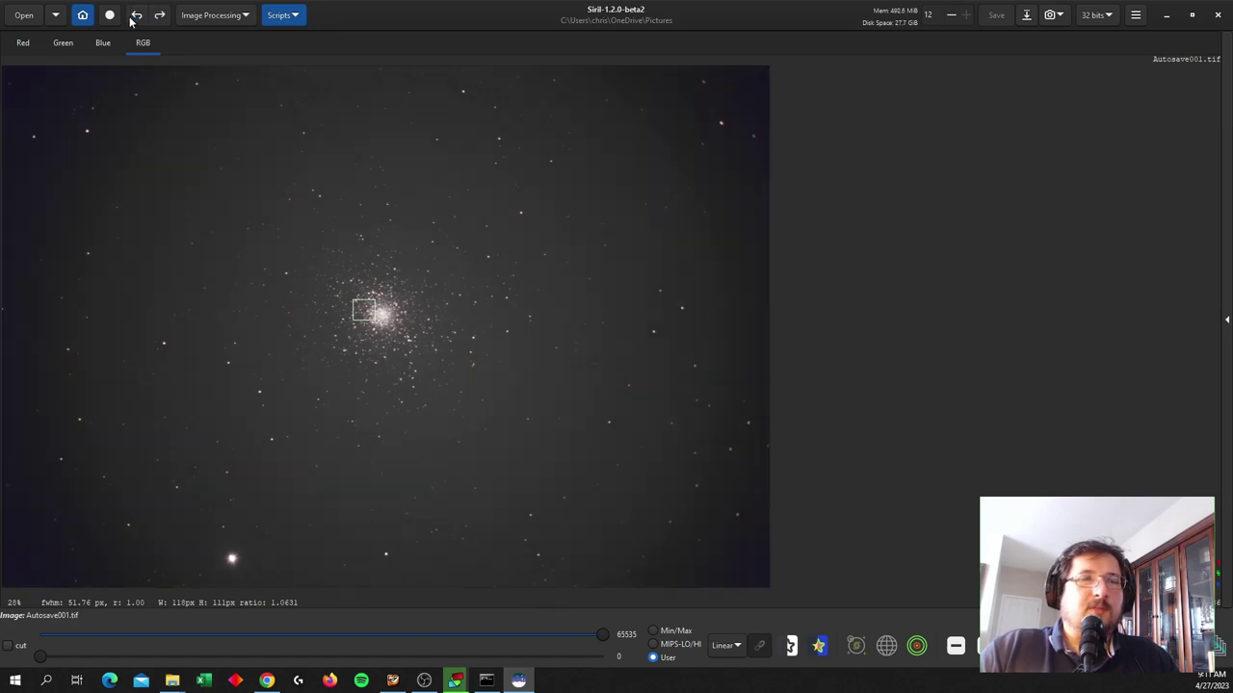
Step: Run Background Extraction with smoothing 0.12 and a newly generated sample grid, compute the subtraction, and apply it
{"action": "left_click", "coordinate": [209, 16]}
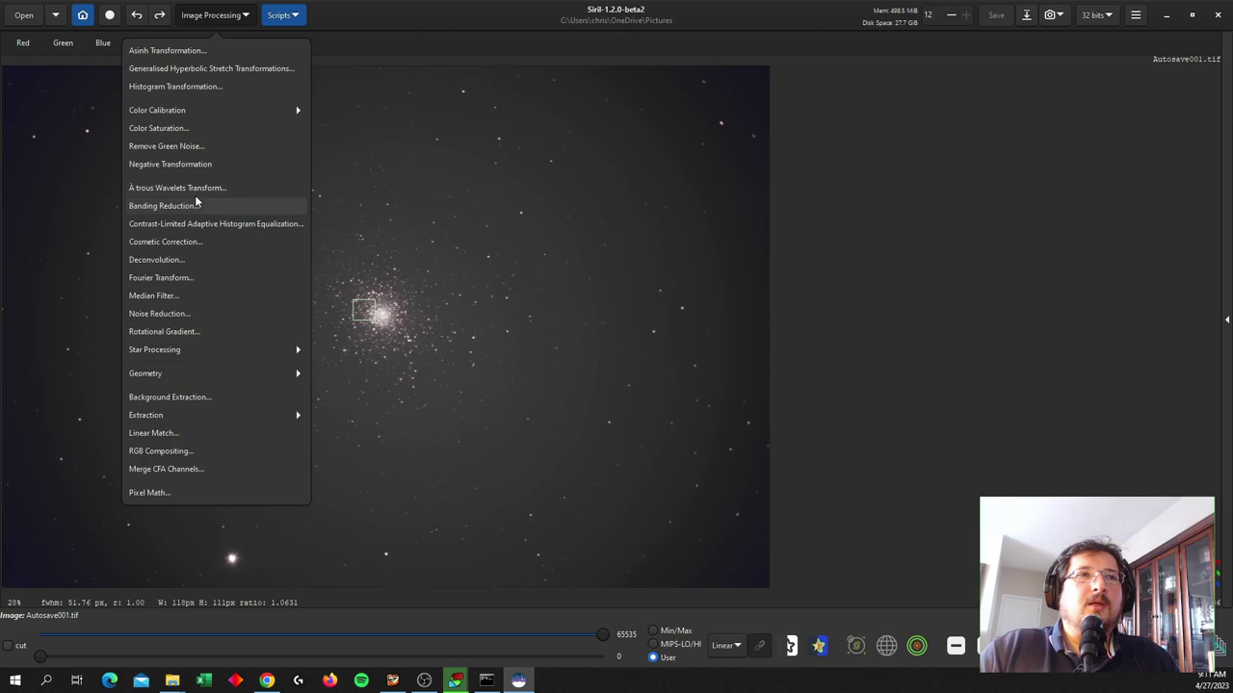
{"action": "left_click", "coordinate": [170, 397]}
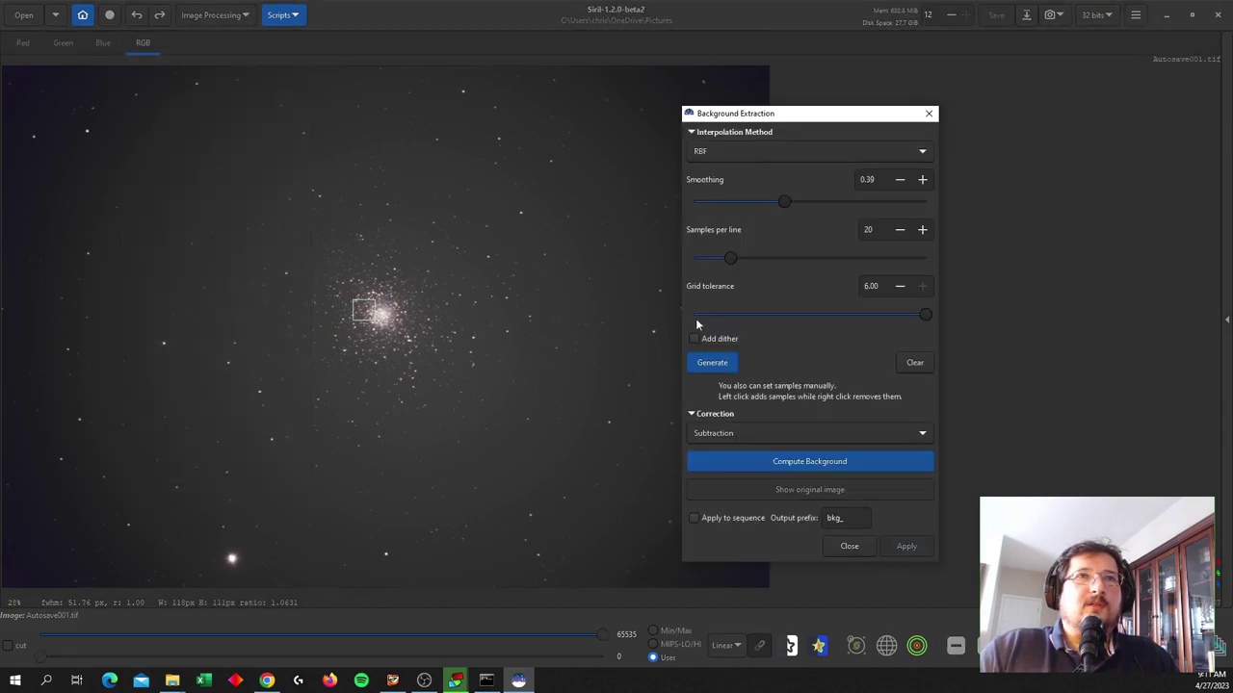
{"action": "left_click", "coordinate": [709, 206]}
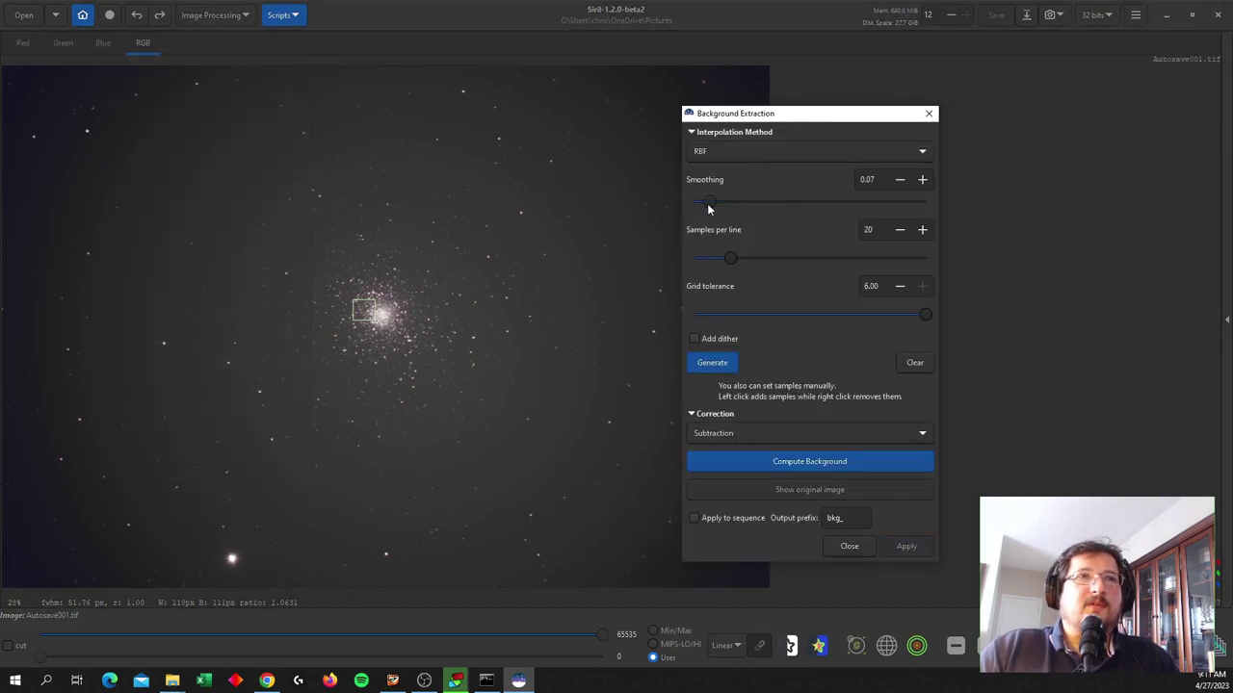
{"action": "left_click_drag", "start_coordinate": [709, 208], "coordinate": [727, 204]}
{"action": "left_click", "coordinate": [703, 364]}
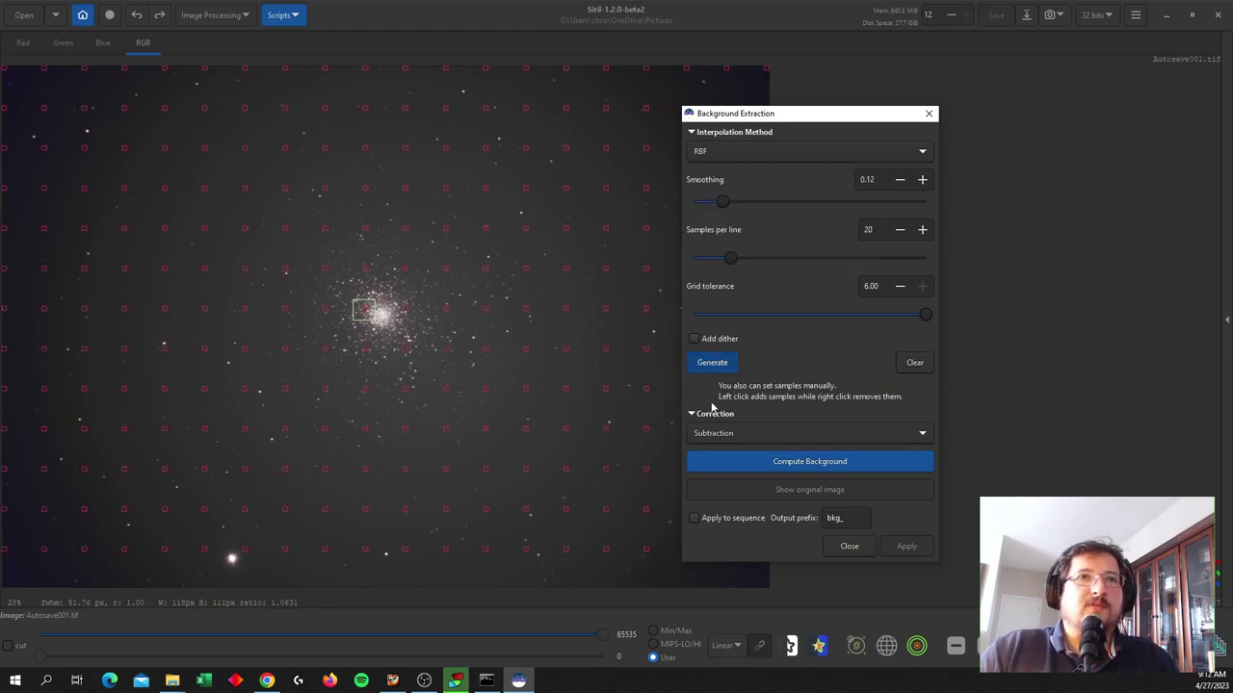
{"action": "left_click", "coordinate": [765, 462]}
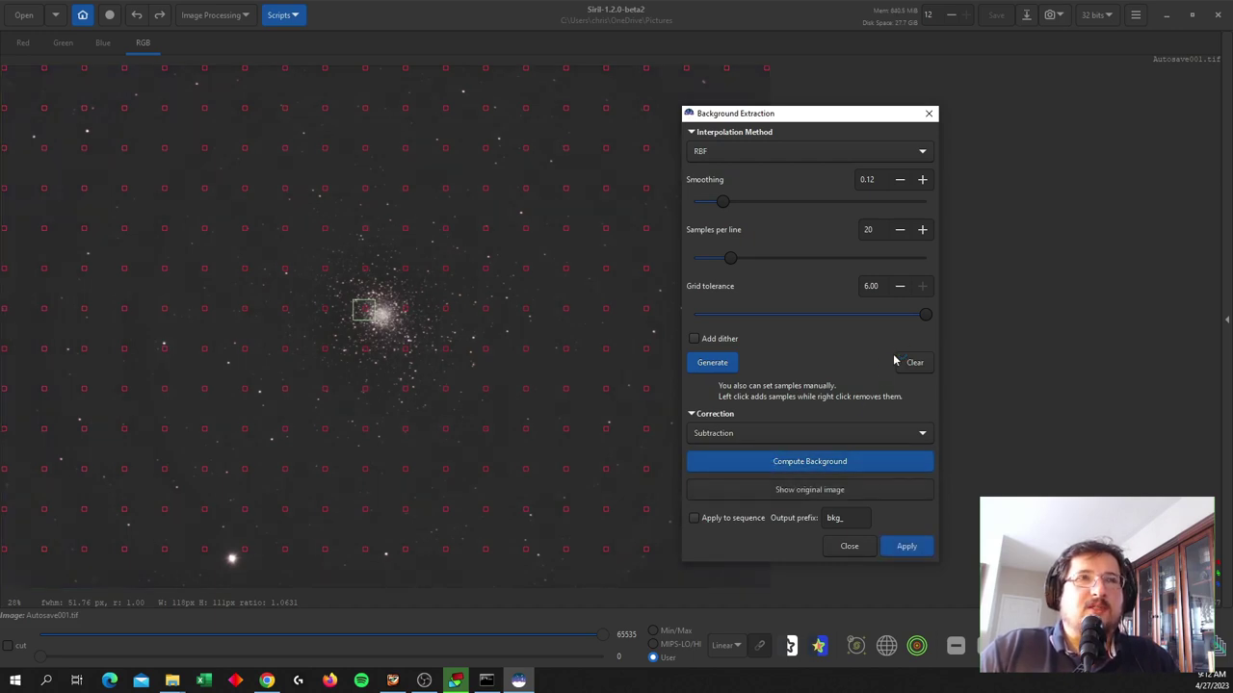
{"action": "left_click", "coordinate": [910, 549]}
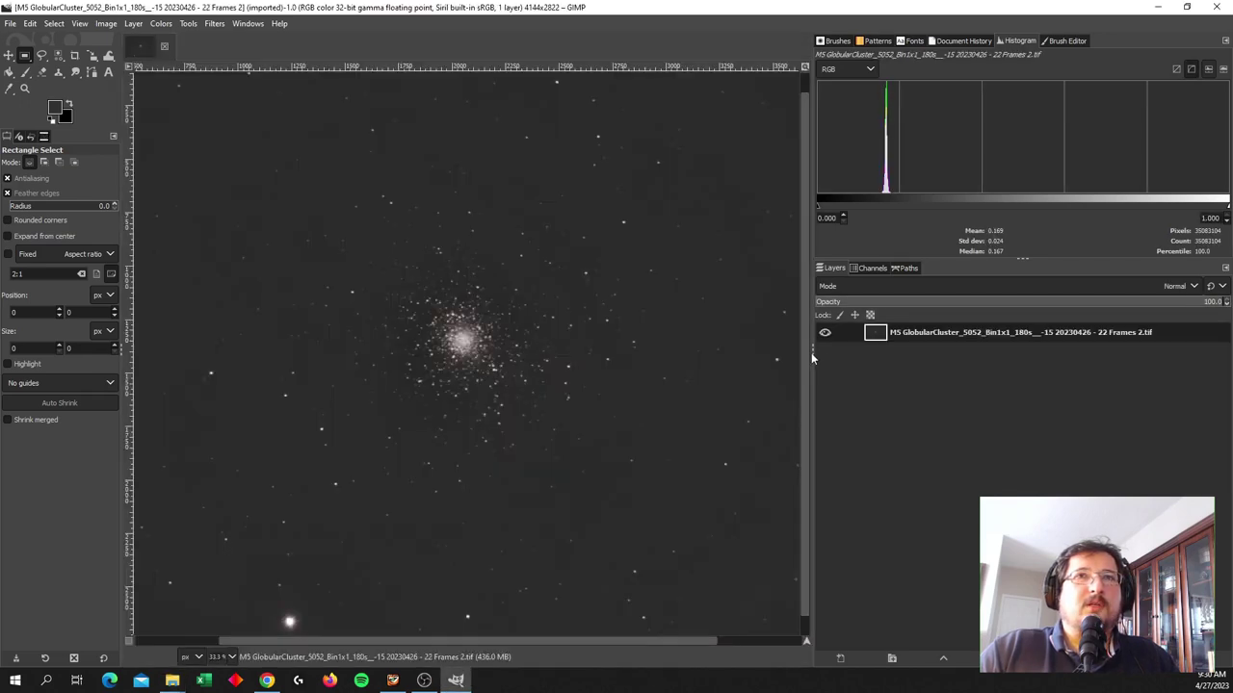
Step: Narrow the docked layers and histogram area to widen the canvas, and fit the whole M5 image in the window
{"action": "left_click_drag", "start_coordinate": [811, 349], "coordinate": [1005, 356]}
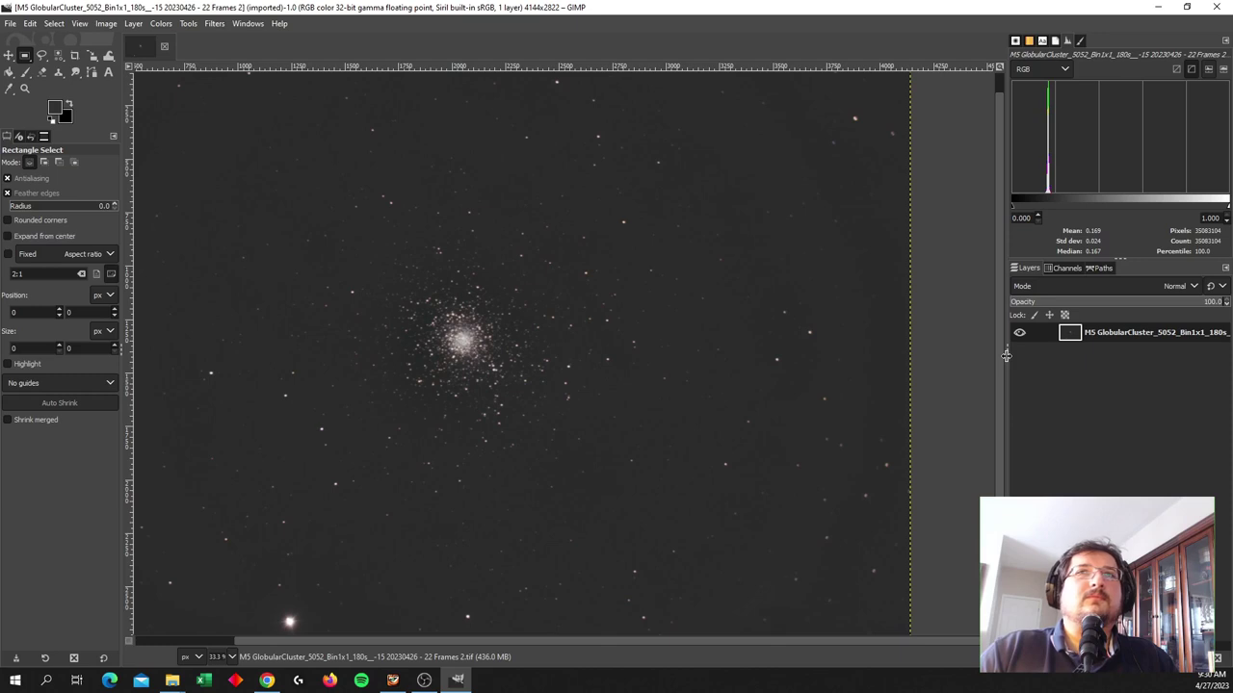
{"action": "left_click_drag", "start_coordinate": [1005, 356], "coordinate": [1053, 355]}
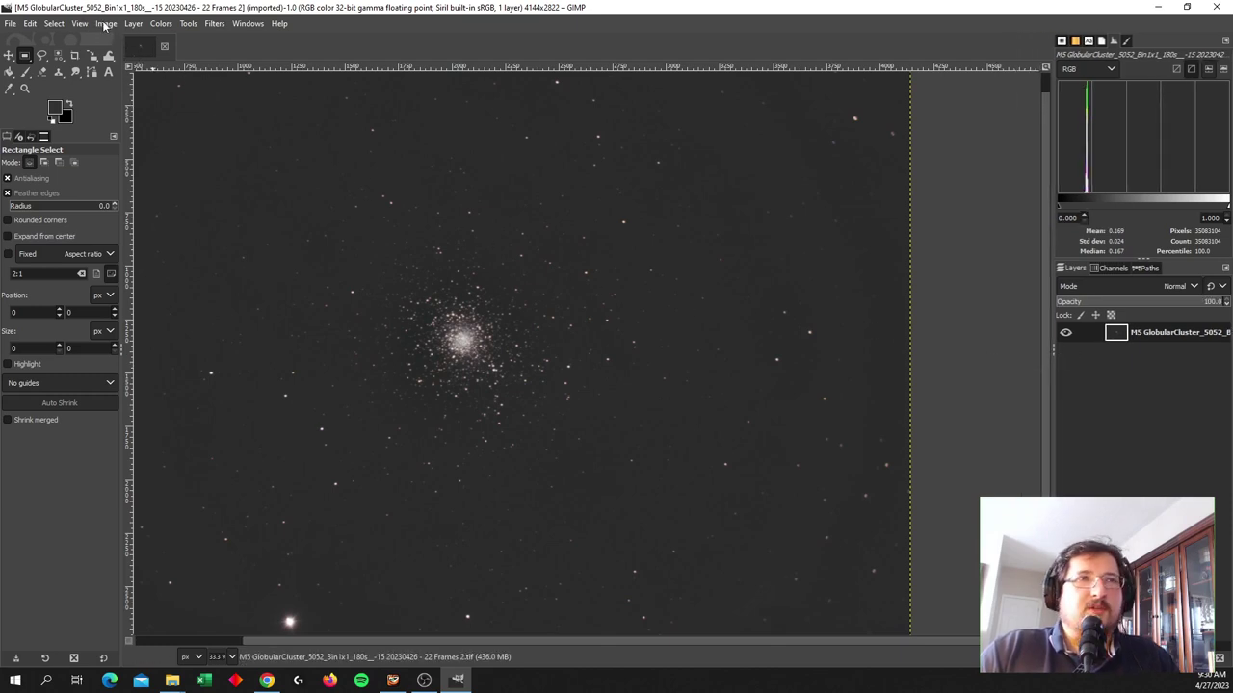
{"action": "left_click", "coordinate": [104, 24]}
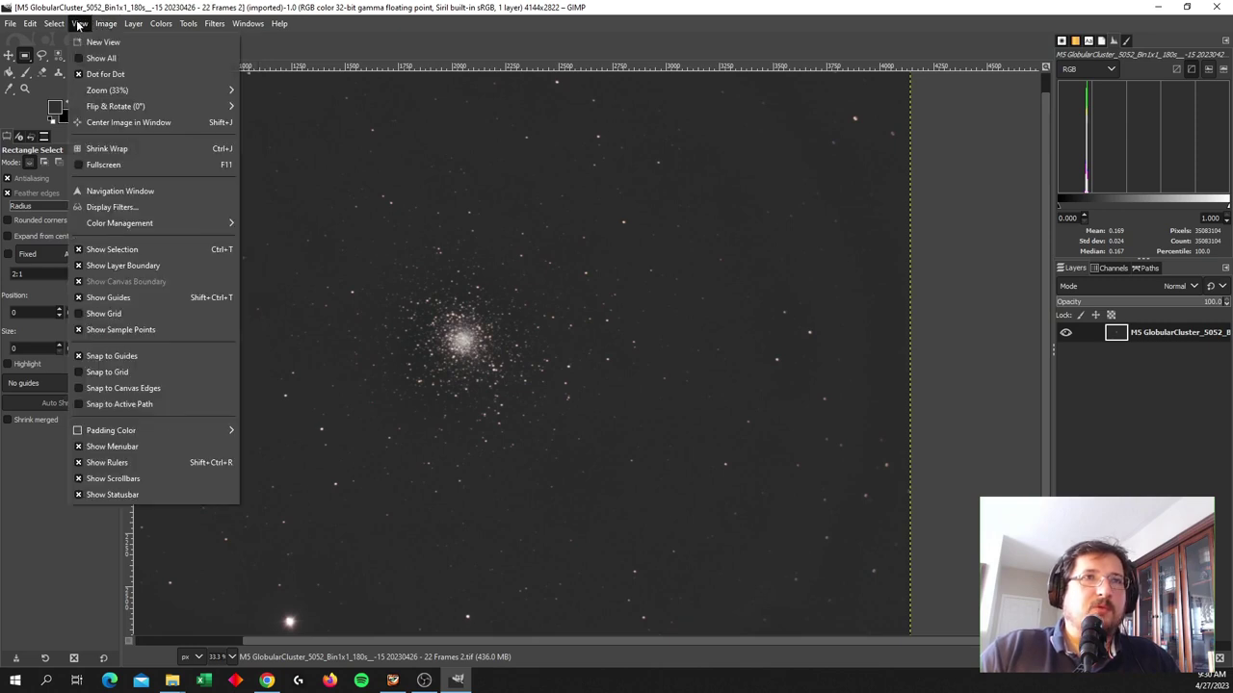
{"action": "mouse_move", "coordinate": [150, 89]}
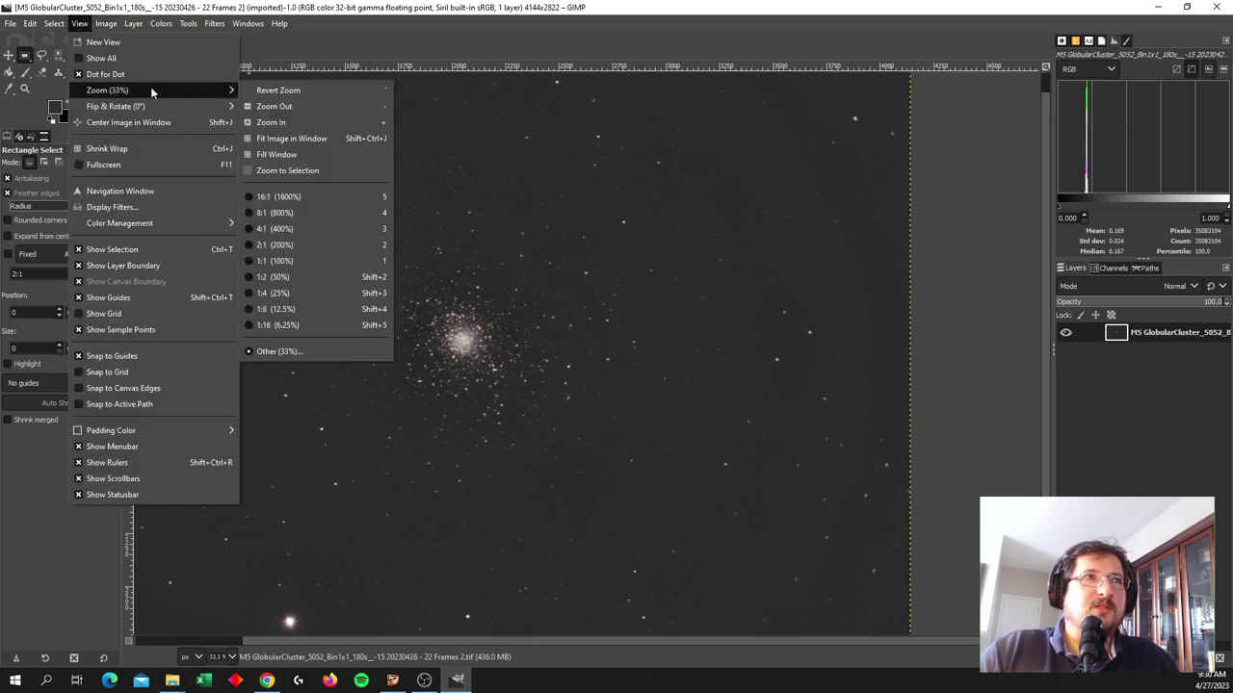
{"action": "left_click", "coordinate": [292, 138]}
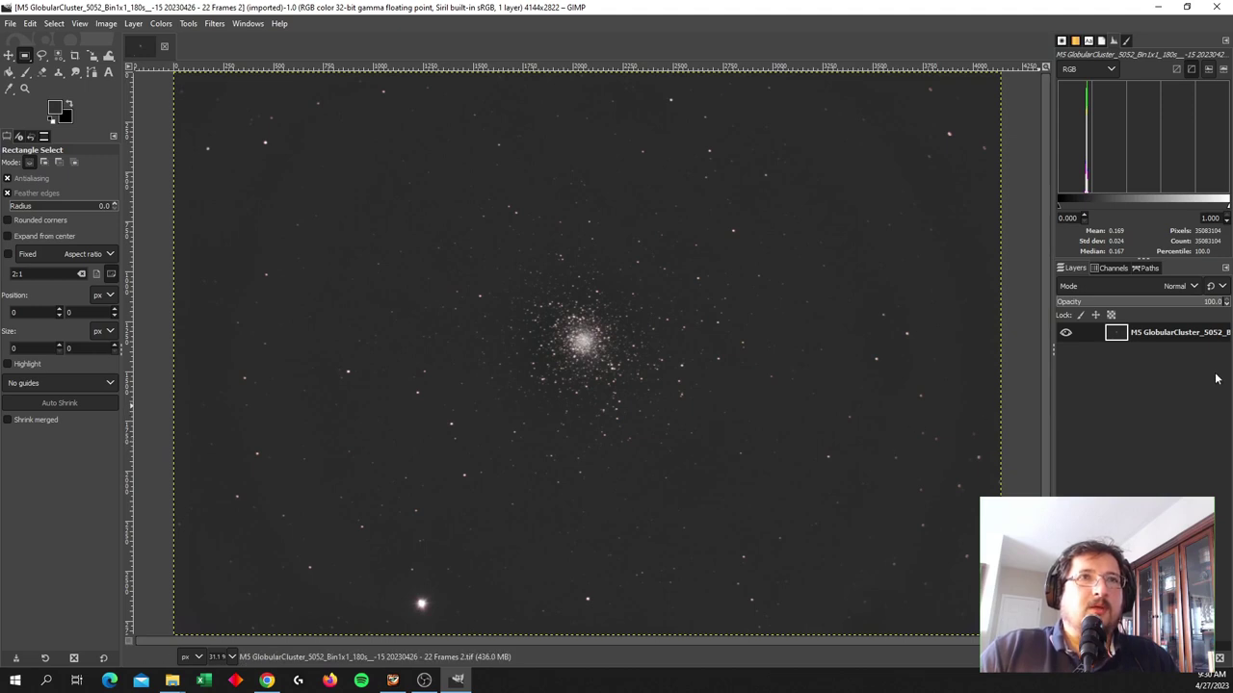
Step: Duplicate the M5 cluster layer and rename the bottom layer "Original"
{"action": "right_click", "coordinate": [1115, 335]}
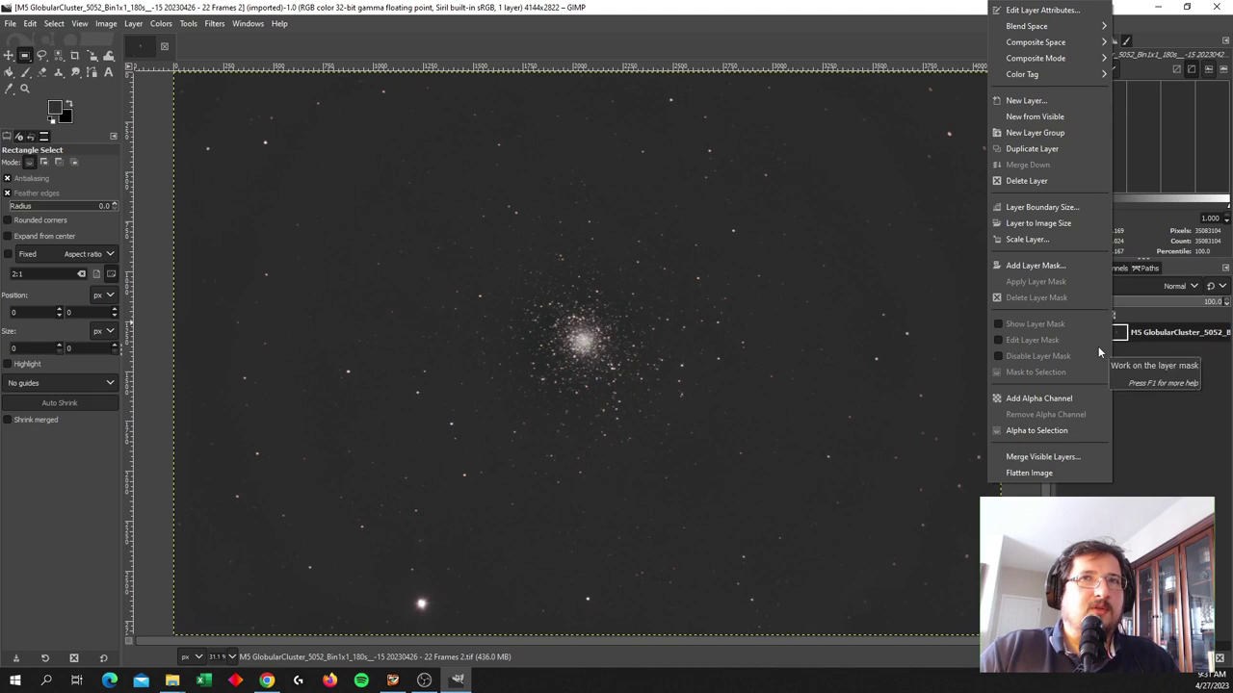
{"action": "left_click", "coordinate": [1079, 148]}
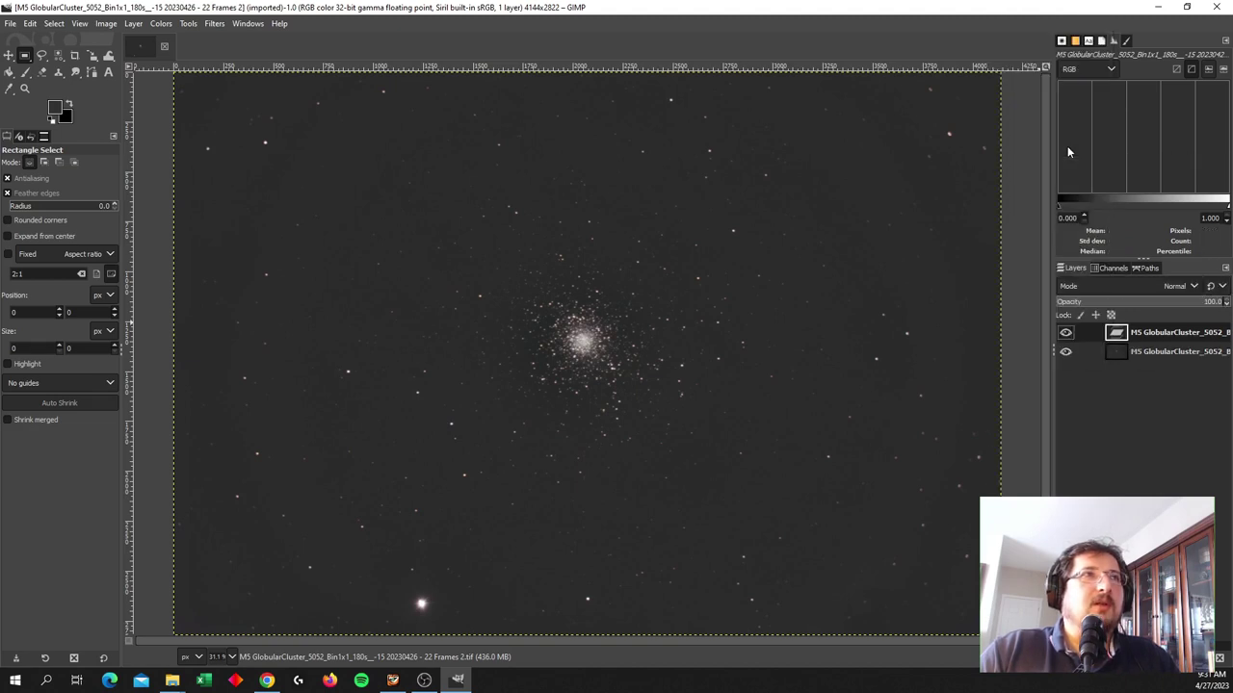
{"action": "double_click", "coordinate": [1154, 353]}
{"action": "type", "text": "Original"}
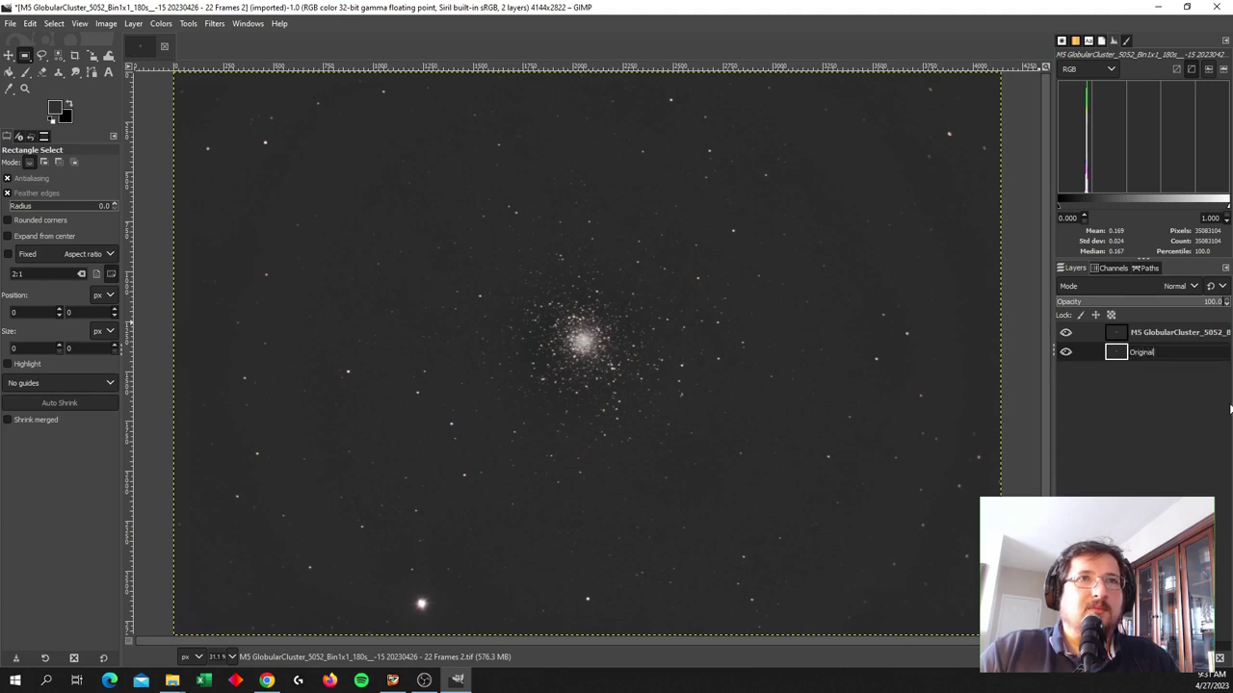
Step: Duplicate the M5 layer above Original once more and hide the new topmost copy
{"action": "left_click", "coordinate": [1168, 332]}
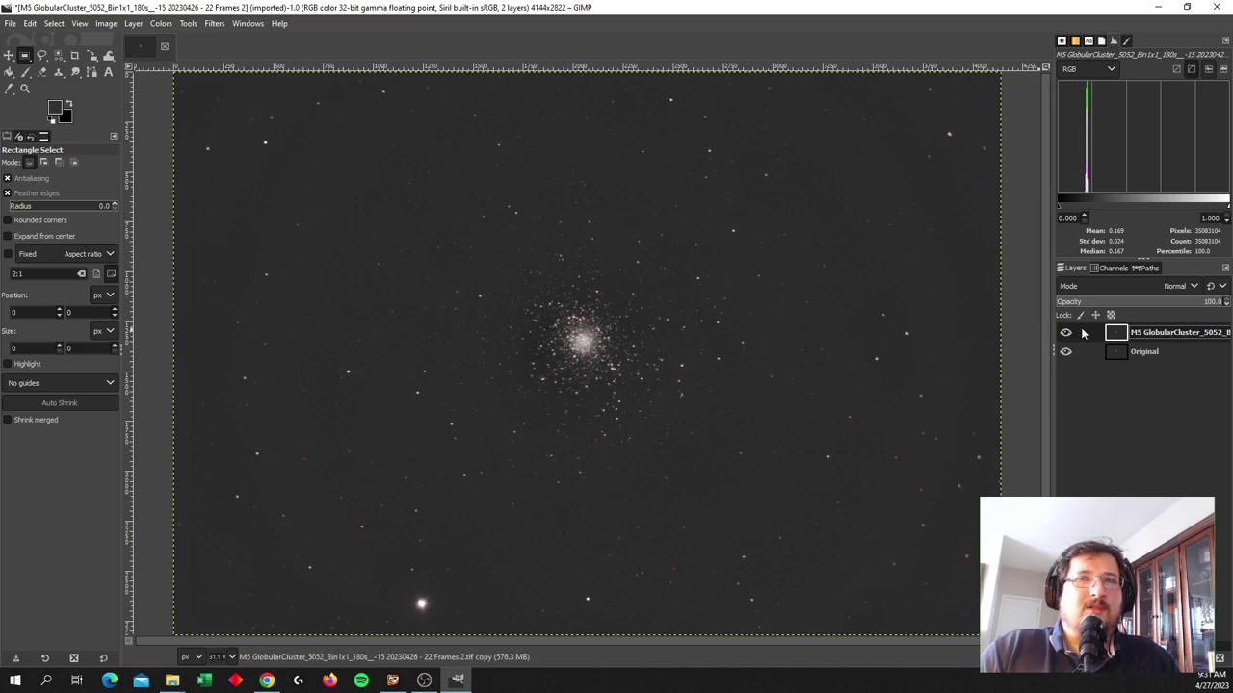
{"action": "right_click", "coordinate": [1119, 332]}
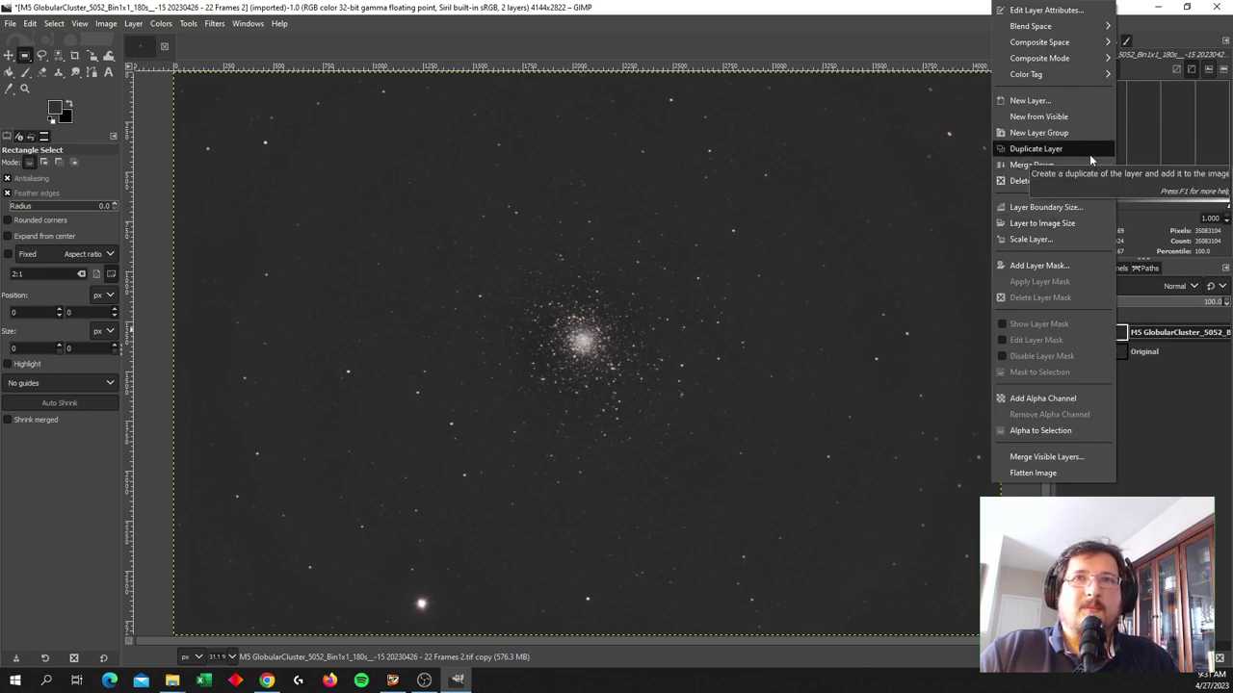
{"action": "left_click", "coordinate": [1036, 148]}
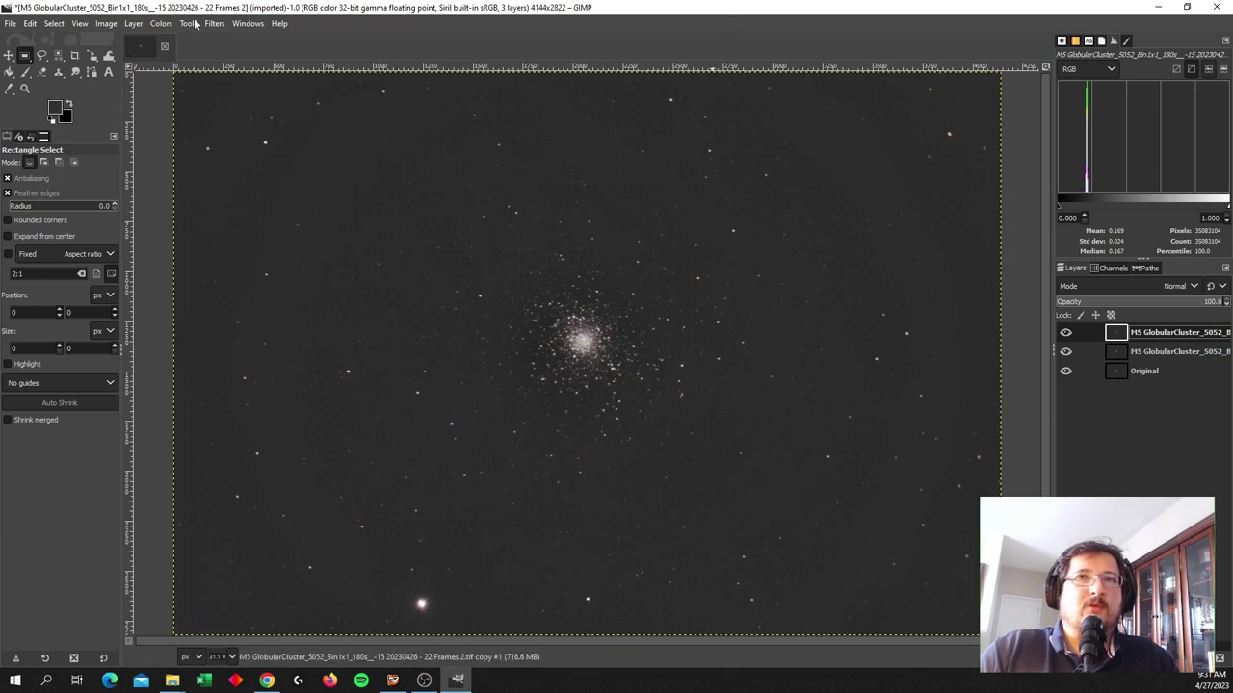
{"action": "left_click", "coordinate": [1067, 334]}
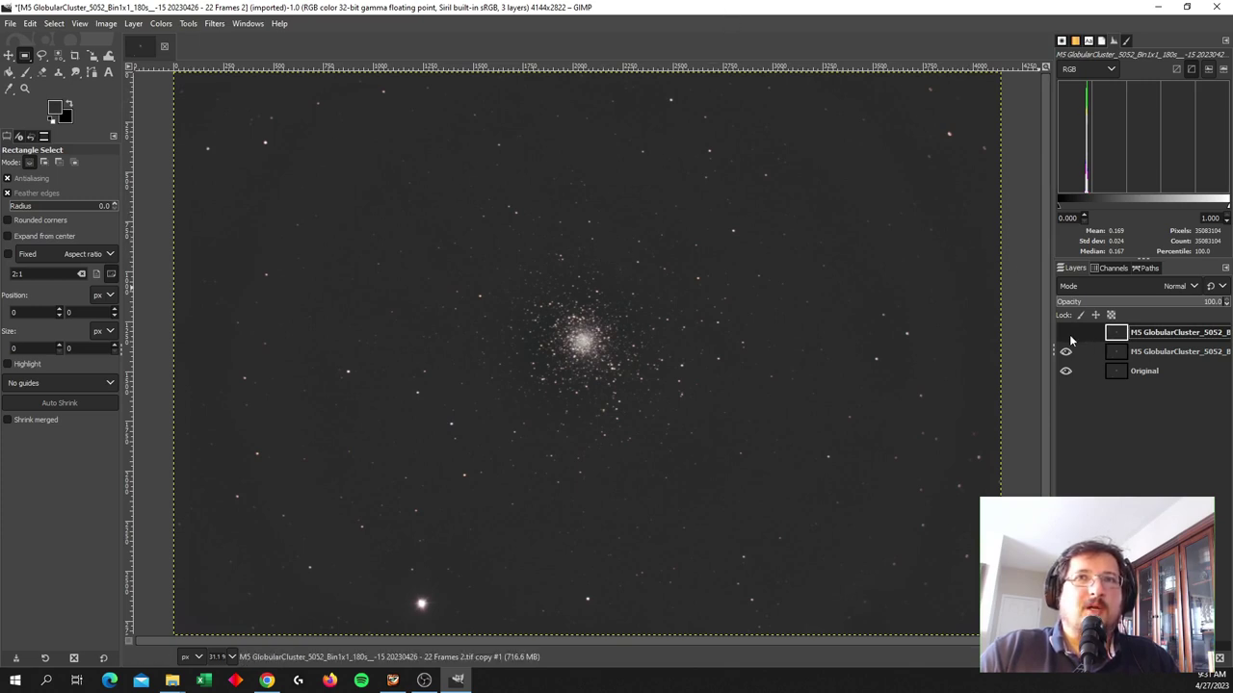
Step: Increase the saturation of the middle M5 layer to a scale of 1.349
{"action": "left_click", "coordinate": [1123, 354]}
{"action": "left_click", "coordinate": [161, 24]}
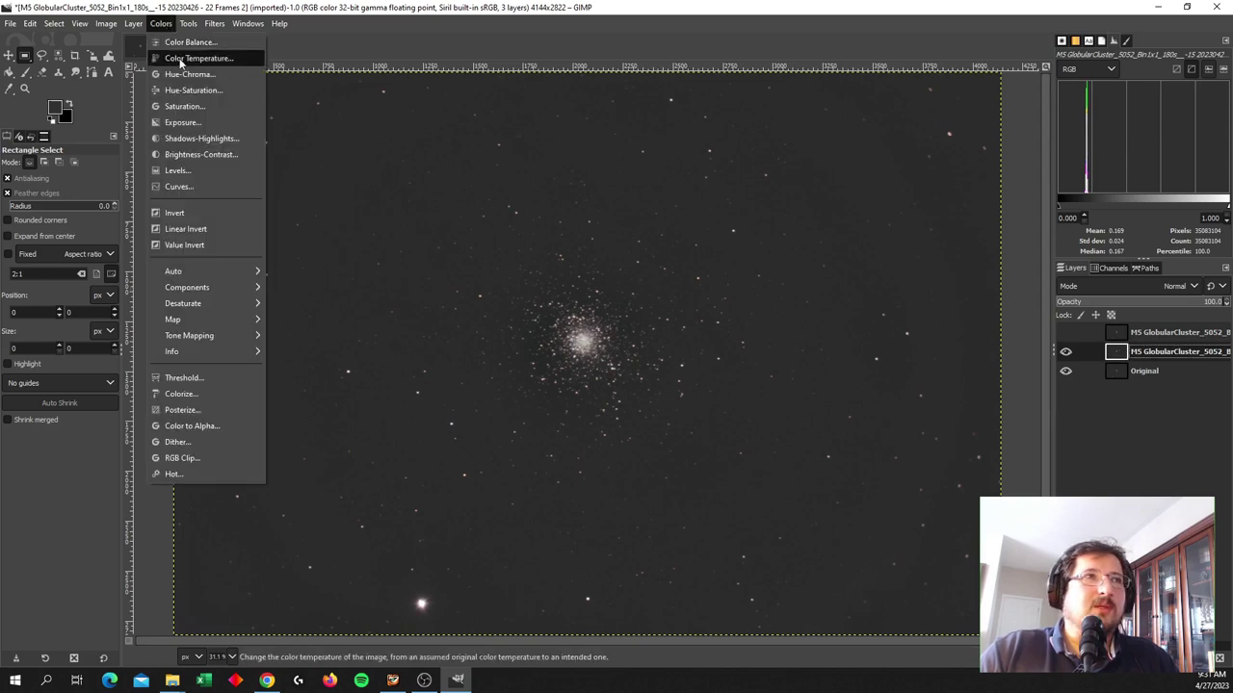
{"action": "left_click", "coordinate": [200, 108]}
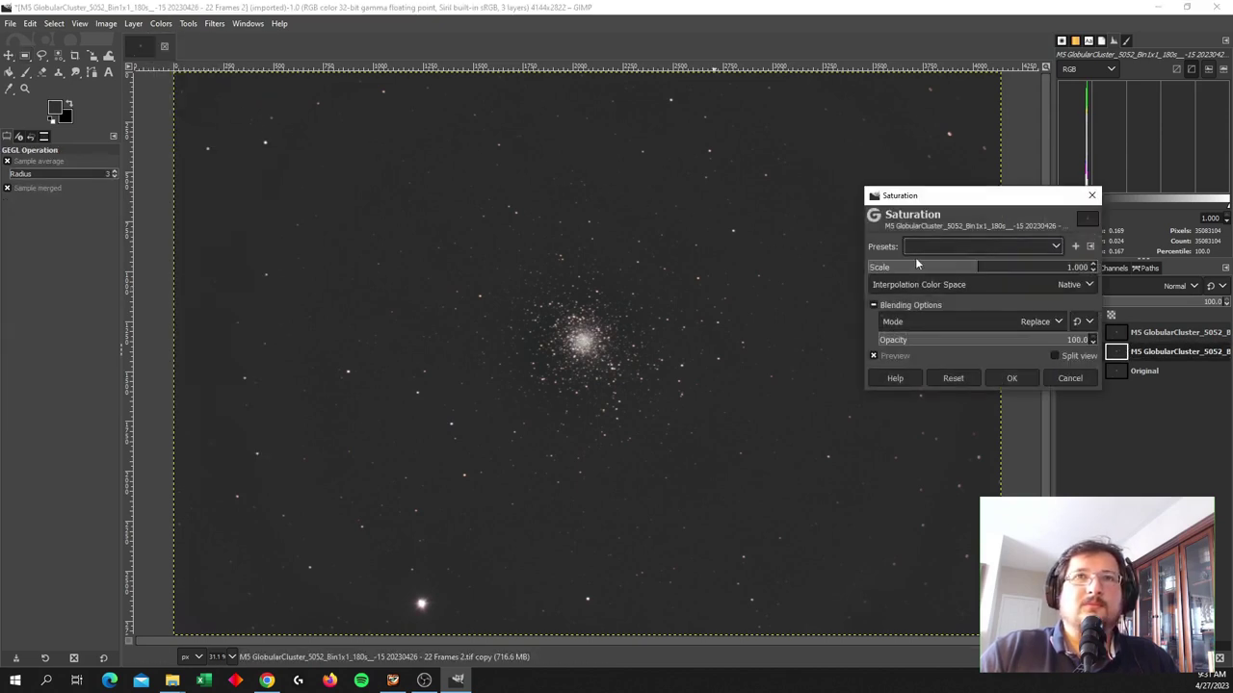
{"action": "left_click", "coordinate": [998, 271]}
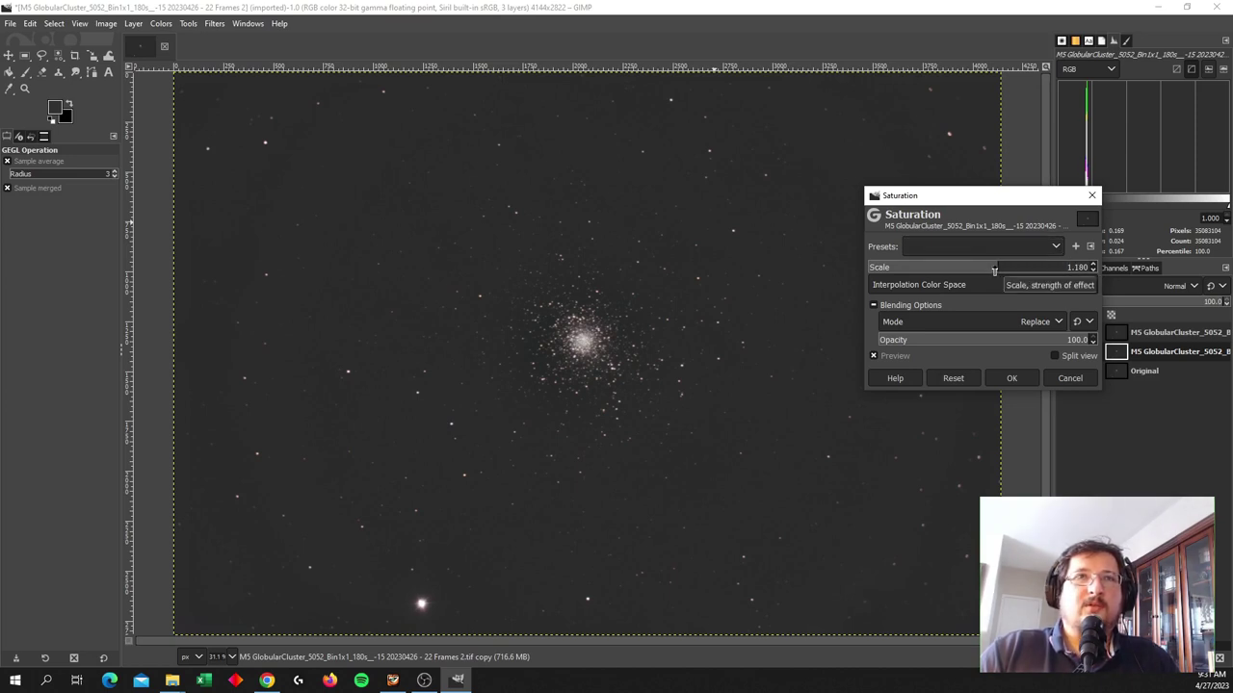
{"action": "mouse_move", "coordinate": [1001, 267]}
{"action": "left_mouse_down"}
{"action": "mouse_move", "coordinate": [1049, 272]}
{"action": "mouse_move", "coordinate": [1016, 277]}
{"action": "left_mouse_up"}
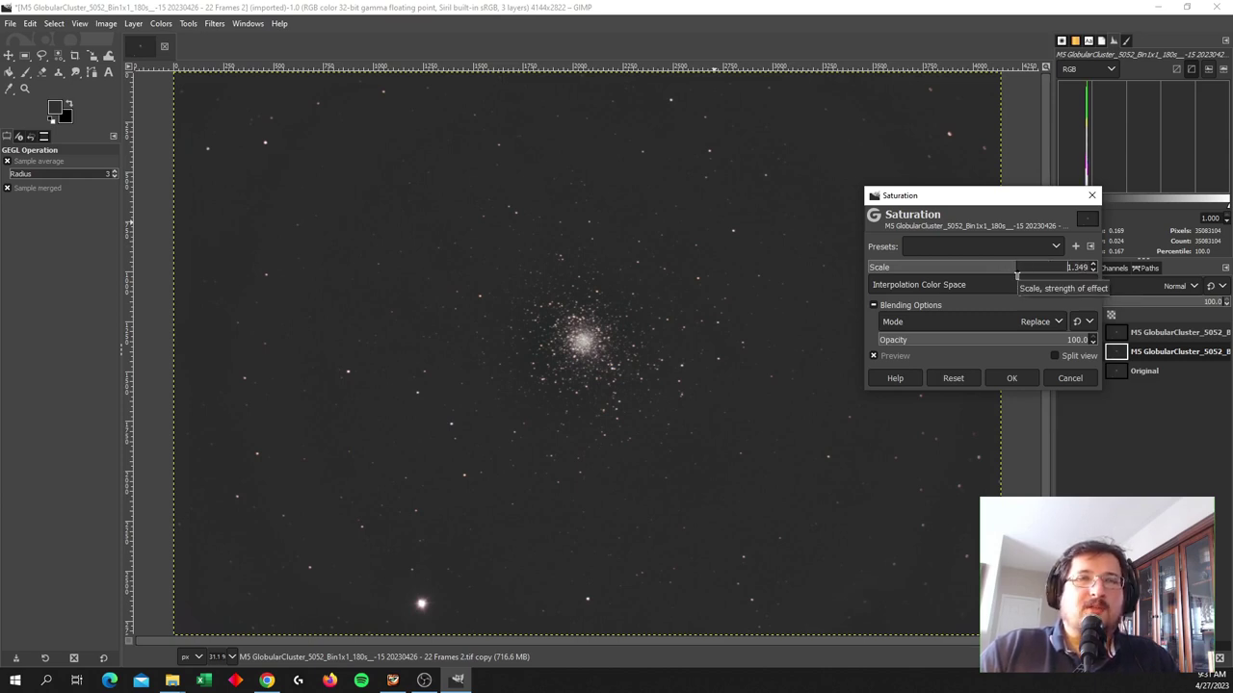
{"action": "left_click", "coordinate": [1011, 378]}
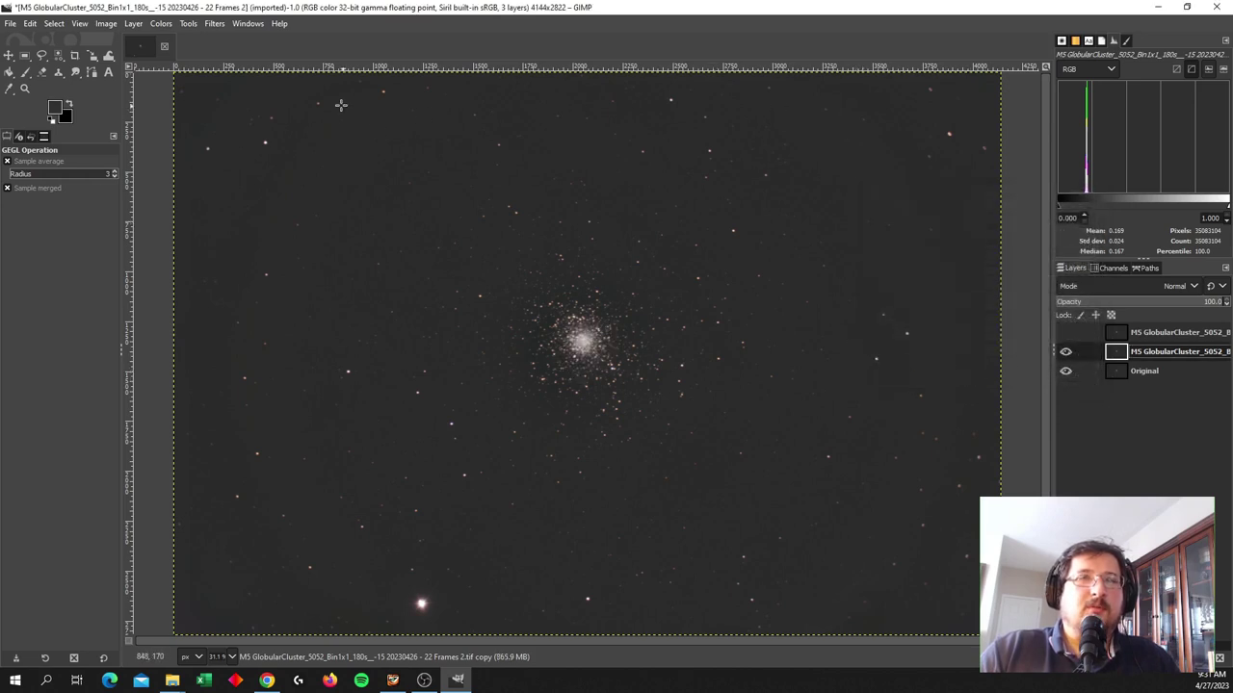
Step: Darken the middle layer's background with Levels by raising the black input level to 14.05
{"action": "left_click", "coordinate": [161, 23]}
{"action": "left_click", "coordinate": [168, 171]}
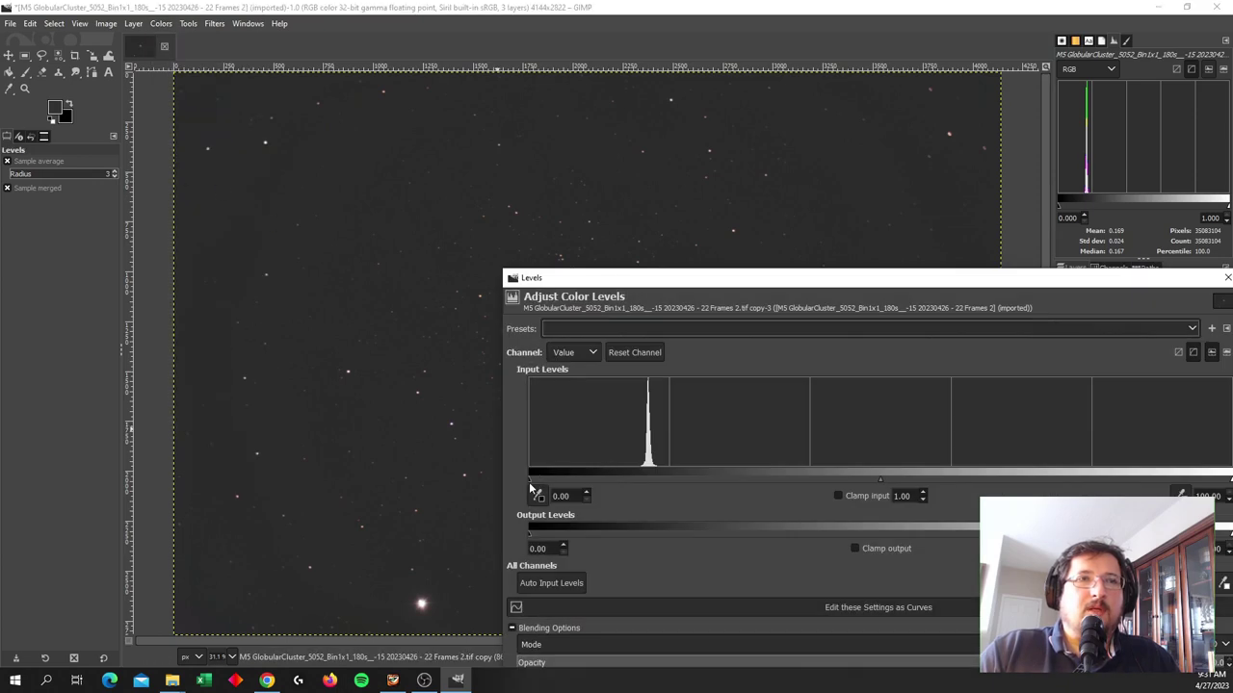
{"action": "left_click_drag", "start_coordinate": [577, 479], "coordinate": [627, 479]}
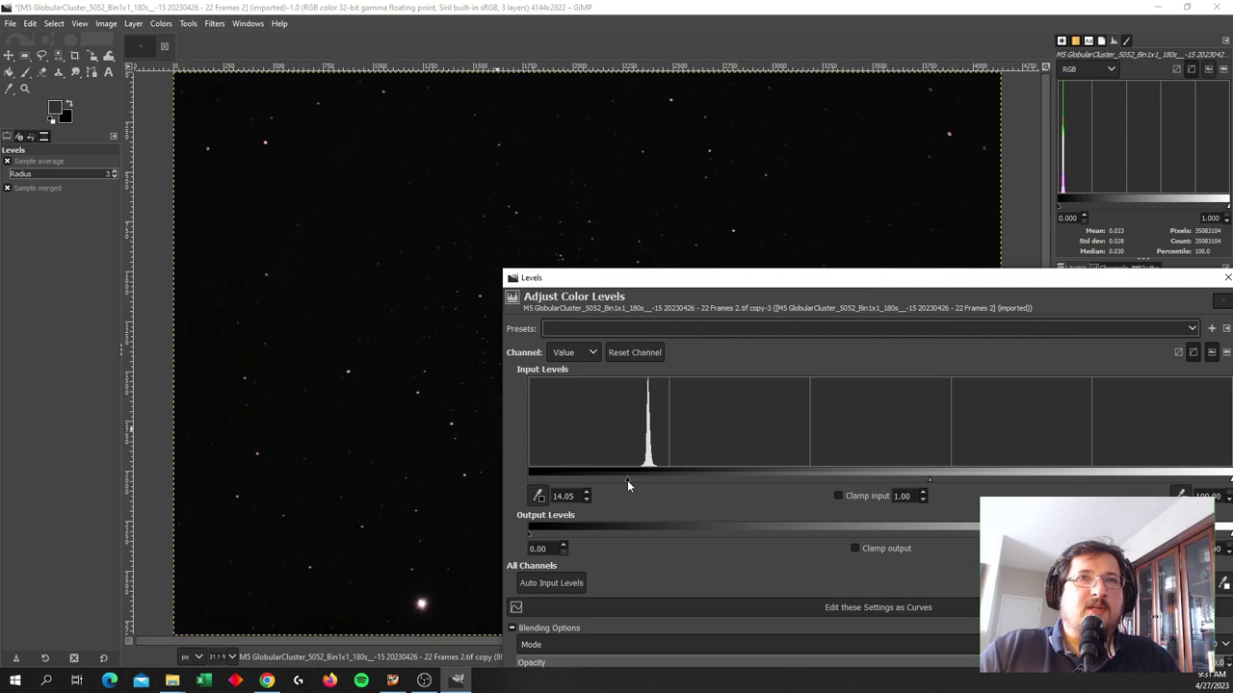
{"action": "left_click_drag", "start_coordinate": [758, 289], "coordinate": [462, 208]}
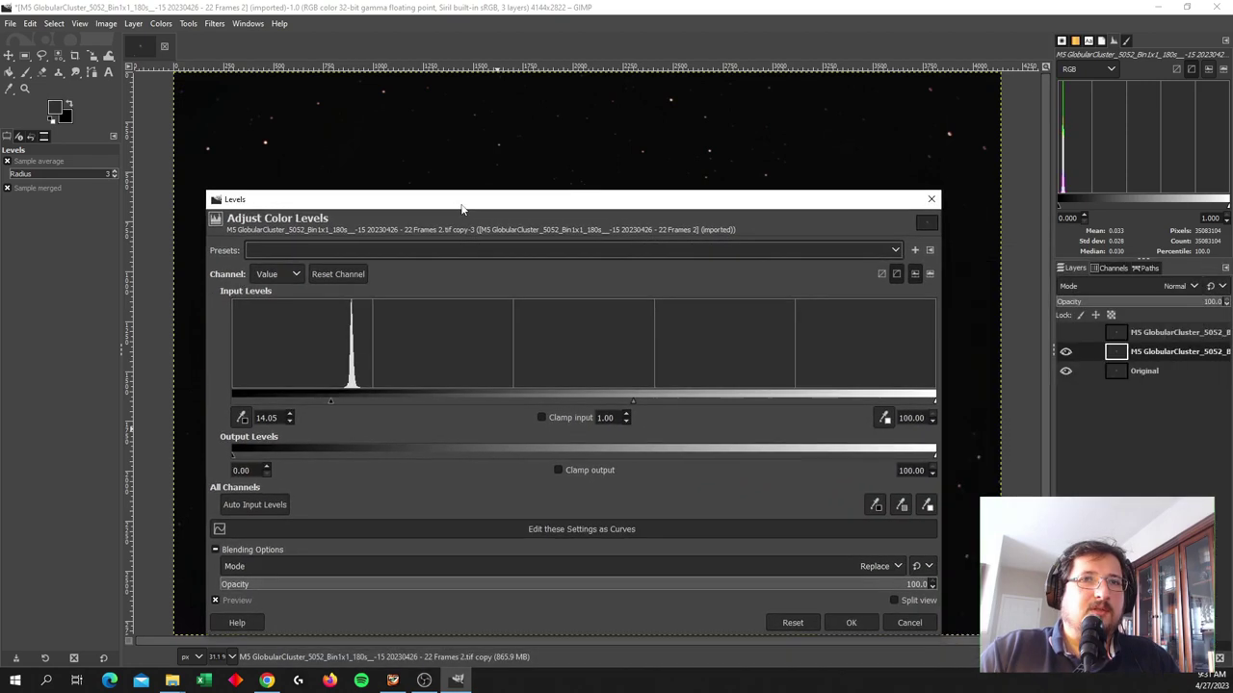
{"action": "left_click", "coordinate": [847, 623]}
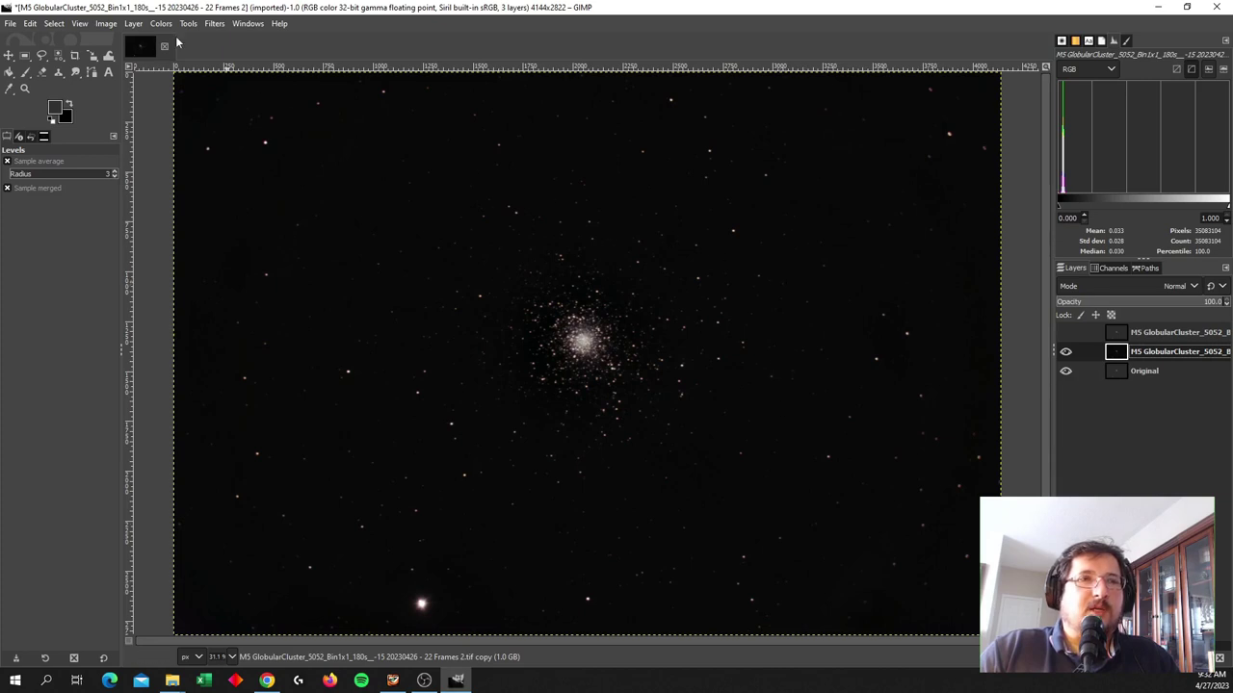
Step: Examine the cluster core and its surrounding stars at 100% zoom
{"action": "left_click", "coordinate": [204, 657]}
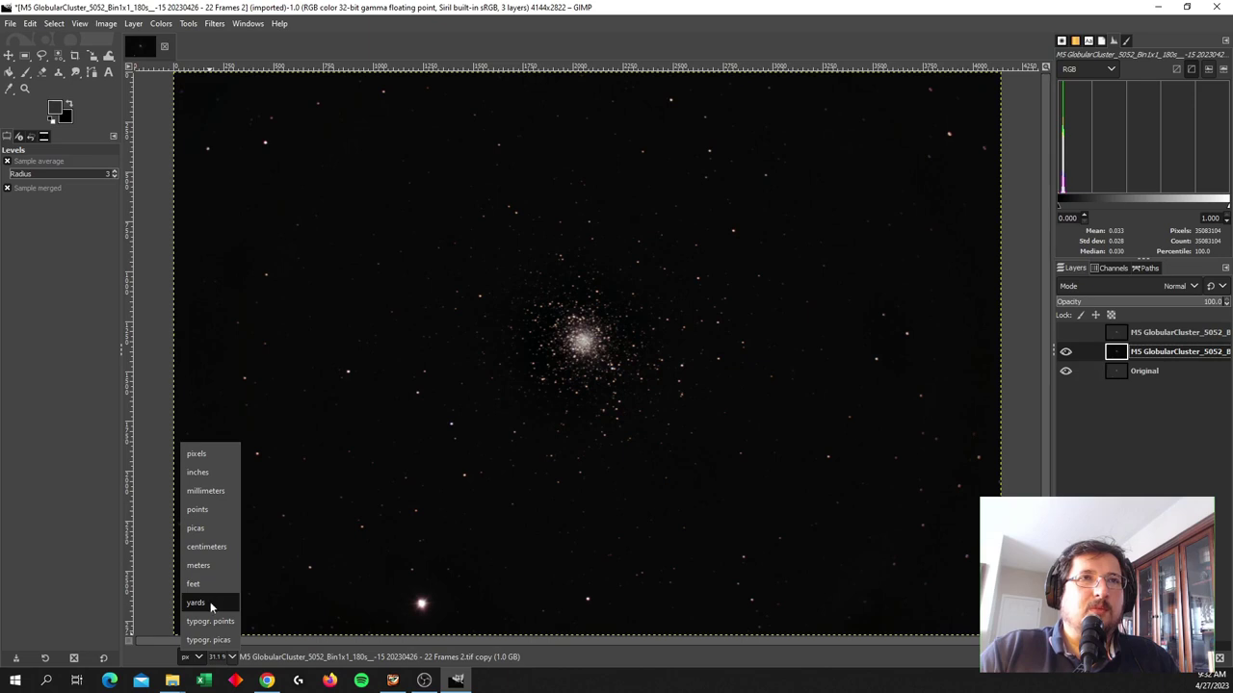
{"action": "left_click", "coordinate": [232, 657]}
{"action": "left_click", "coordinate": [231, 657]}
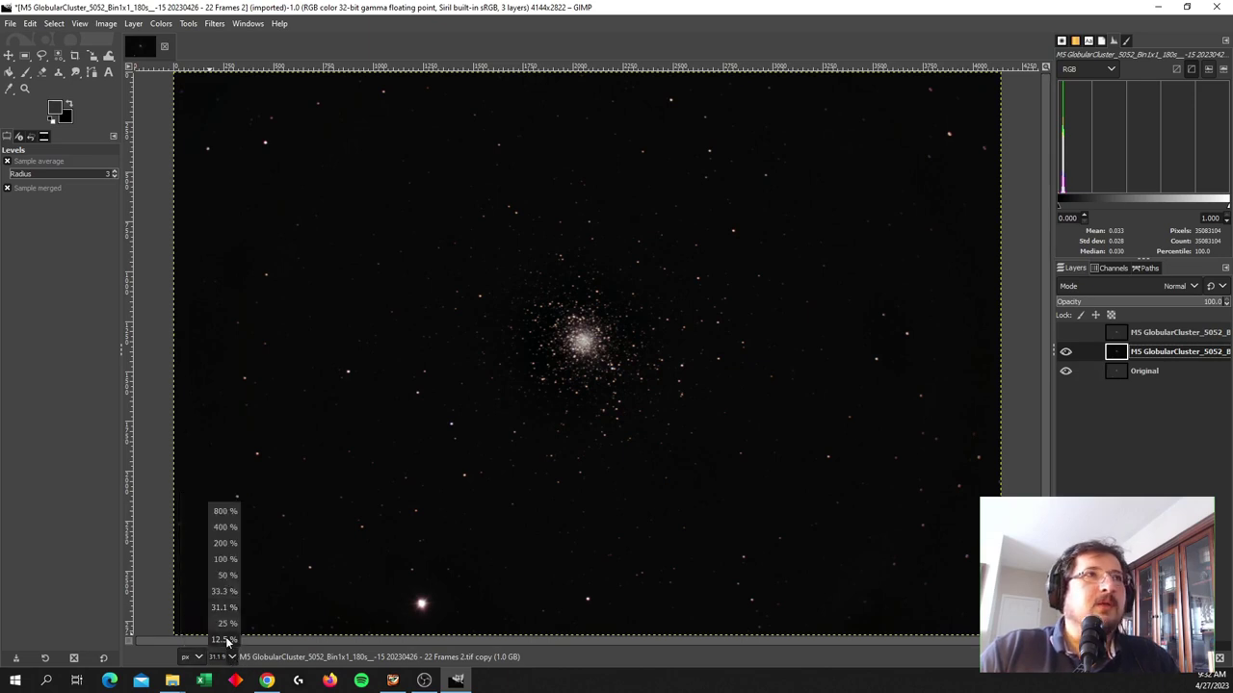
{"action": "left_click", "coordinate": [230, 560]}
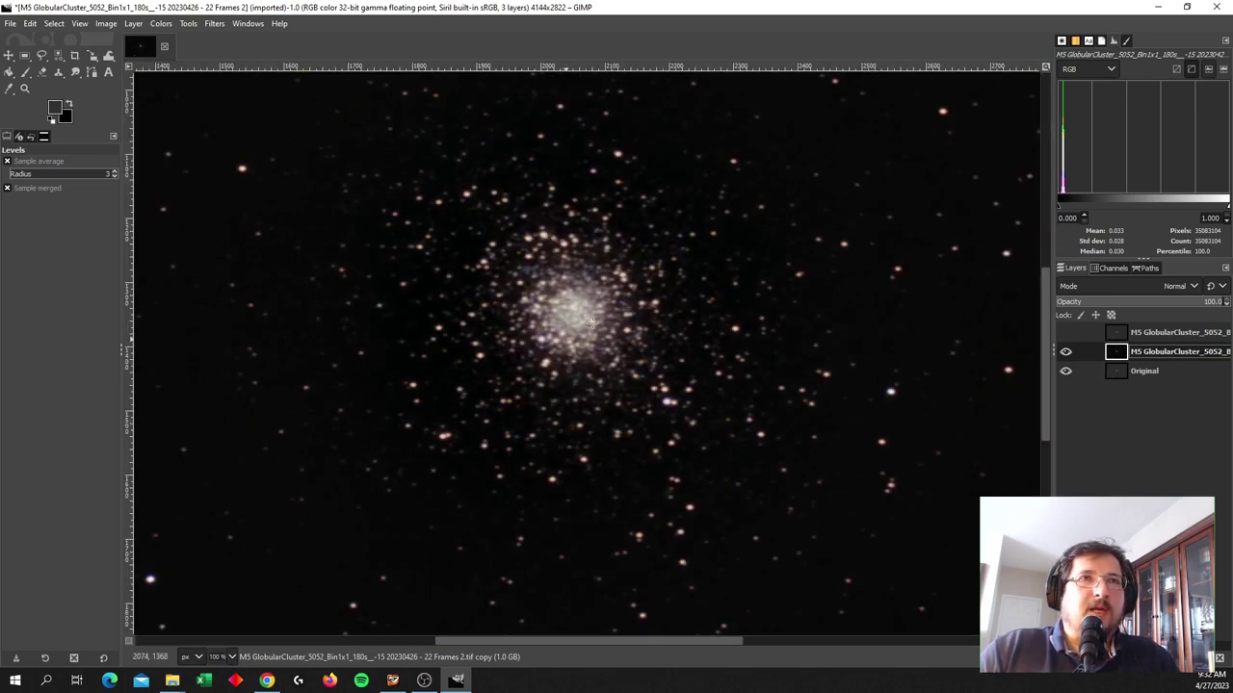
{"action": "scroll", "coordinate": [1046, 315], "scroll_direction": "up", "scroll_amount": 1}
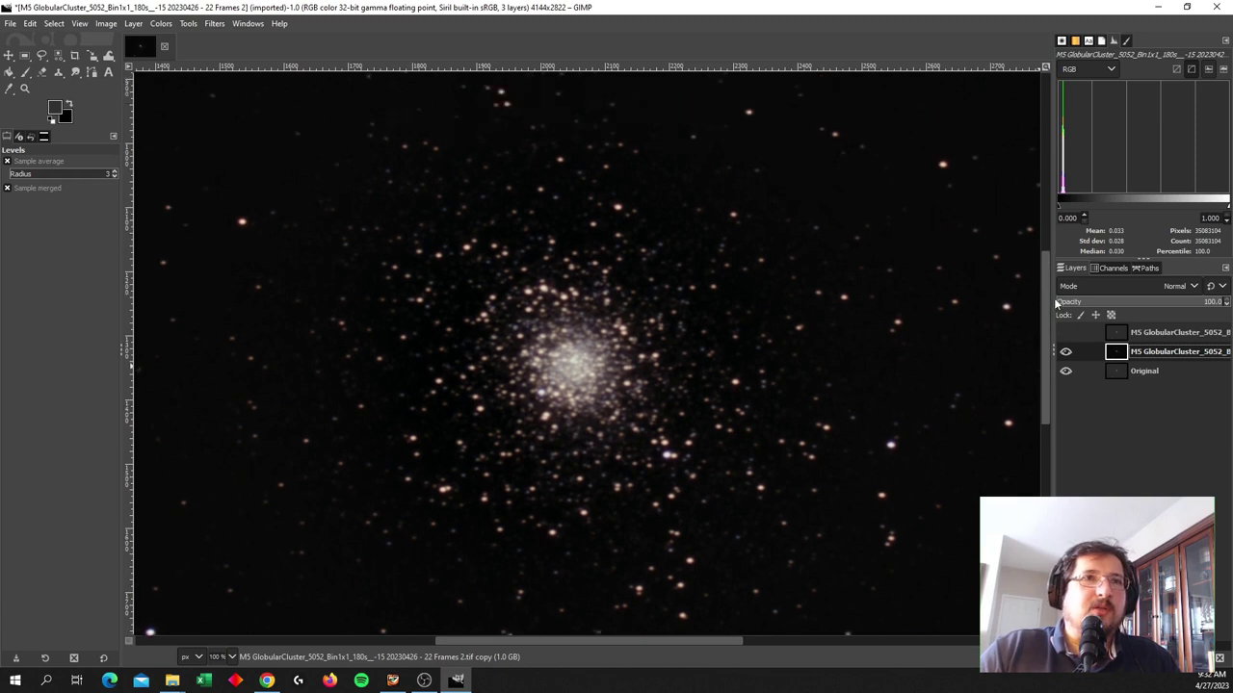
{"action": "scroll", "coordinate": [886, 472], "scroll_direction": "down", "scroll_amount": 1}
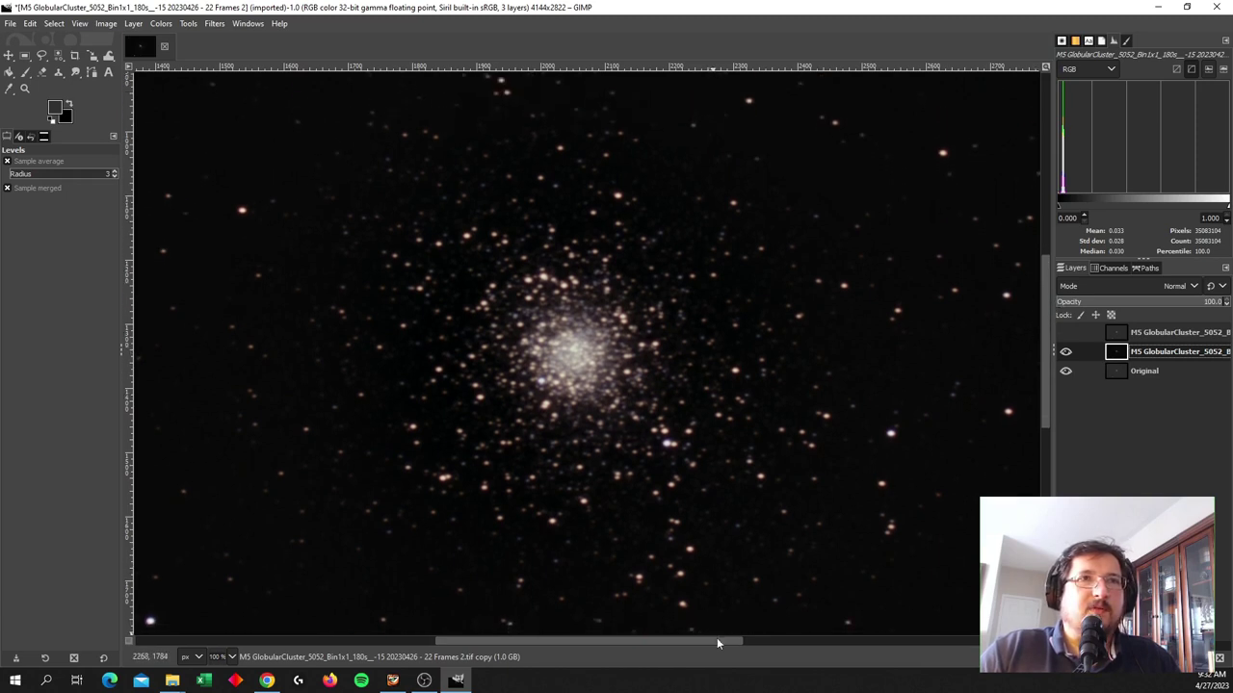
{"action": "left_click_drag", "start_coordinate": [719, 637], "coordinate": [702, 636]}
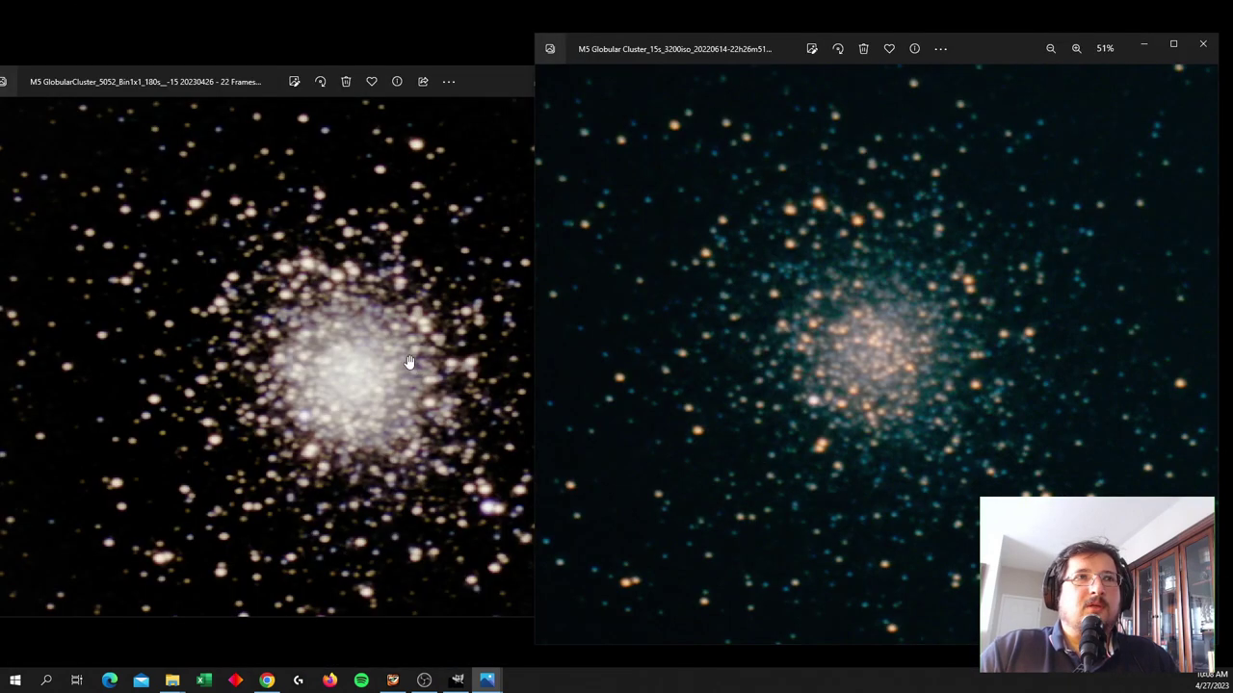
Step: Switch to the photo viewer and compare the 22-frame M5 image's core at up to 194% with the 2022 M5 image
{"action": "left_click", "coordinate": [410, 362]}
{"action": "scroll", "coordinate": [397, 328], "scroll_direction": "up", "scroll_amount": 3}
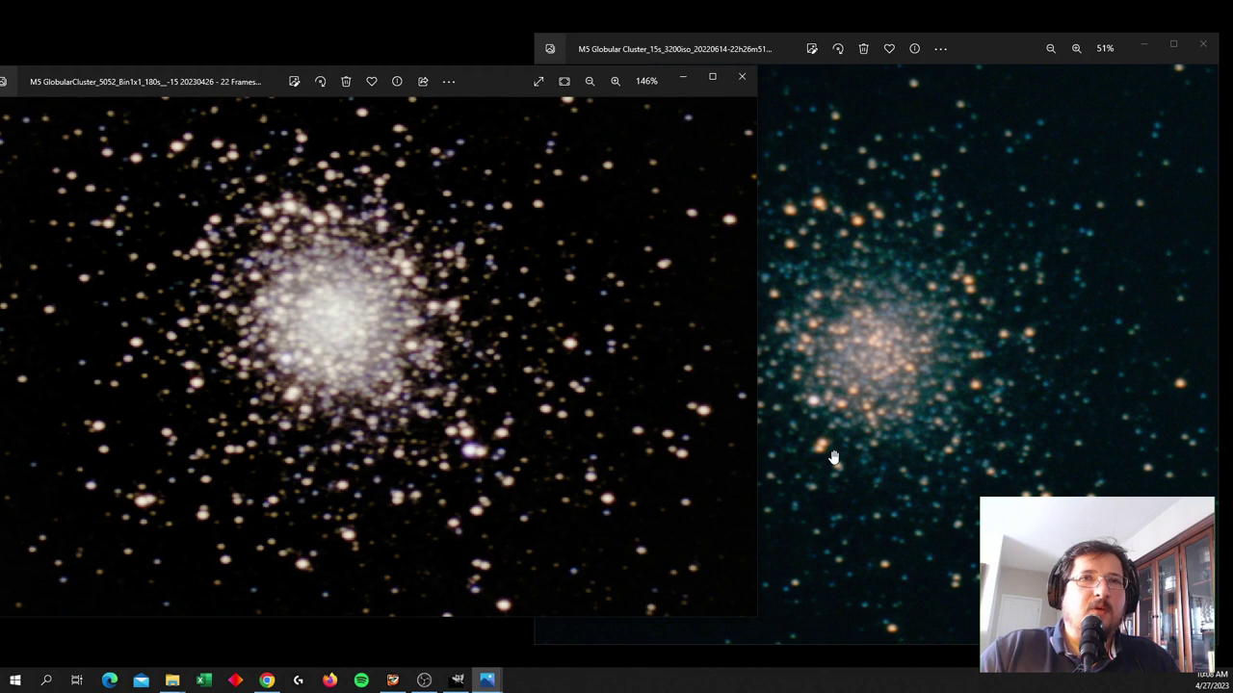
{"action": "left_click_drag", "start_coordinate": [569, 462], "coordinate": [550, 486]}
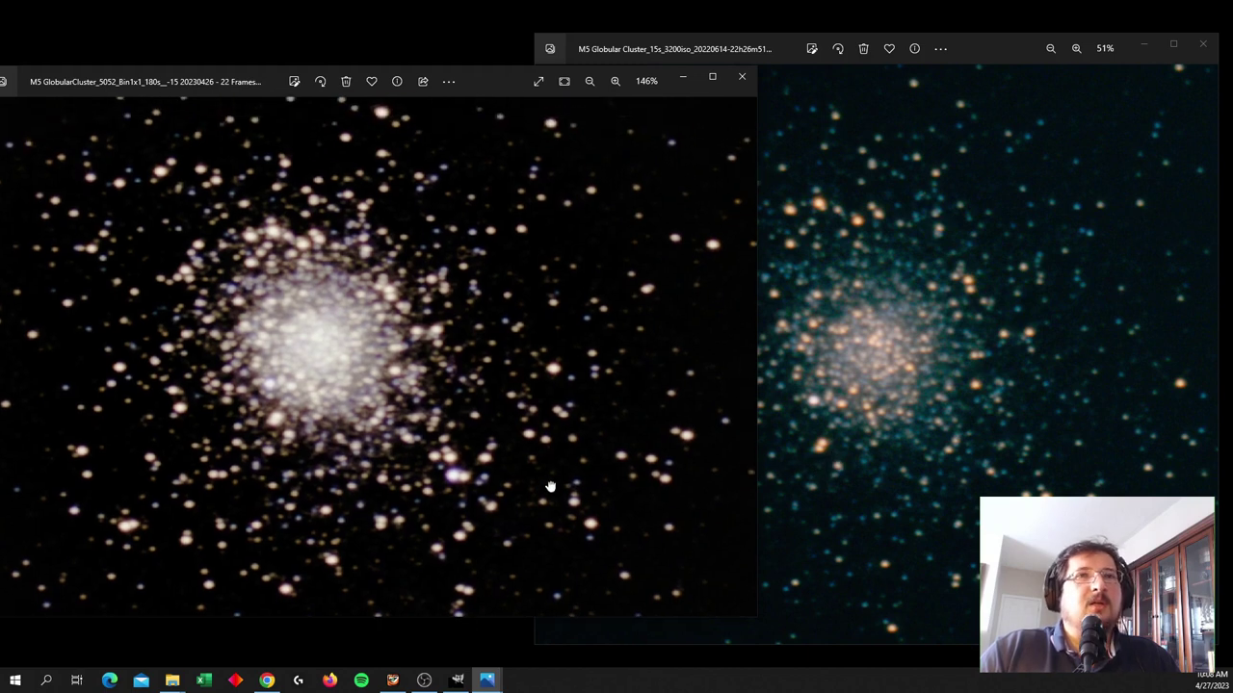
{"action": "left_click", "coordinate": [616, 83]}
{"action": "left_click", "coordinate": [616, 83]}
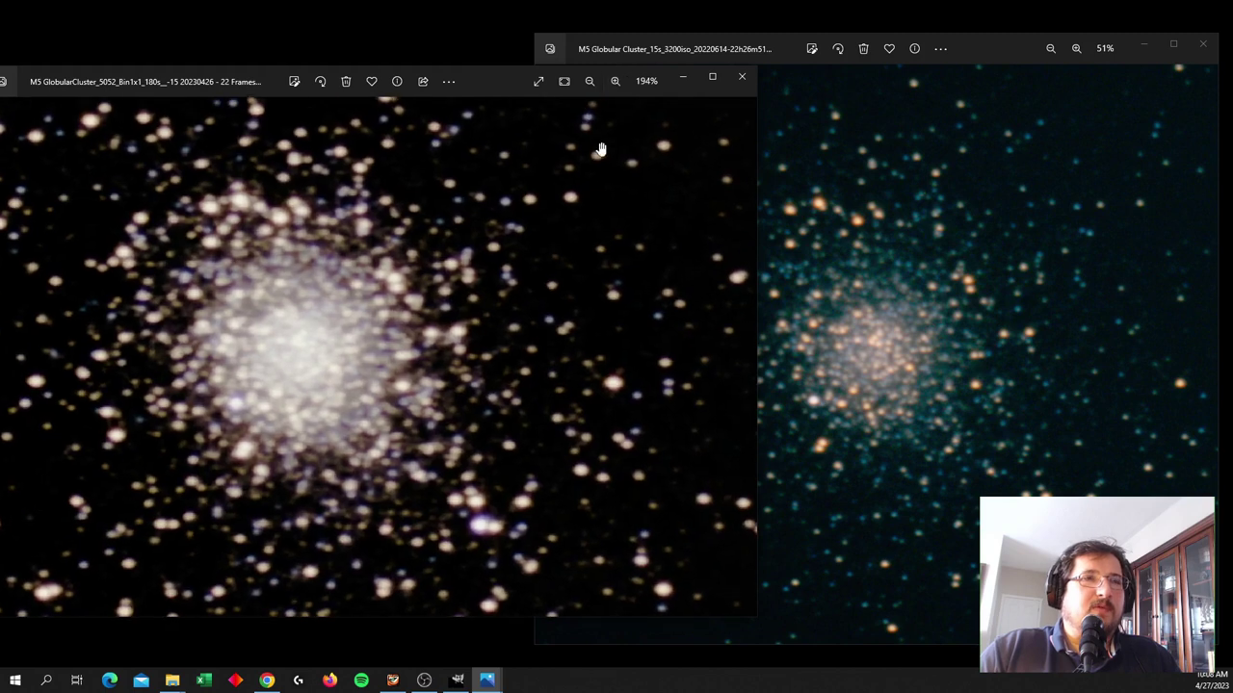
{"action": "left_click_drag", "start_coordinate": [463, 432], "coordinate": [473, 459]}
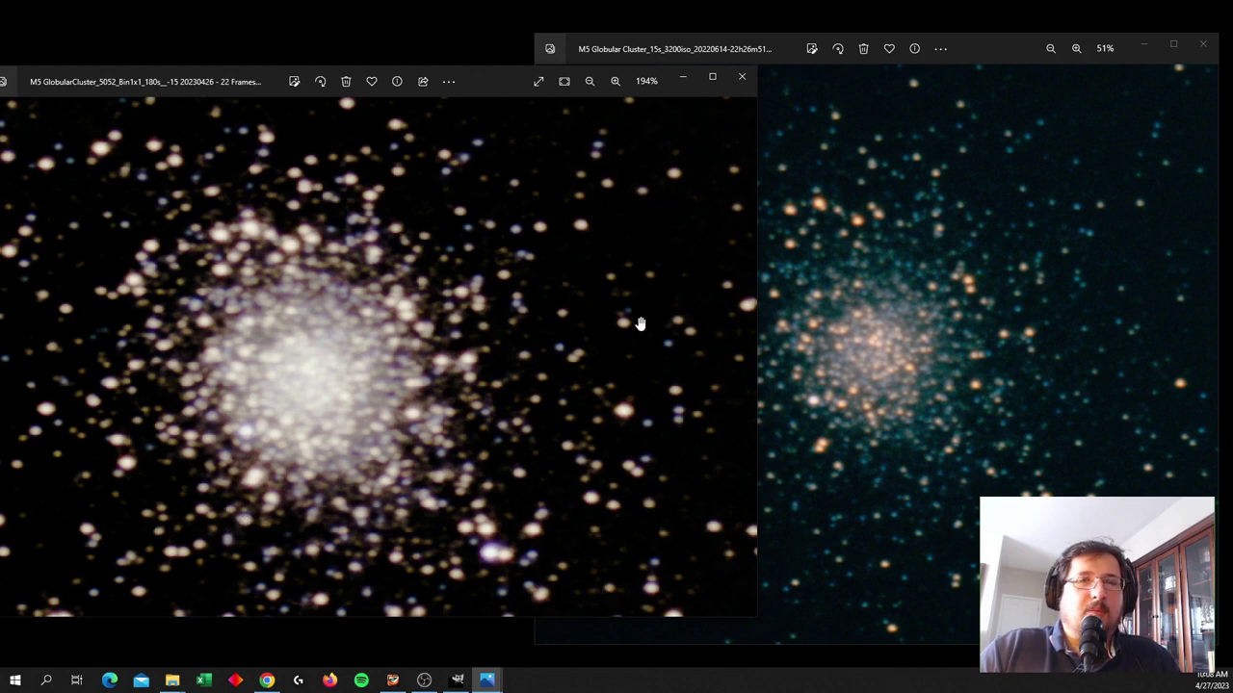
{"action": "left_click", "coordinate": [589, 82]}
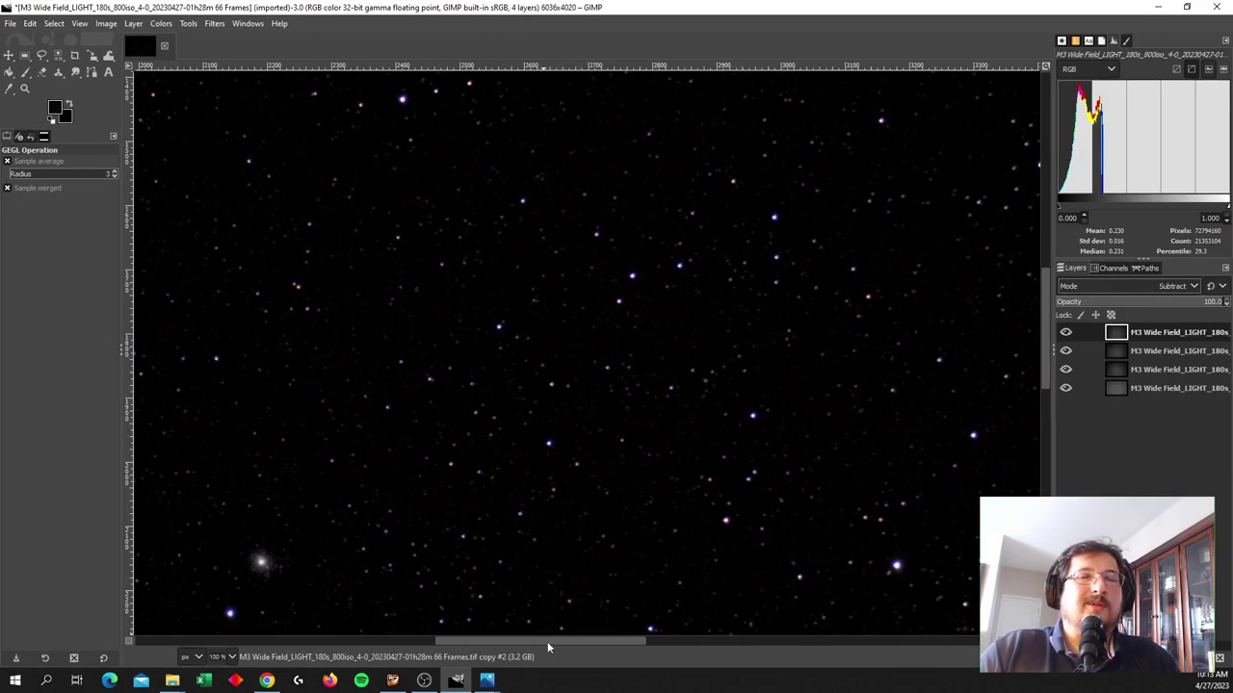
Step: Switch to the M3 wide-field image in GIMP and inspect the area around the small fuzzy object
{"action": "left_click_drag", "start_coordinate": [547, 642], "coordinate": [482, 640]}
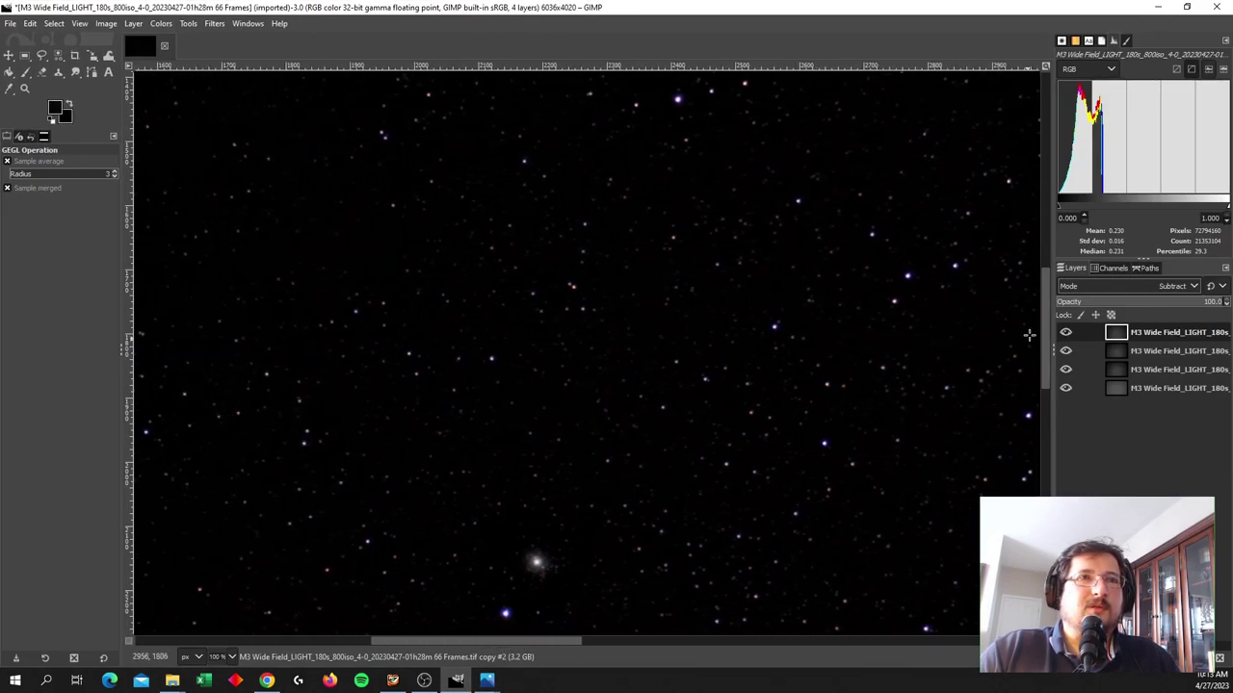
{"action": "left_click_drag", "start_coordinate": [1046, 324], "coordinate": [1053, 370]}
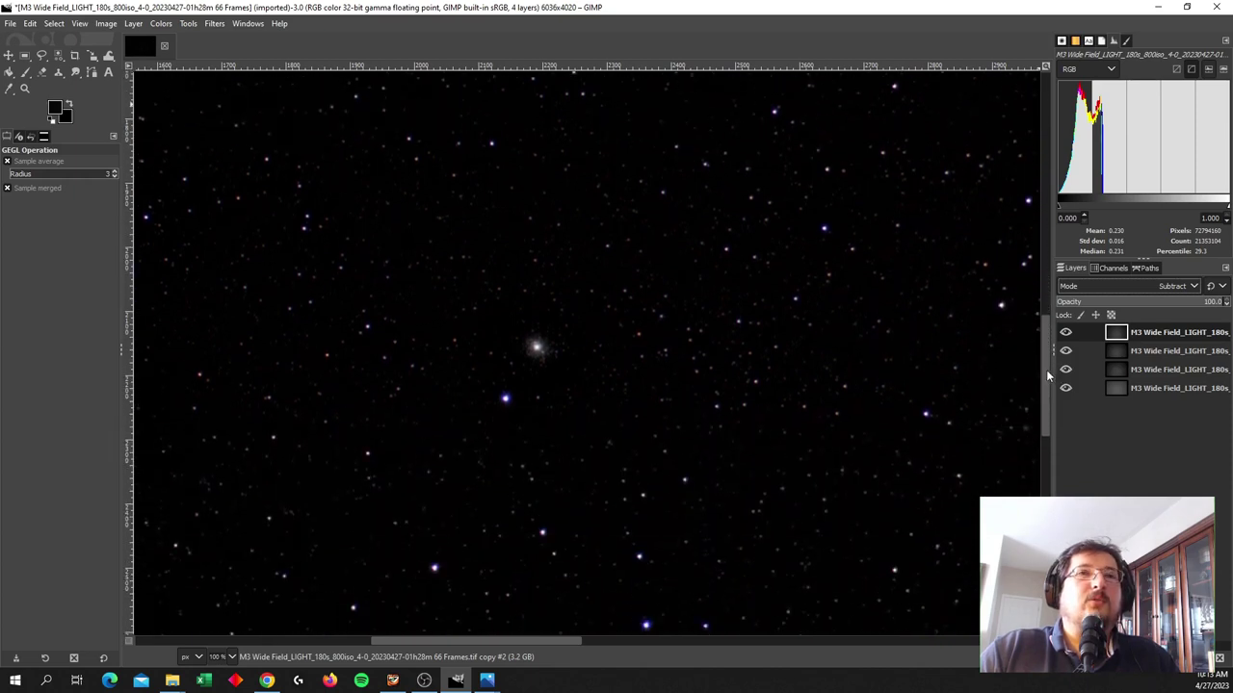